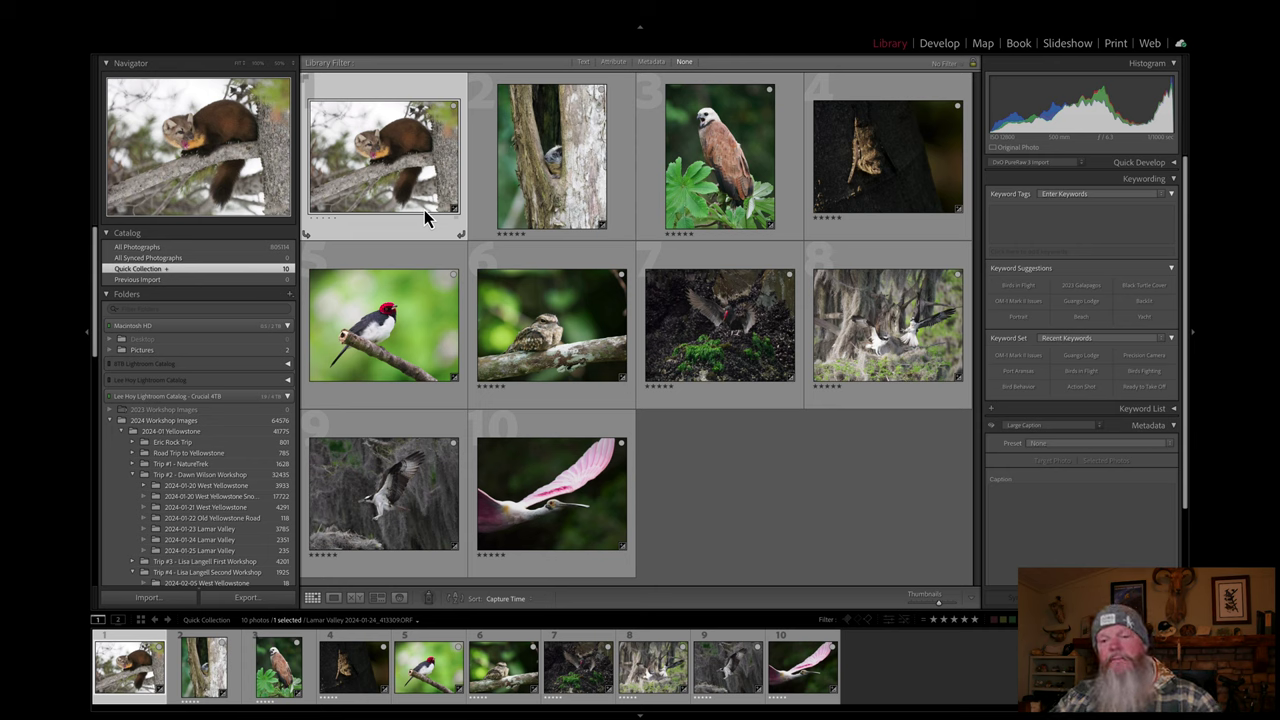
Step: Open the selected pine marten photo in the Develop module
click(937, 46)
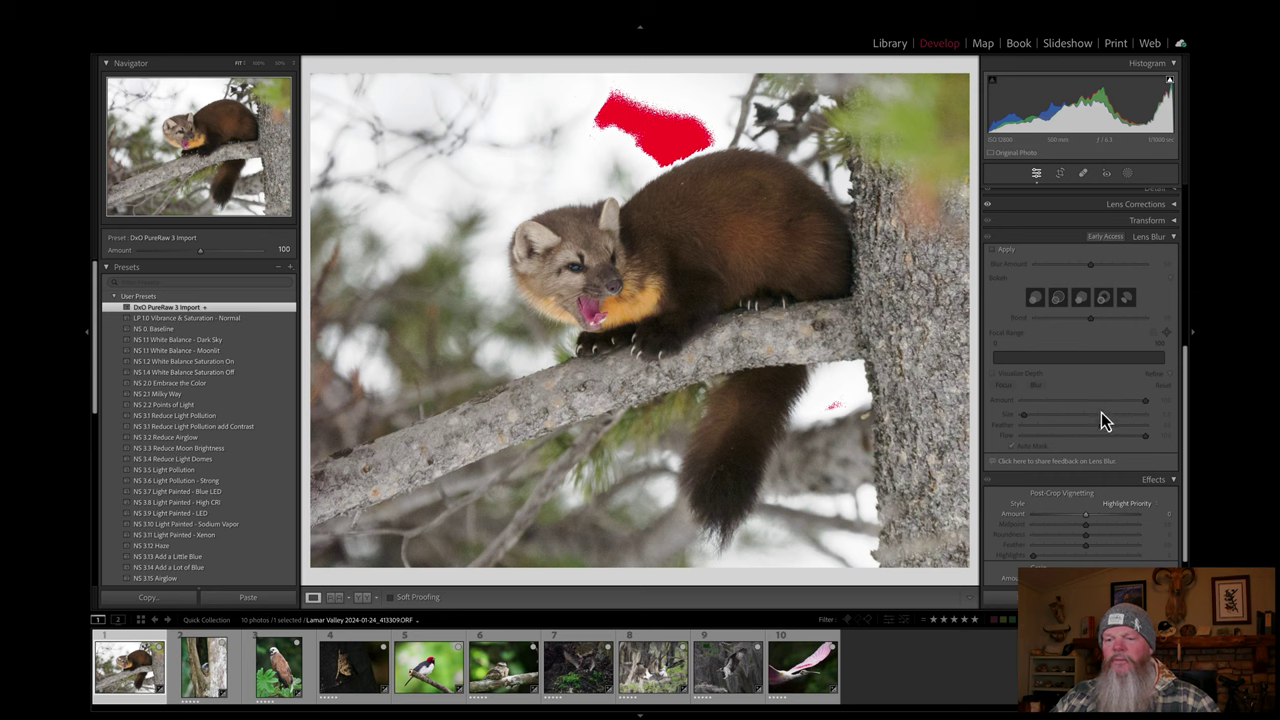
Step: Expand the Detail panel and raise Sharpening Amount briefly, then return it to 0
scroll(1078, 404, up, 3)
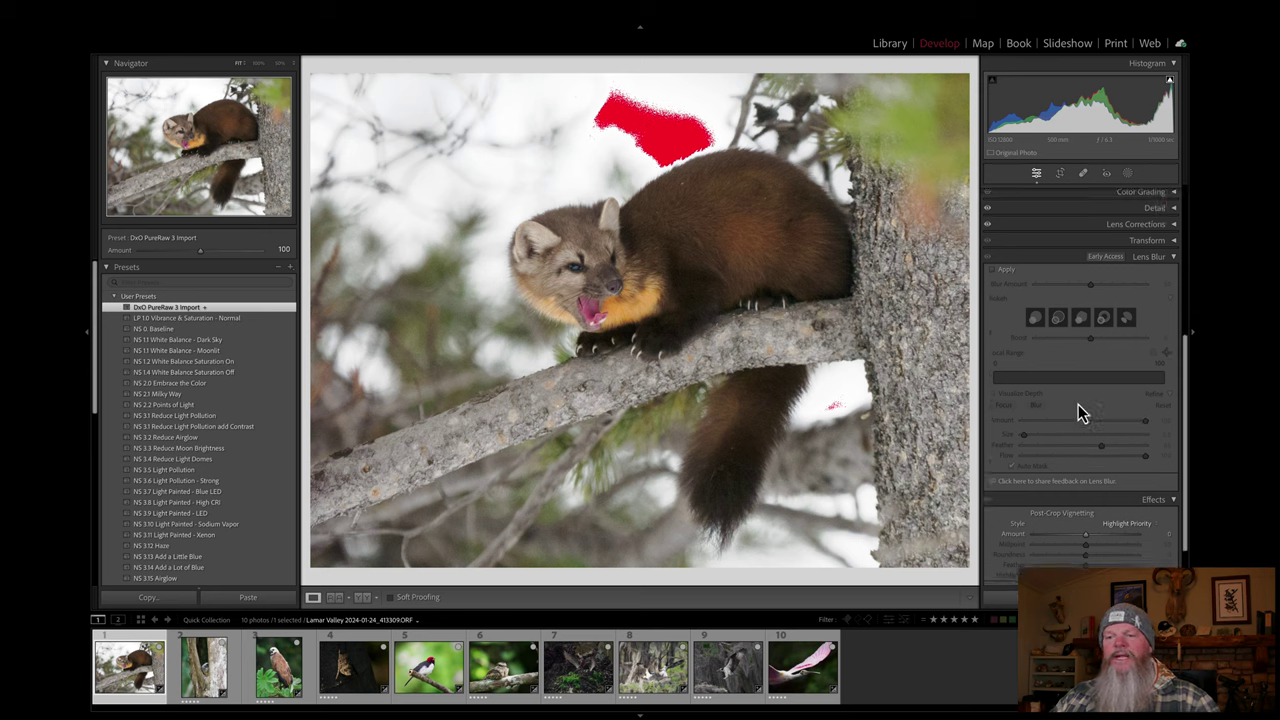
scroll(1078, 404, up, 2)
scroll(1078, 404, down, 4)
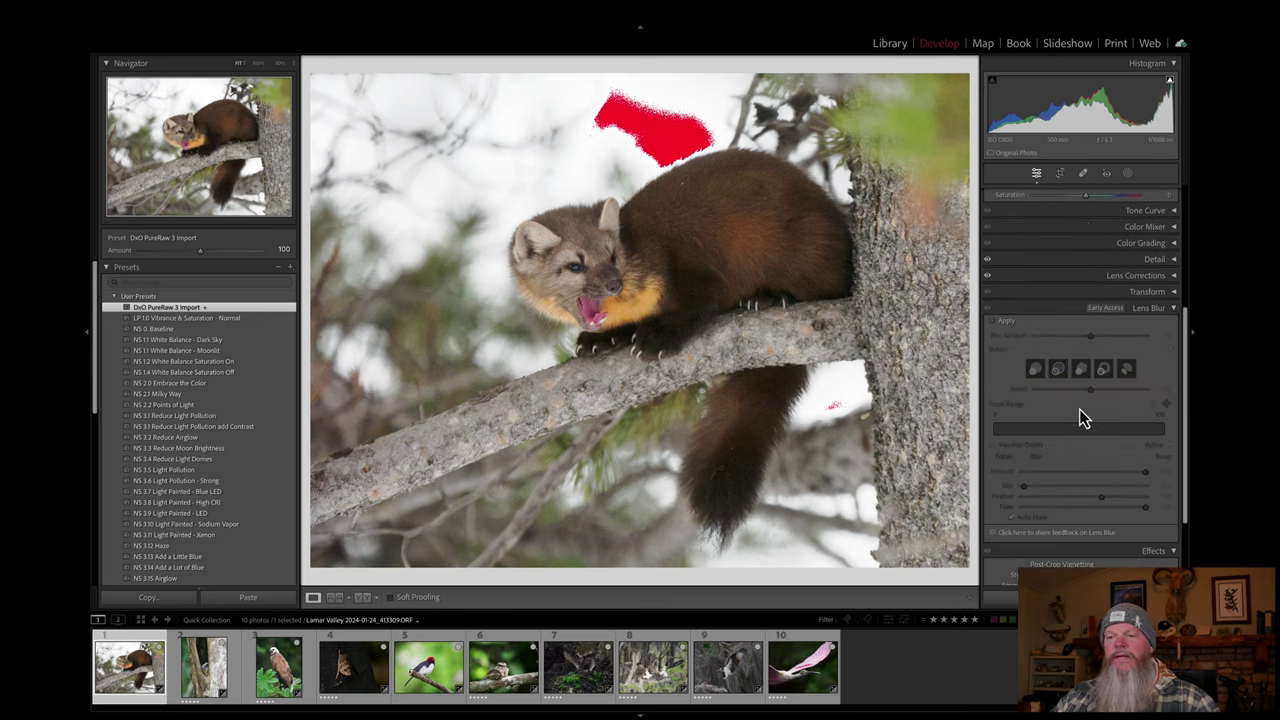
click(1173, 260)
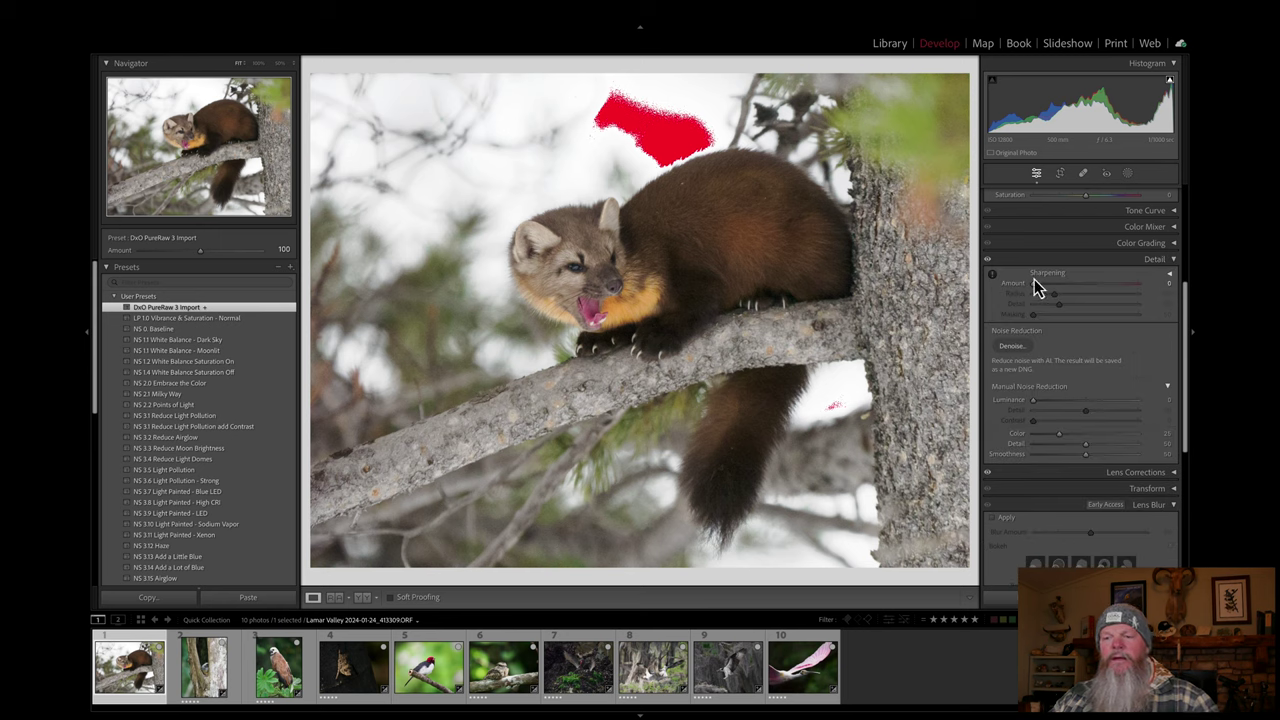
drag(1033, 285, 1059, 285)
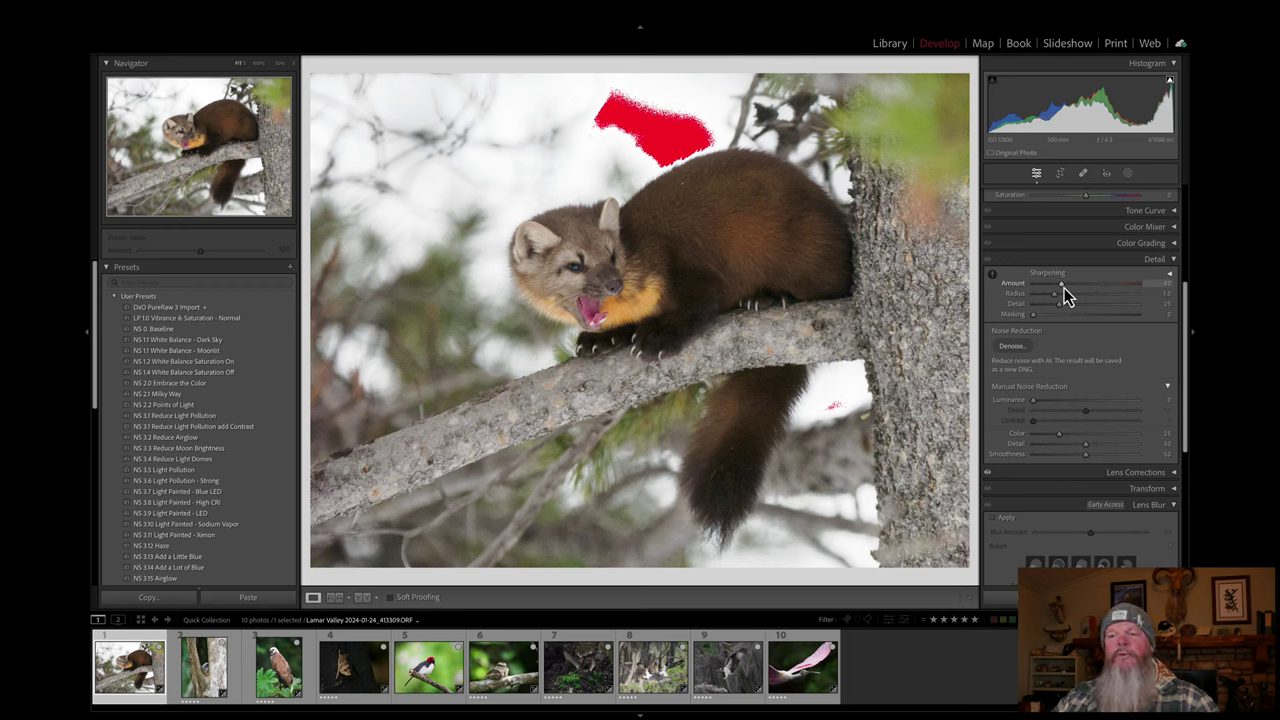
drag(1063, 287, 1032, 288)
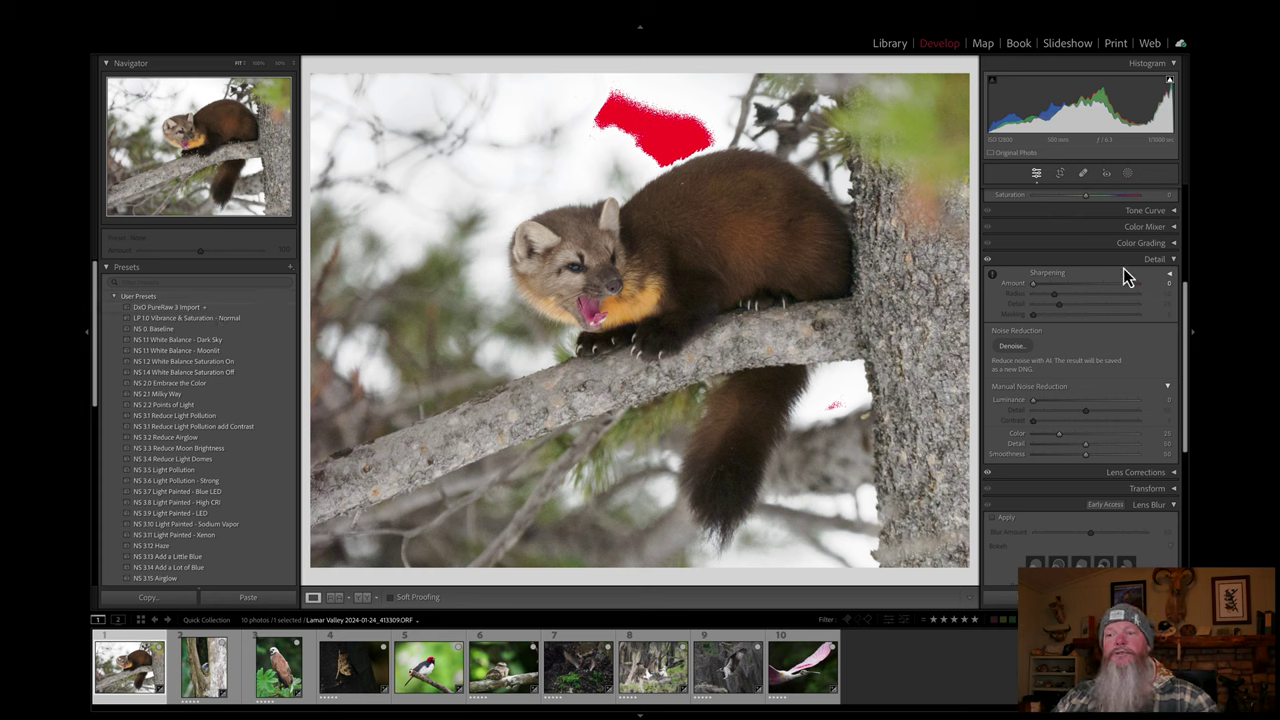
Step: Collapse the Detail and Lens Blur panels and scroll up to the Basic panel
click(1174, 262)
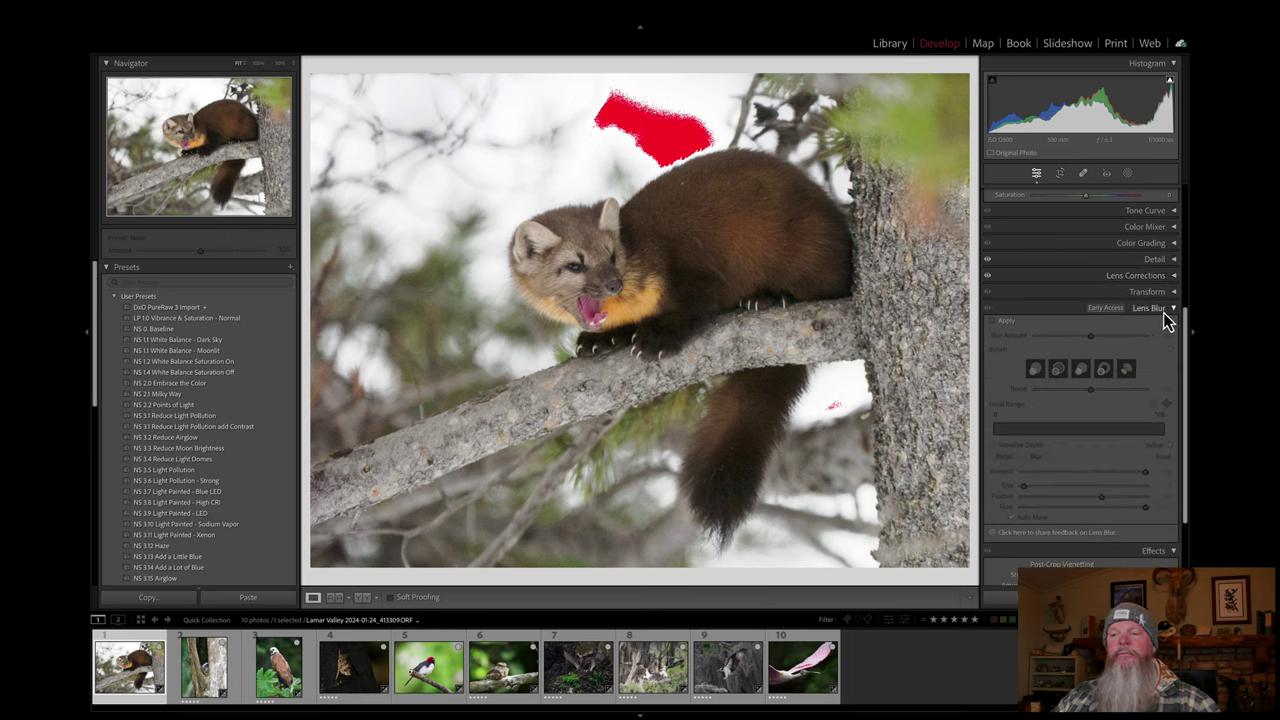
click(1172, 309)
scroll(1119, 302, up, 3)
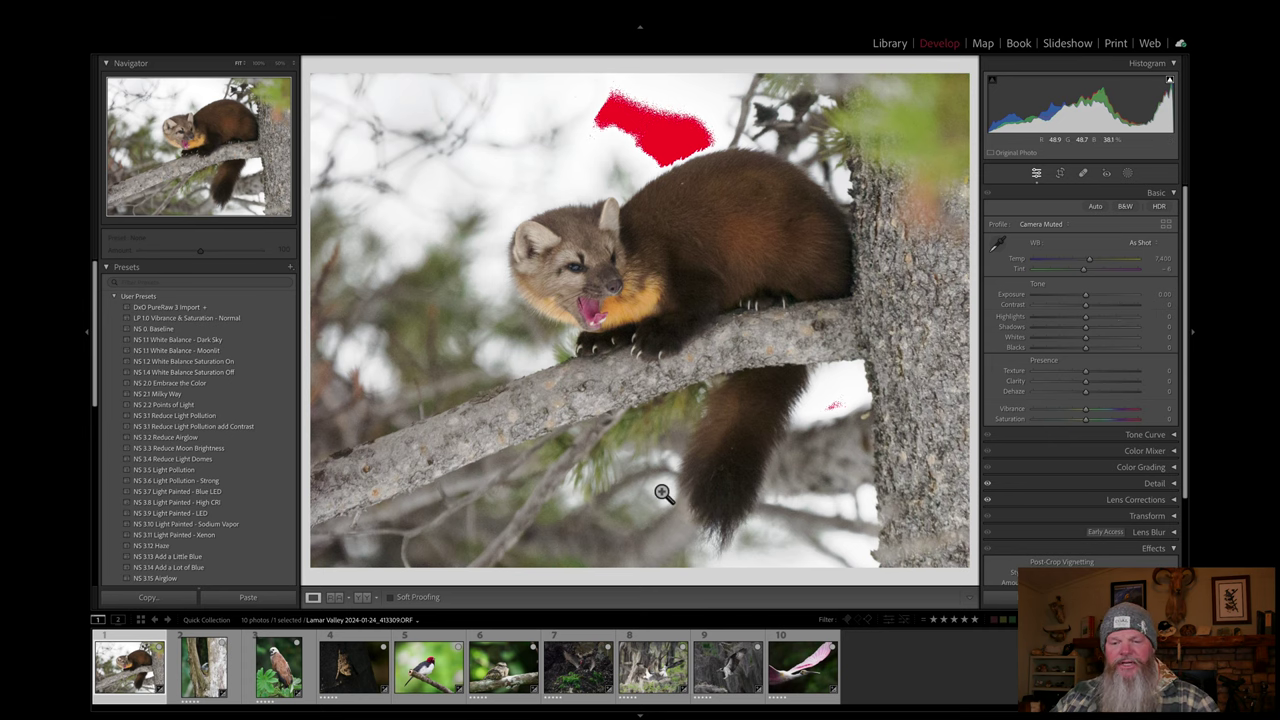
Step: Browse the filmstrip and select the squirrel-in-tree-hollow photo
click(588, 672)
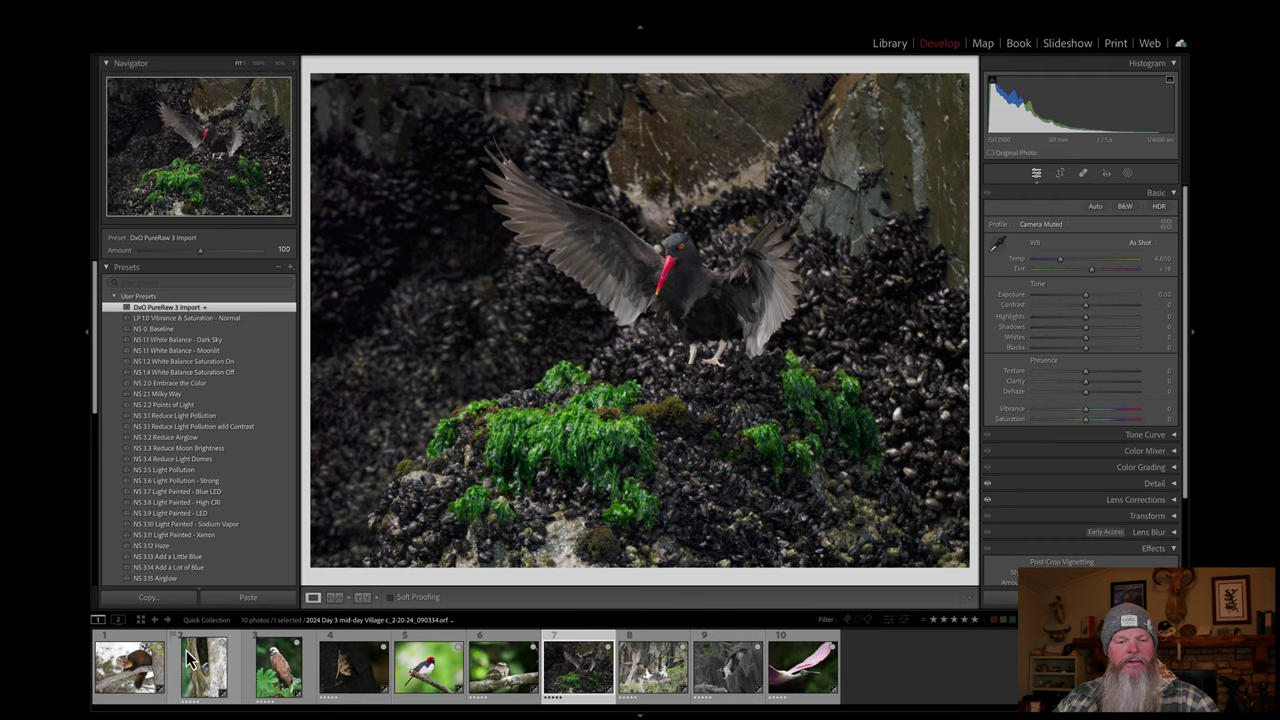
click(143, 669)
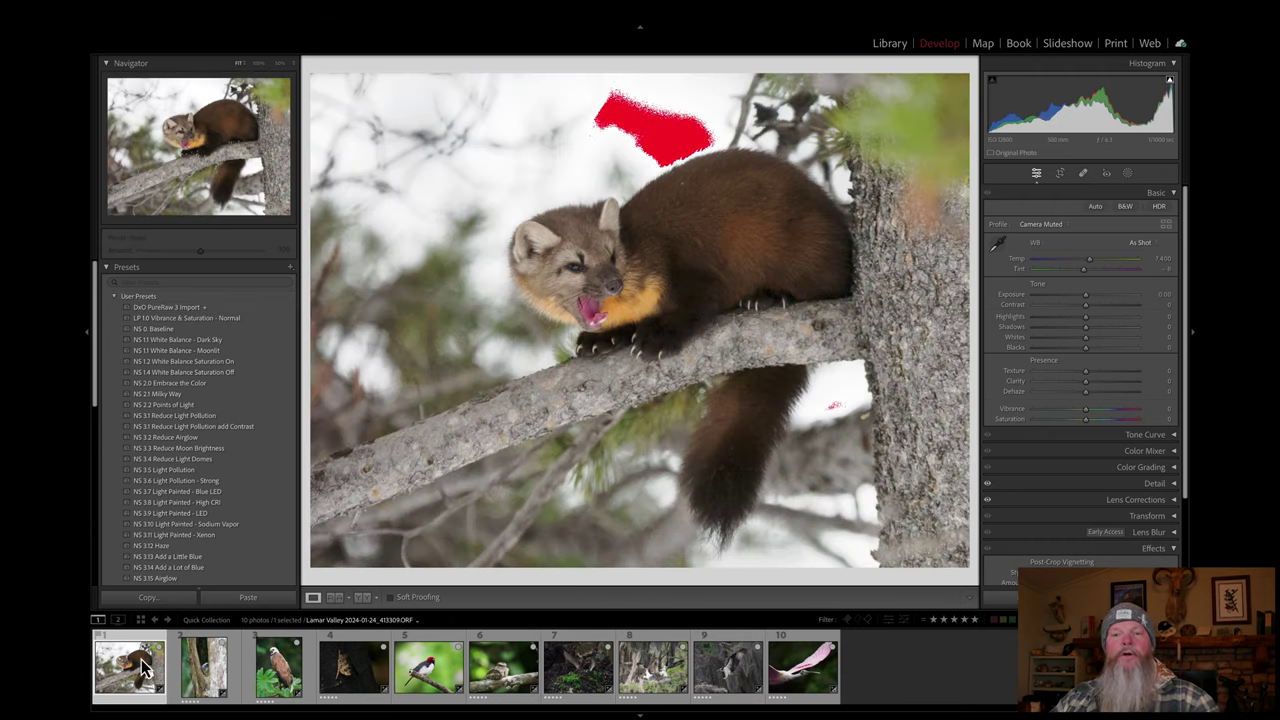
click(208, 668)
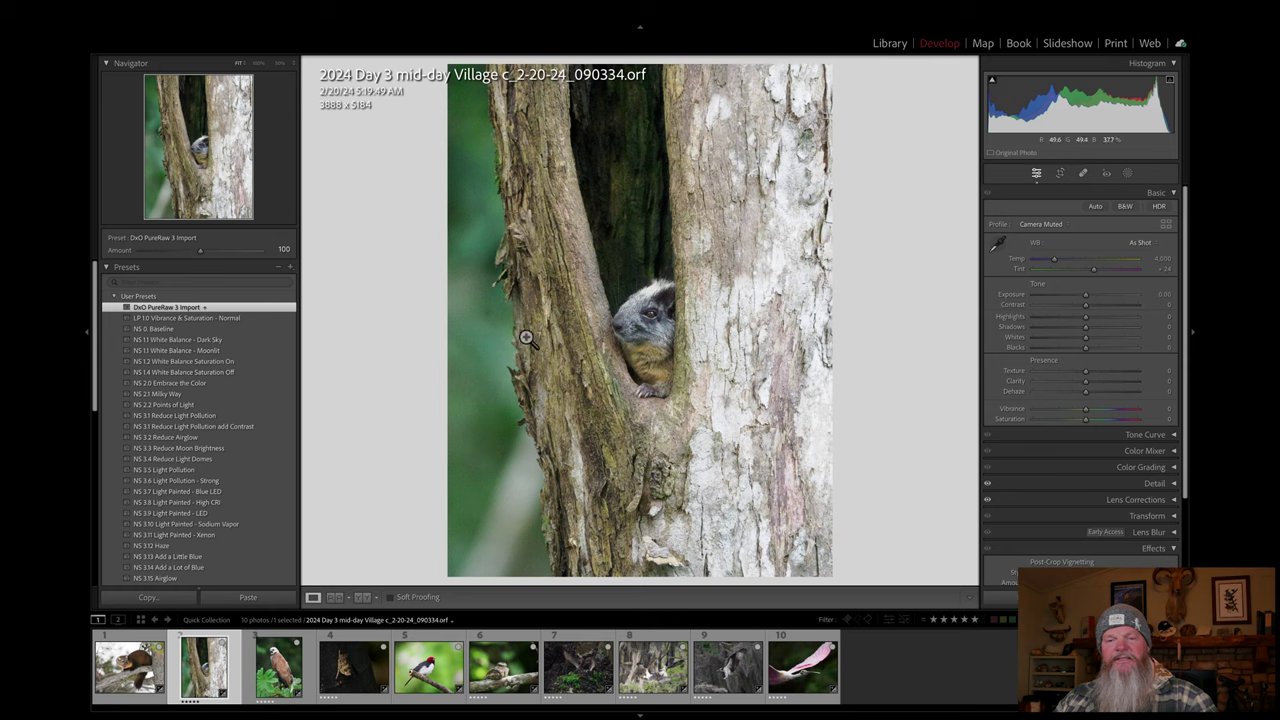
Step: Cycle the Loupe info overlay to show exposure and lens details, including ISO 12800
key(i)
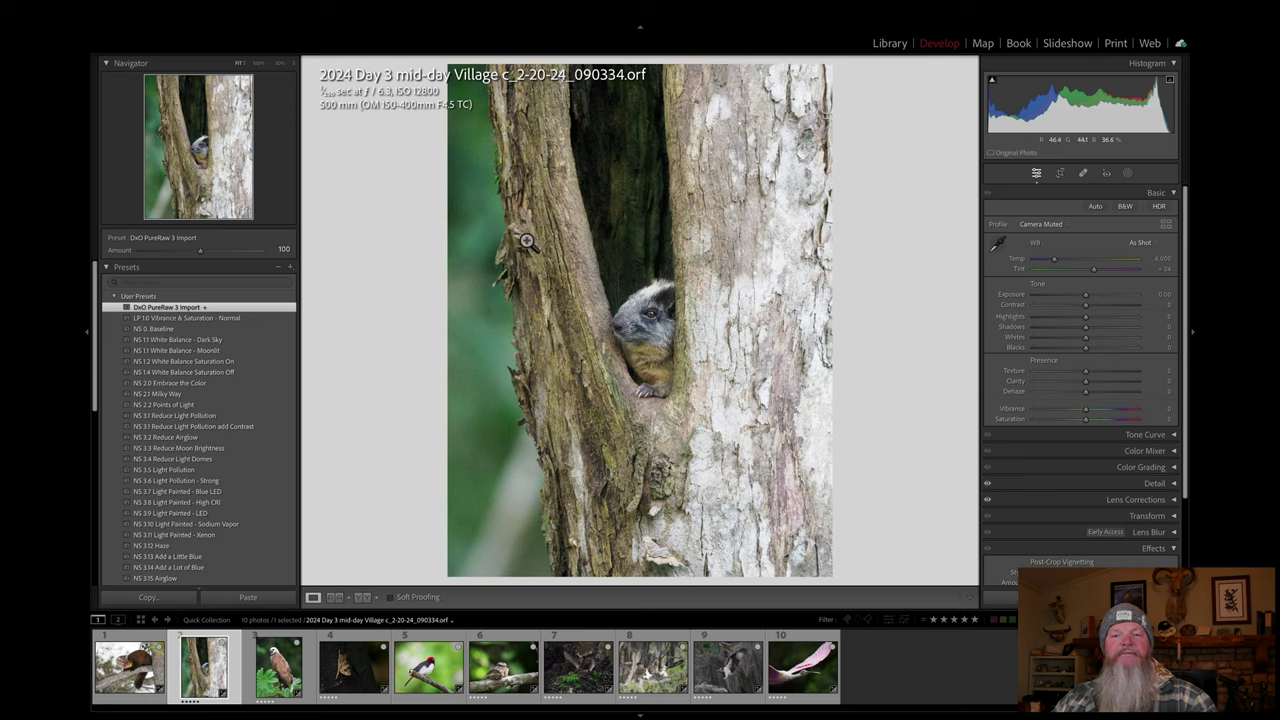
key(i)
key(i)
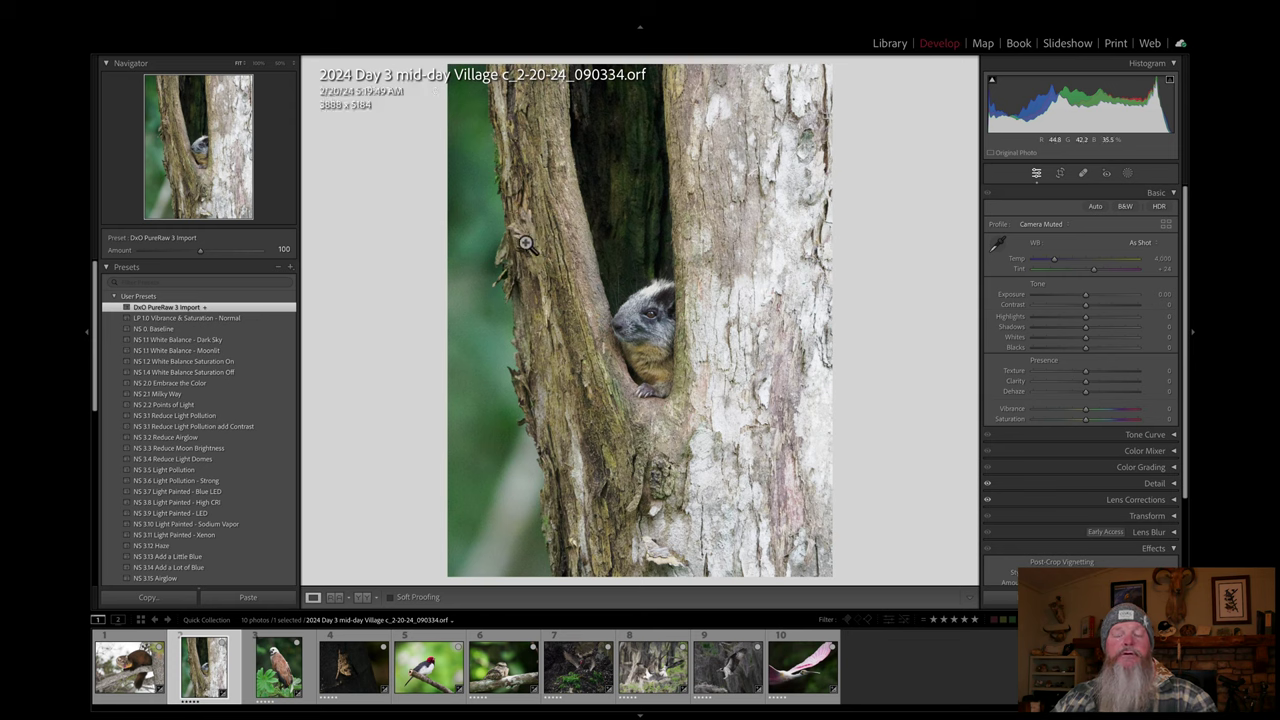
key(i)
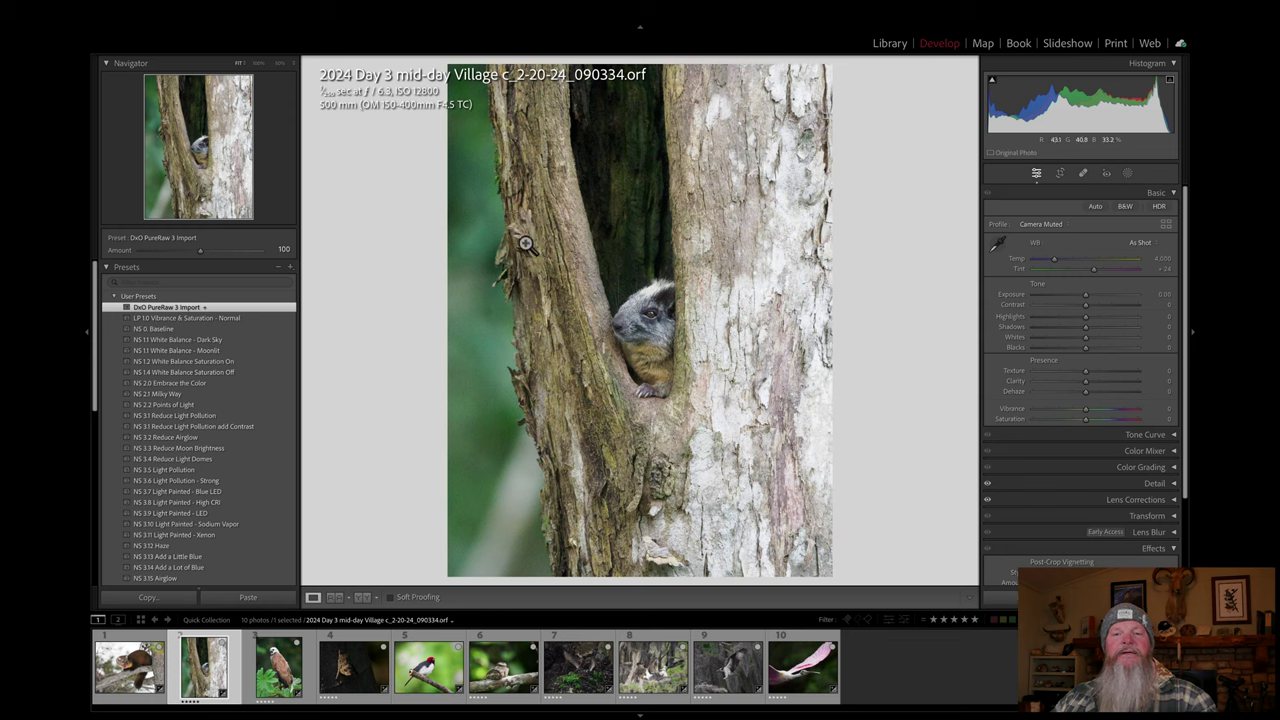
key(i)
key(i)
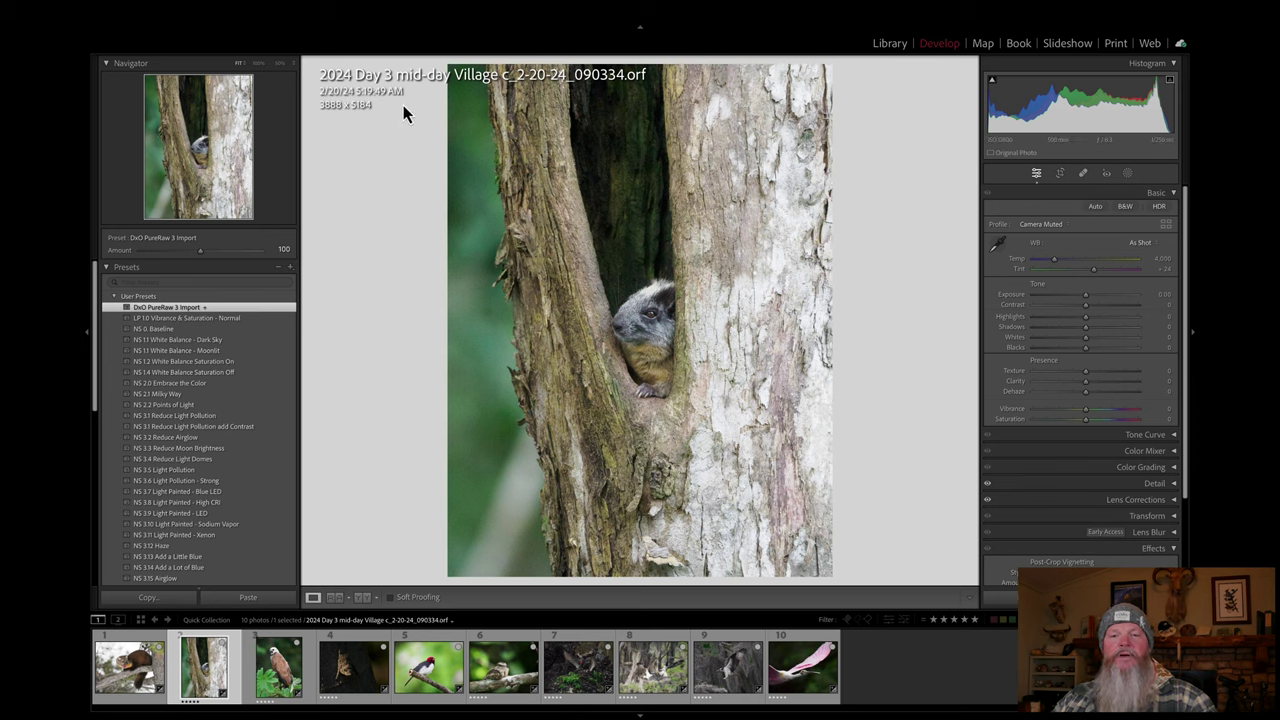
key(i)
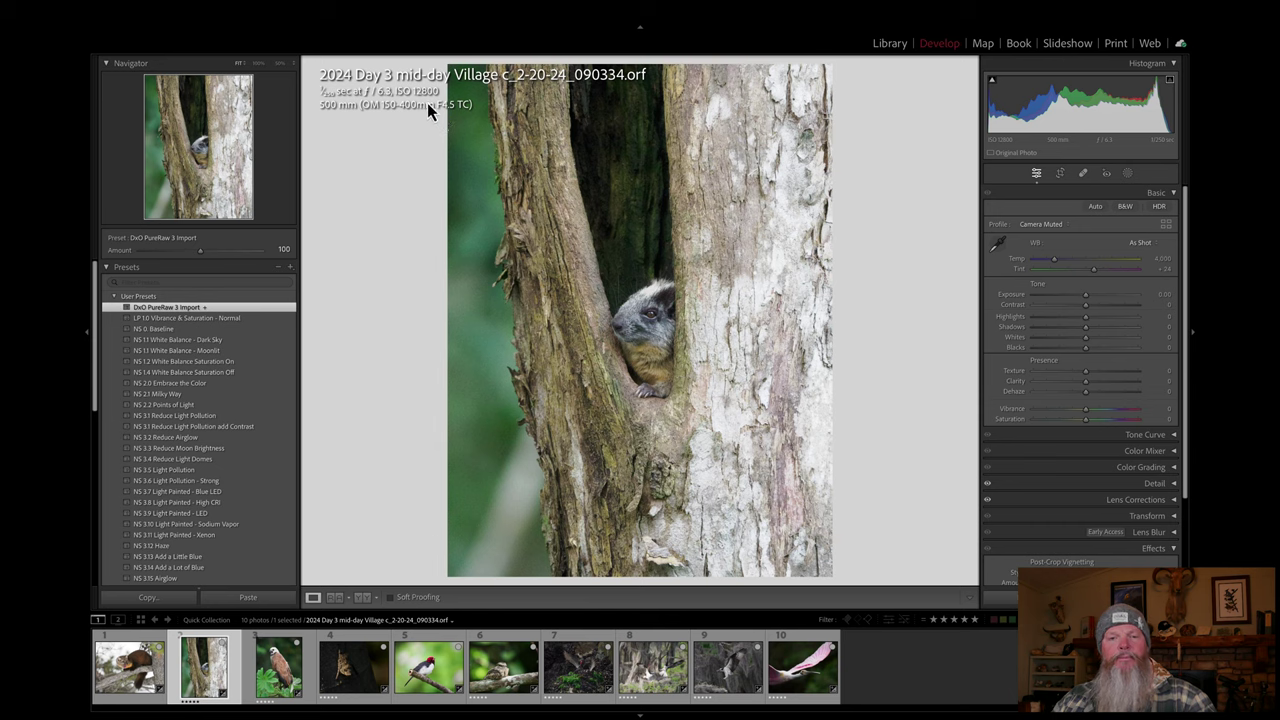
click(664, 341)
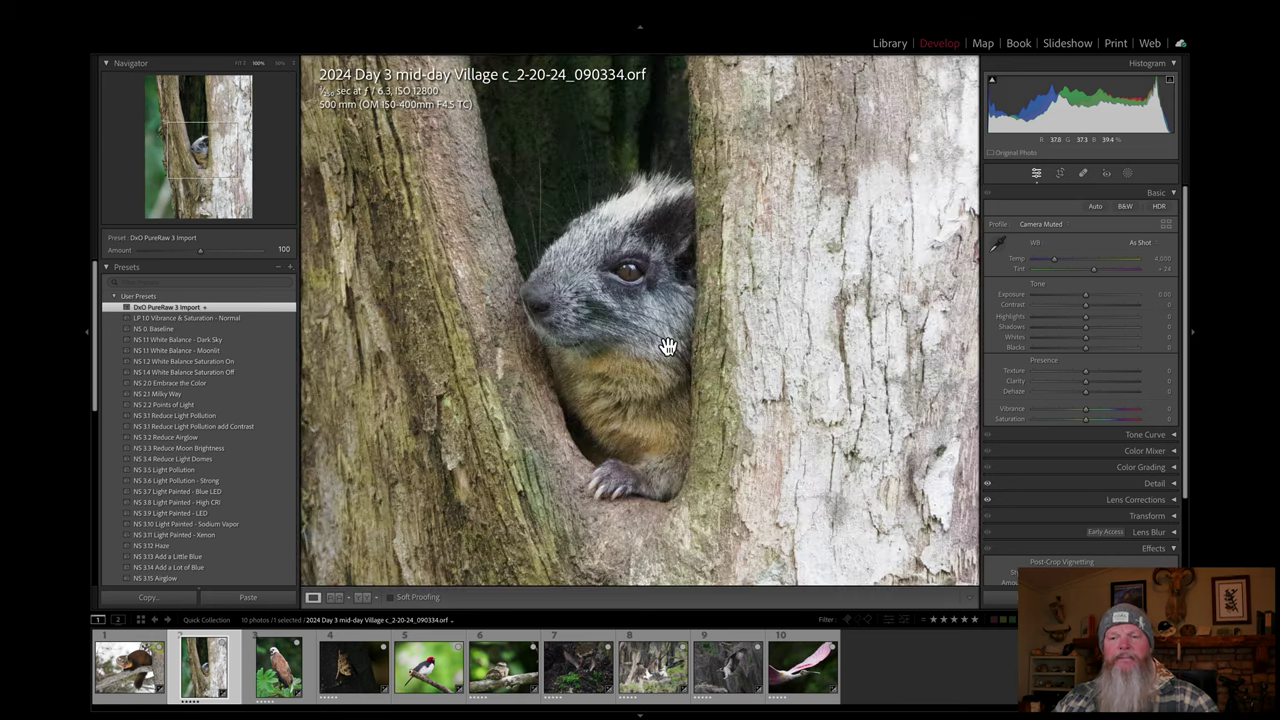
click(609, 321)
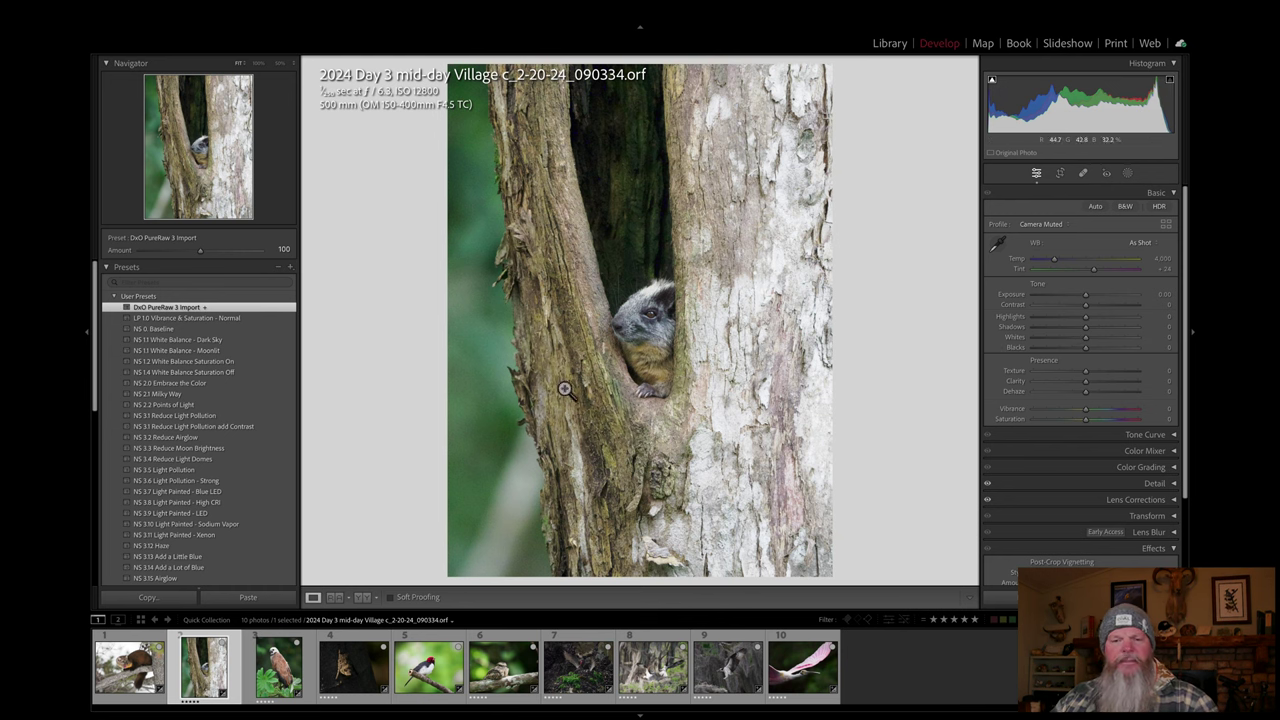
drag(565, 389, 569, 349)
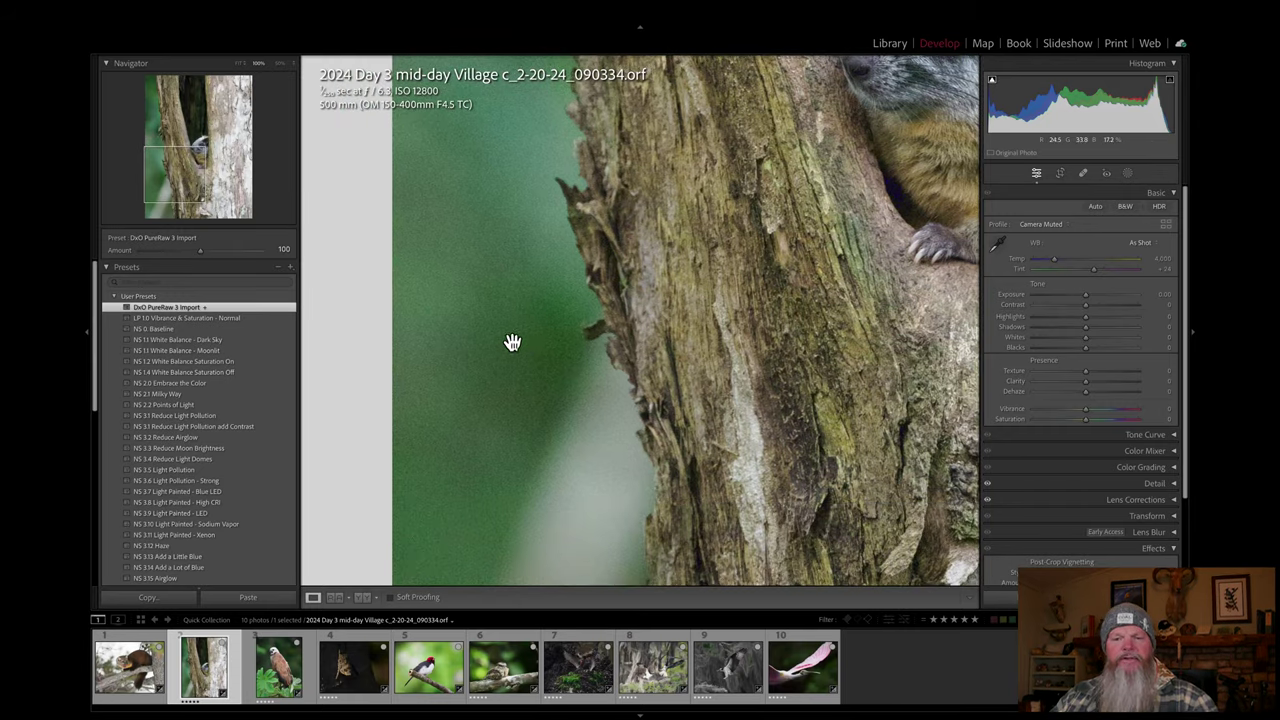
drag(748, 400, 247, 264)
drag(700, 337, 257, 266)
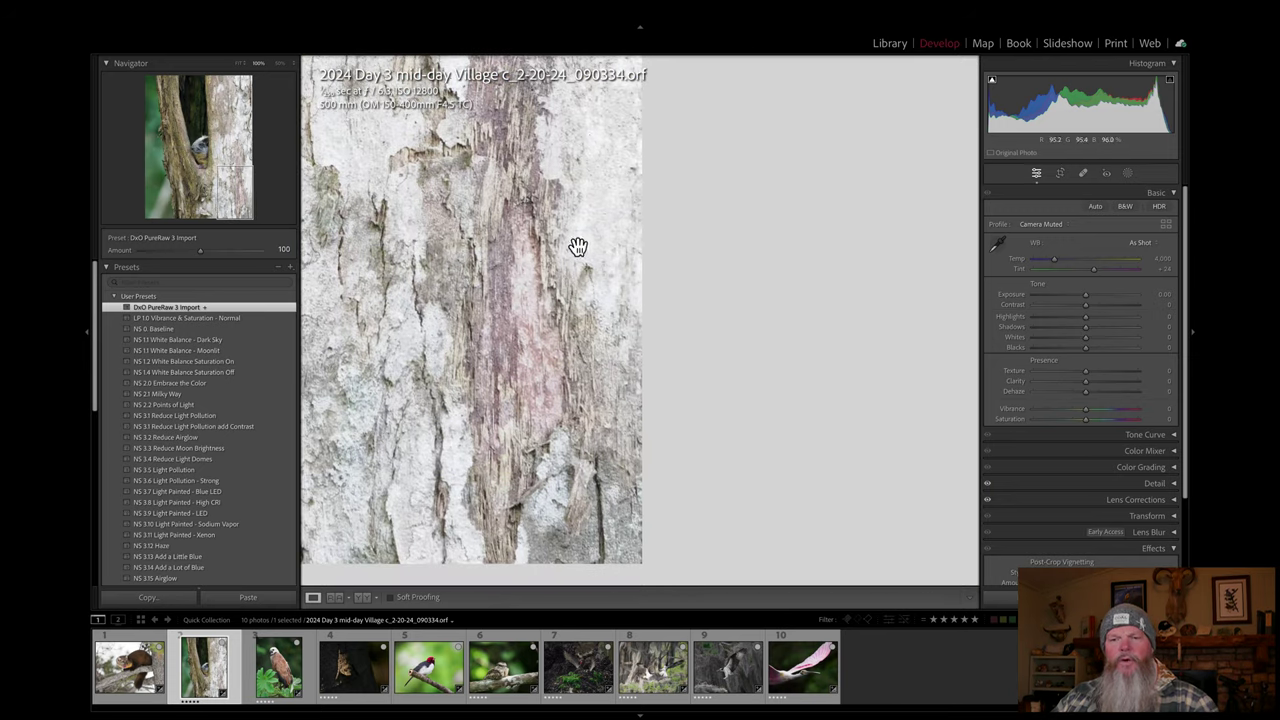
drag(578, 246, 997, 517)
drag(723, 191, 866, 471)
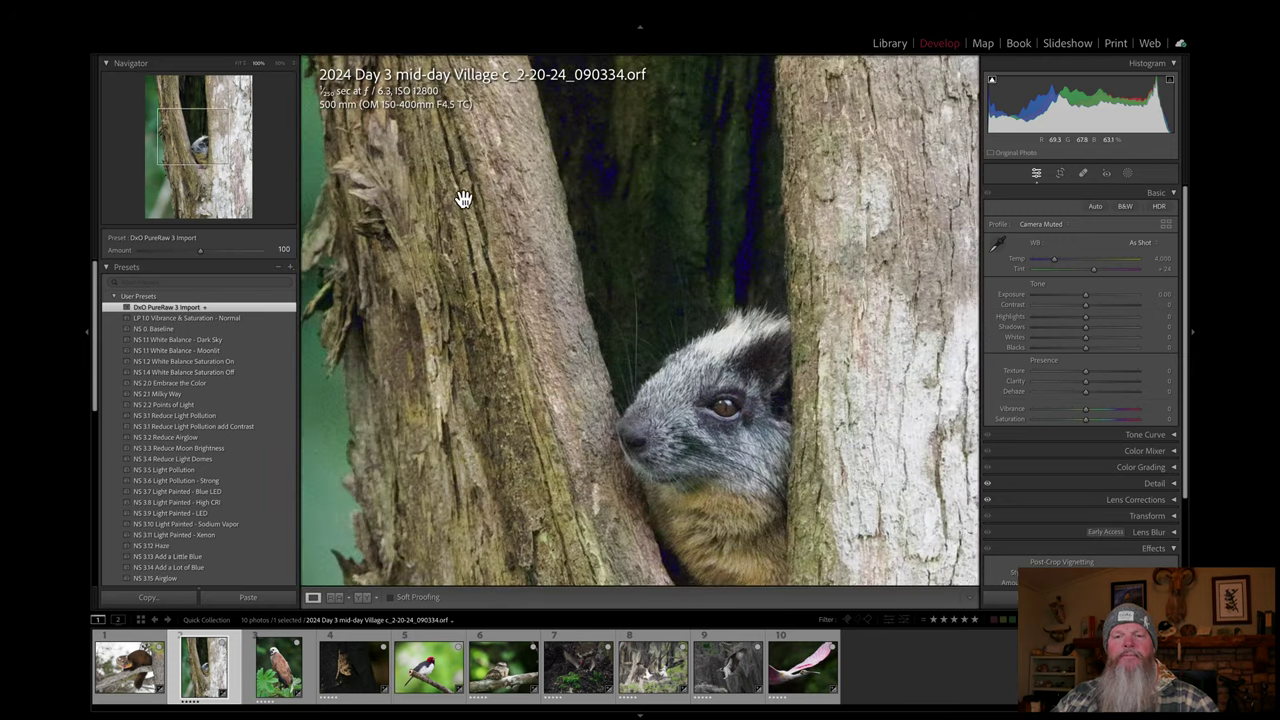
drag(463, 198, 760, 451)
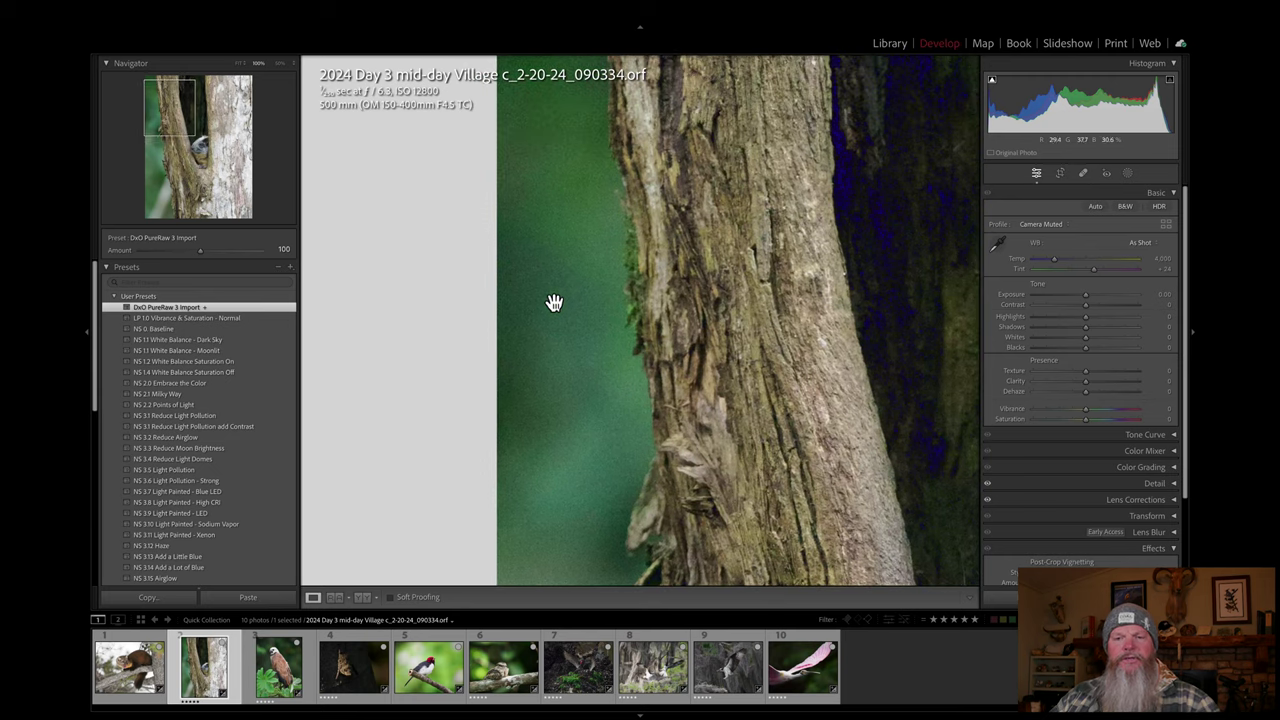
click(660, 241)
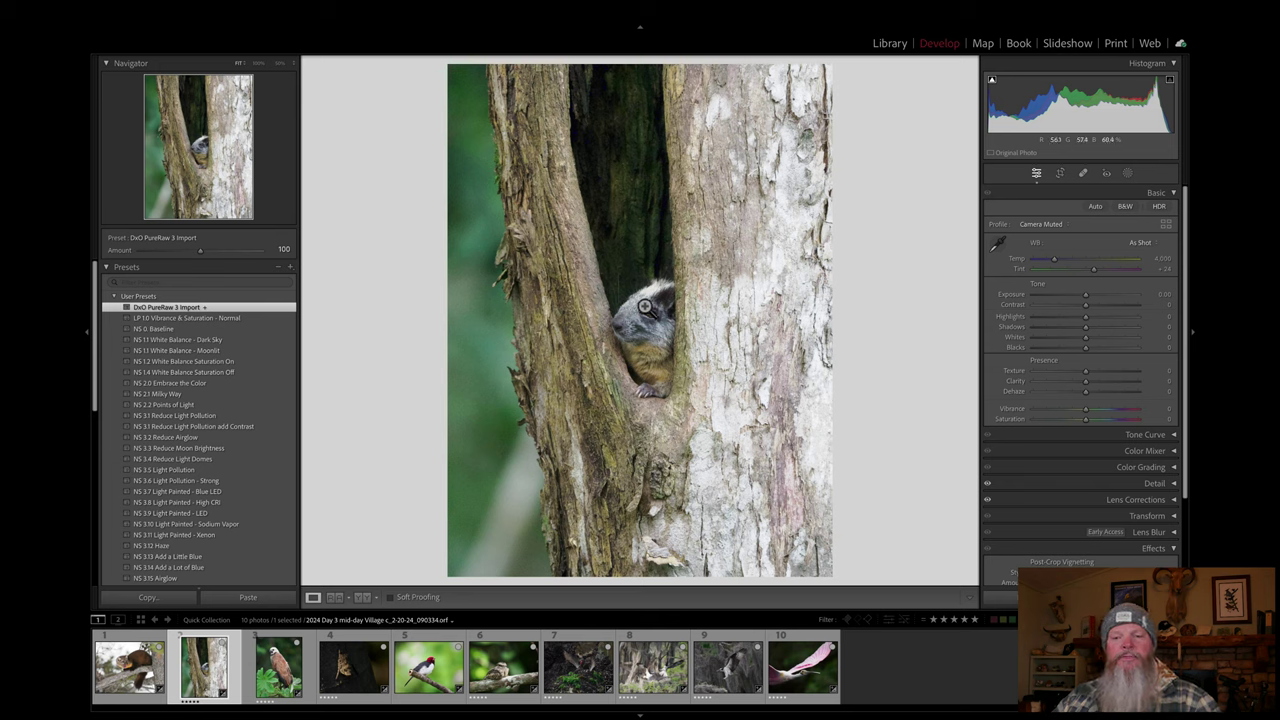
Step: Bring up the squirrel photo's Export submenu listing the DxO PureRAW 4 options
right_click(725, 436)
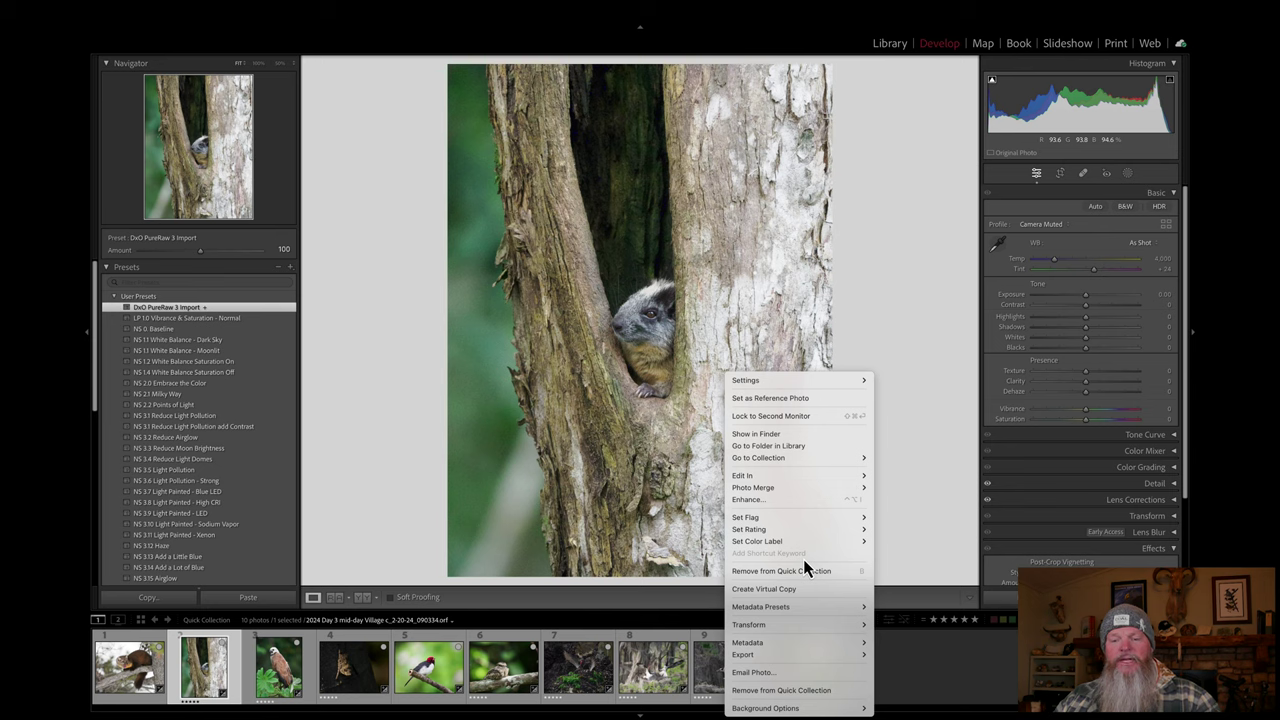
mouse_move(812, 657)
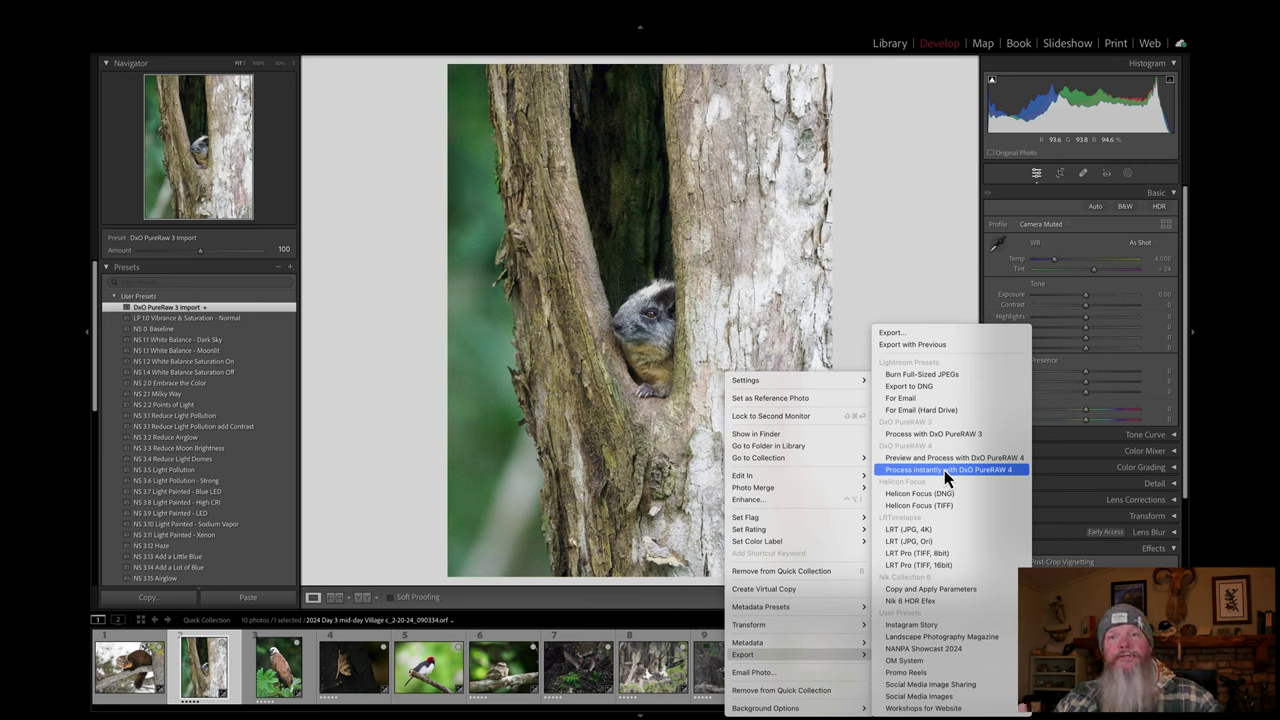
Step: Send the squirrel photo to DxO PureRAW 4 using Export > Preview and Process
click(944, 470)
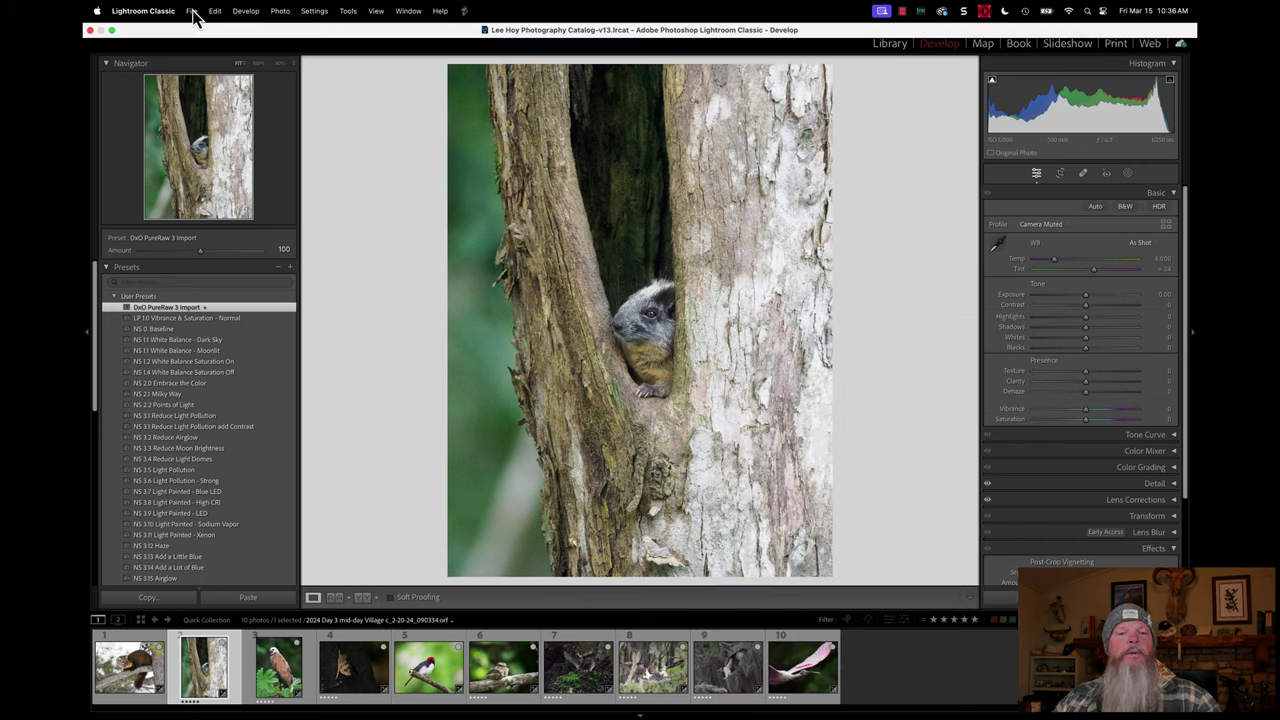
click(190, 11)
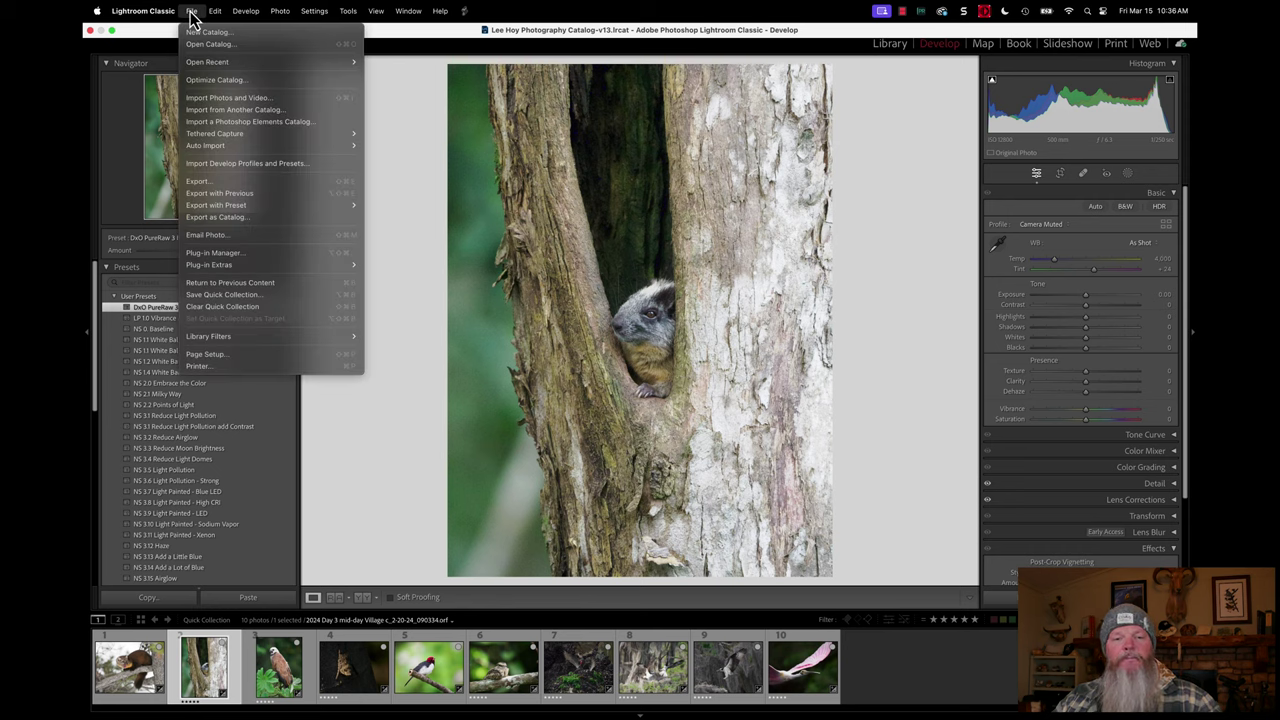
mouse_move(267, 266)
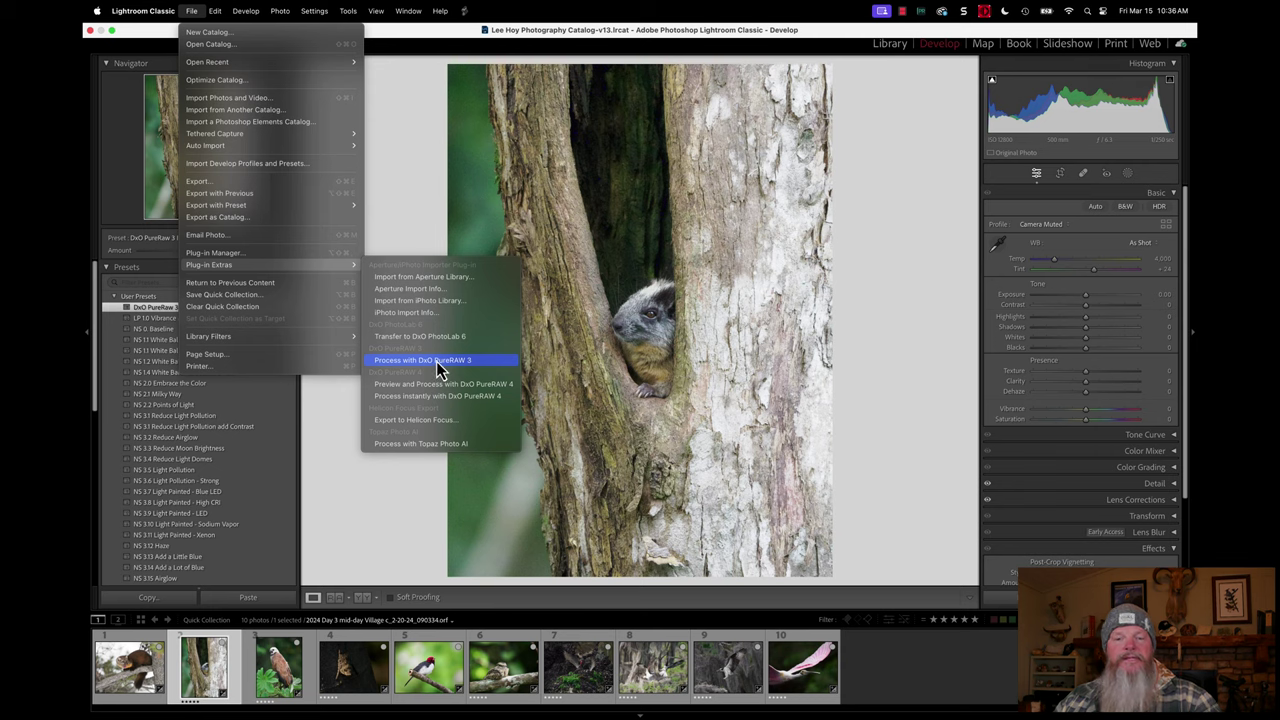
click(672, 226)
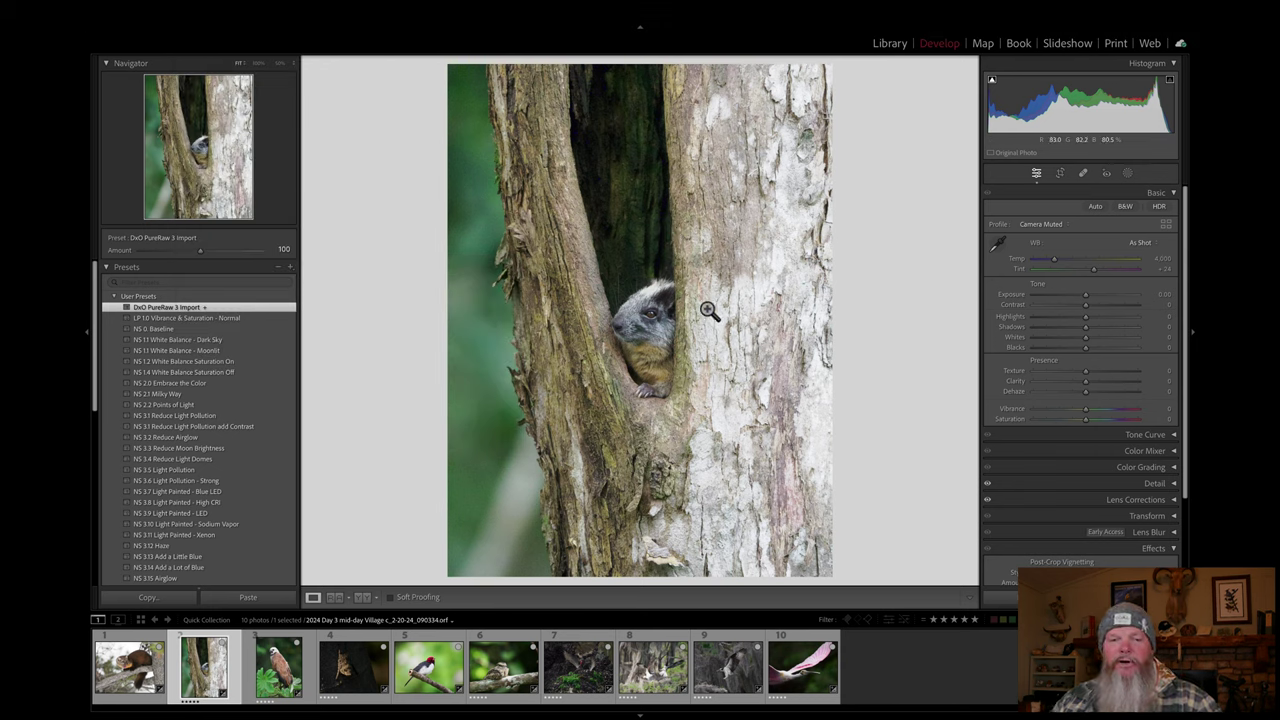
right_click(750, 262)
mouse_move(848, 553)
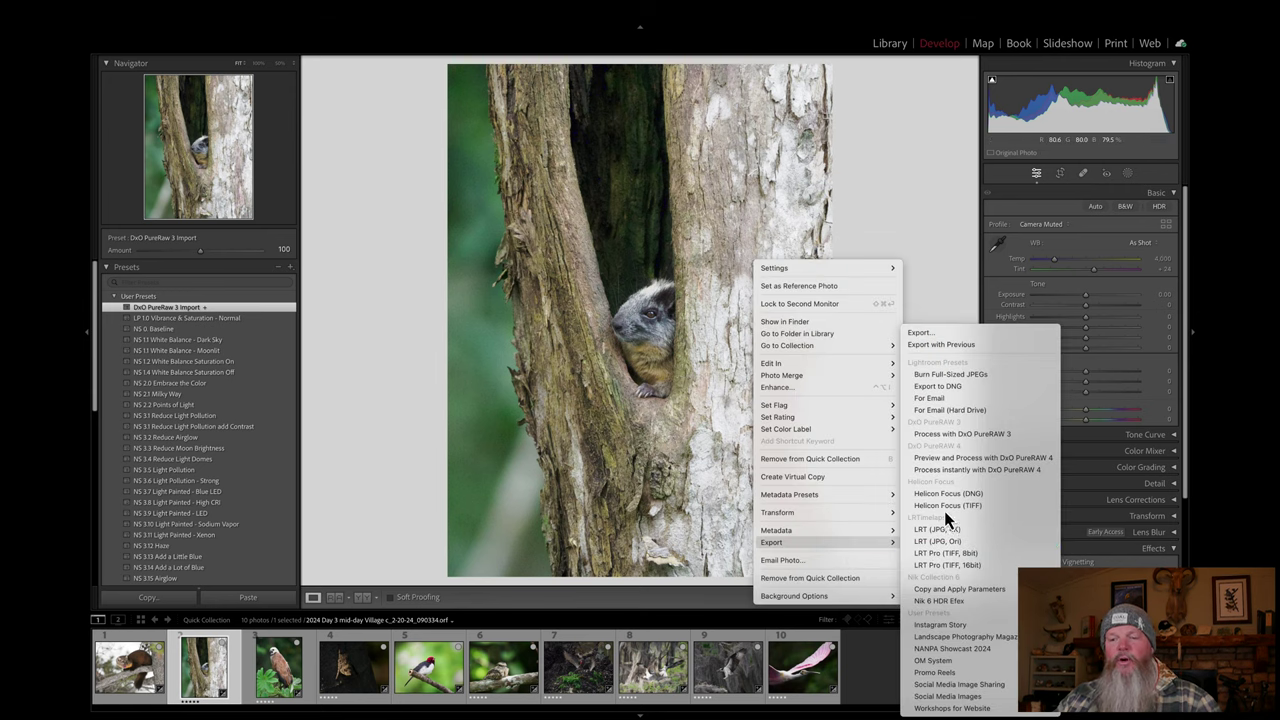
click(967, 457)
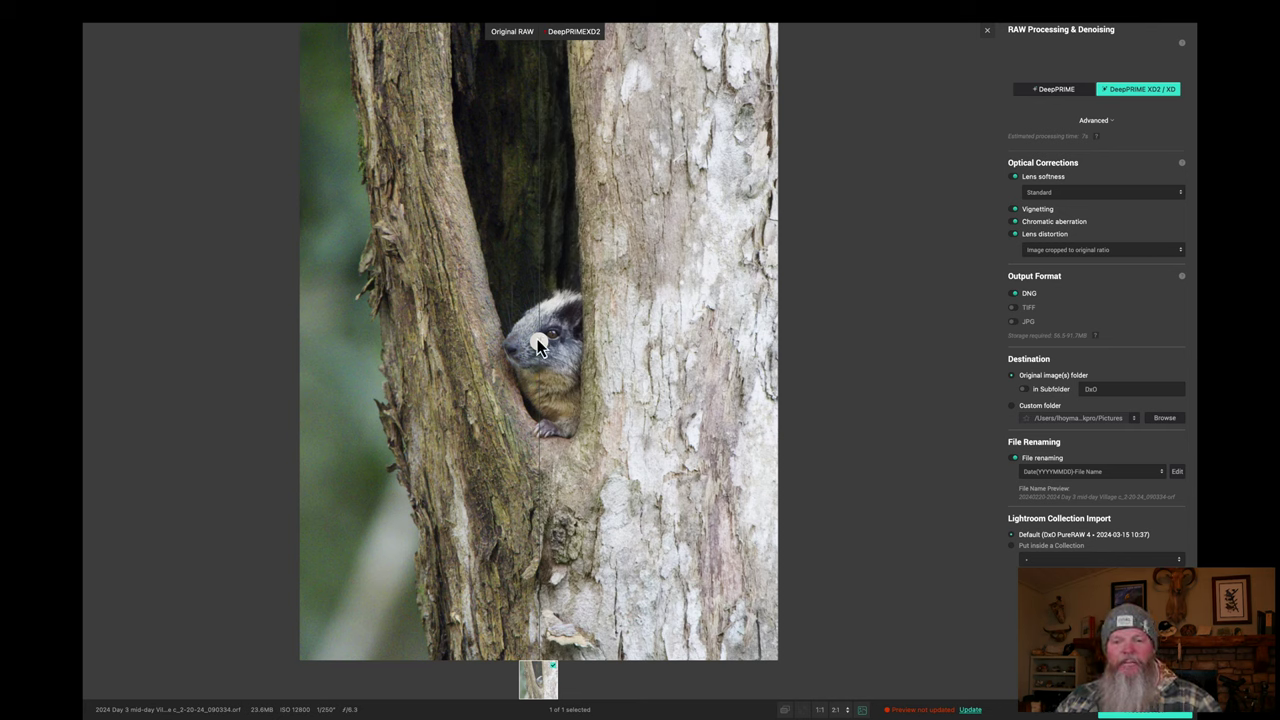
Step: View the squirrel's head at 1:1 with the split divider and render the DeepPRIME XD2 preview
click(820, 711)
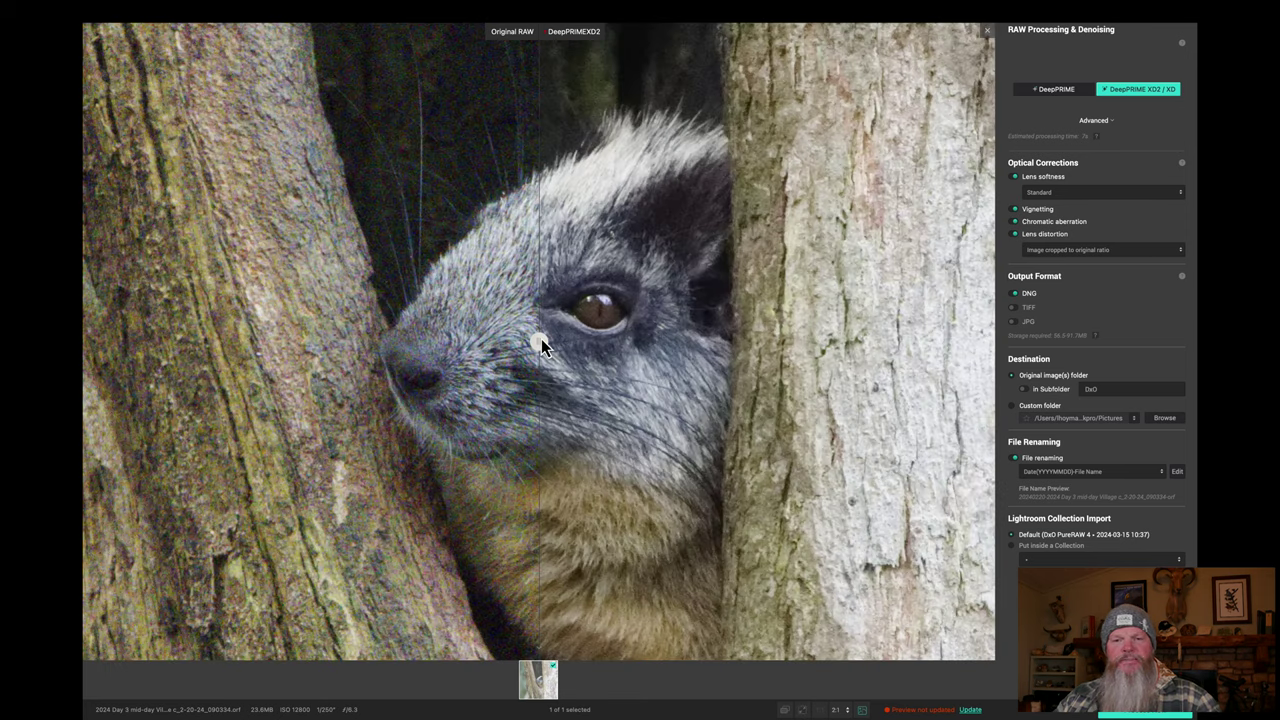
drag(541, 340, 359, 343)
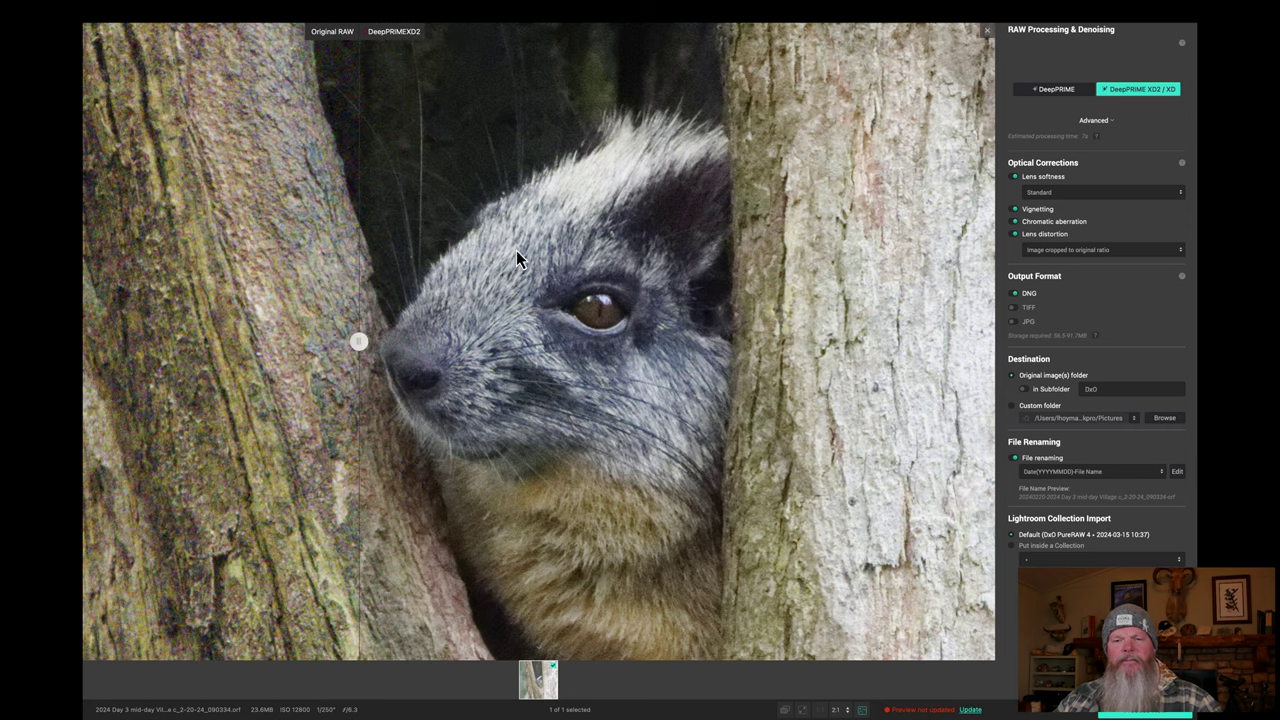
click(545, 247)
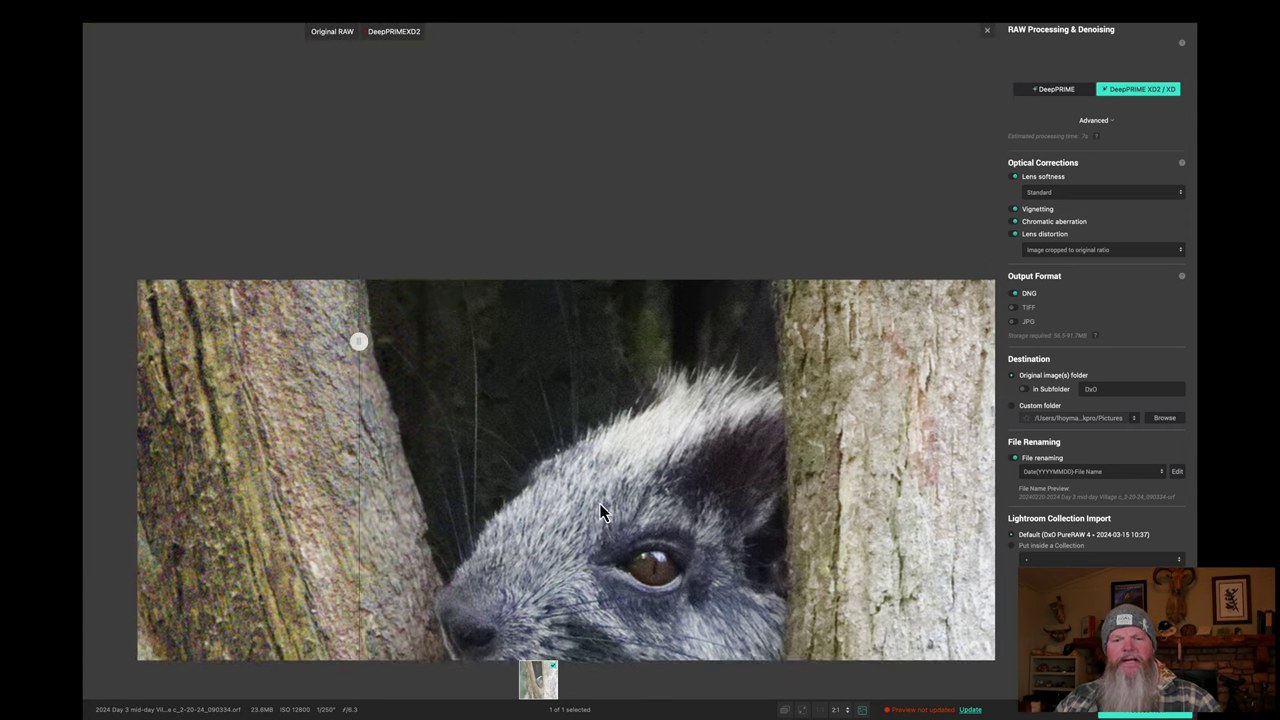
click(602, 510)
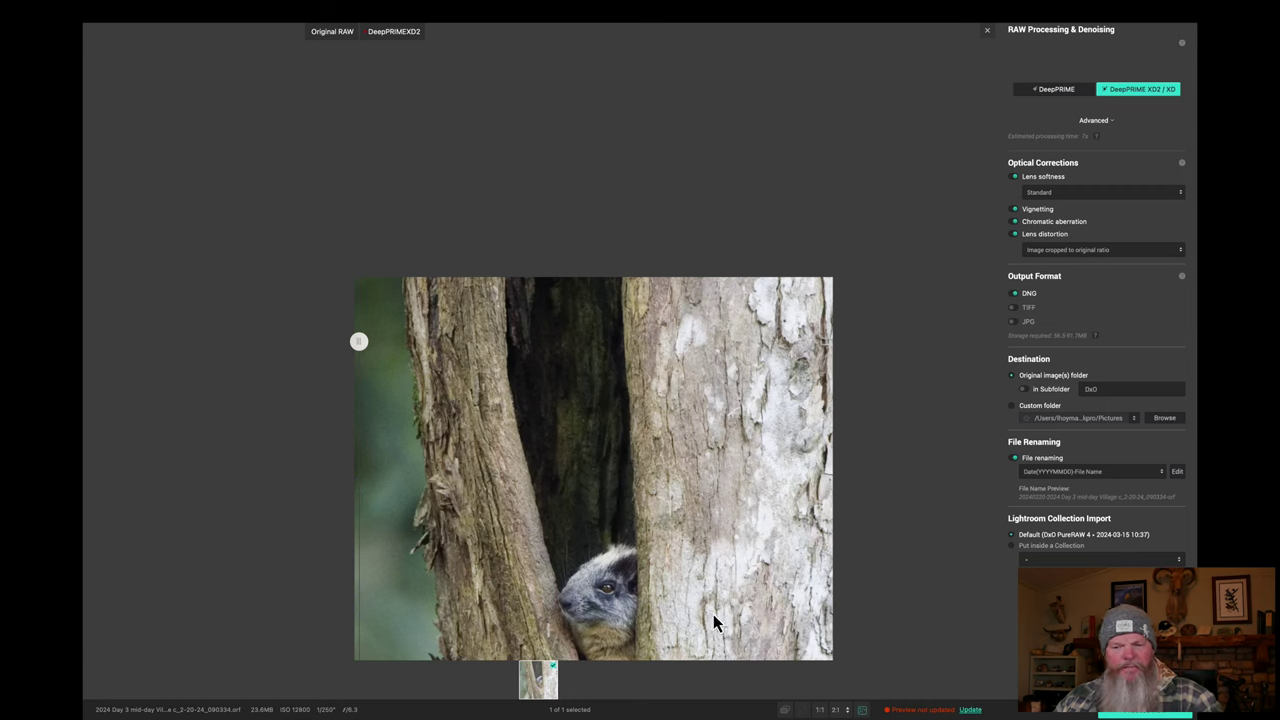
click(820, 712)
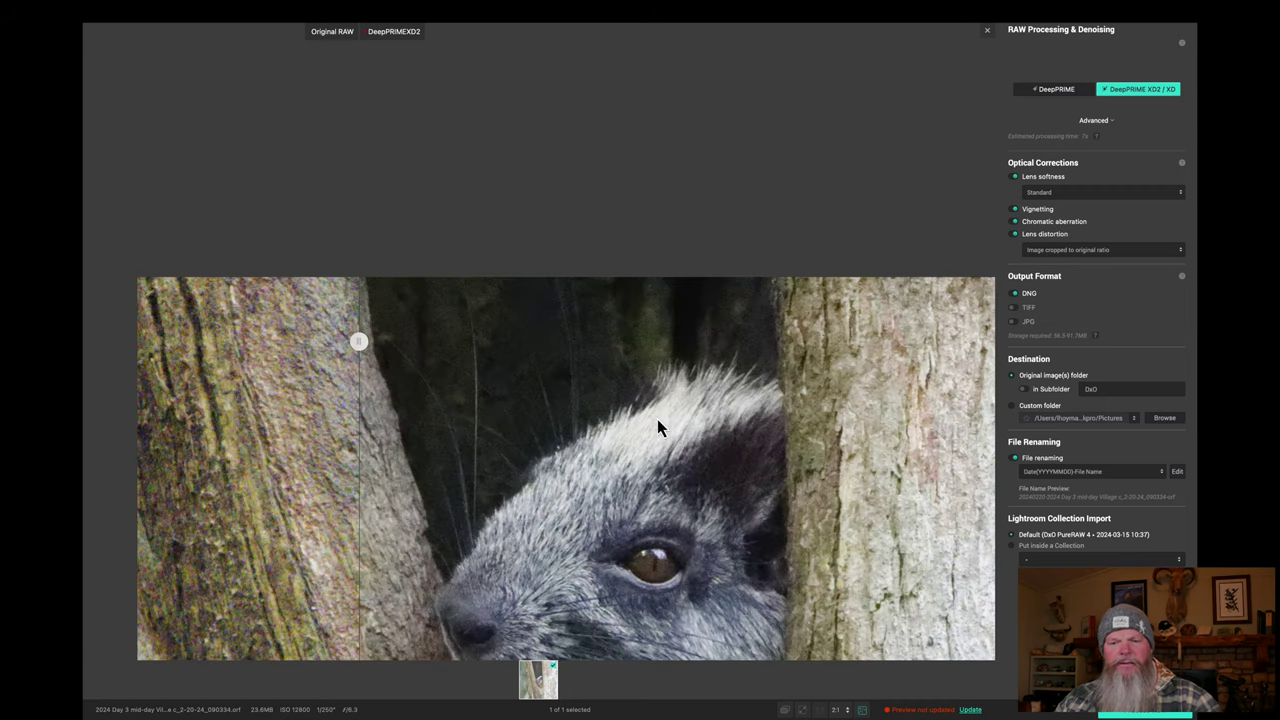
click(970, 709)
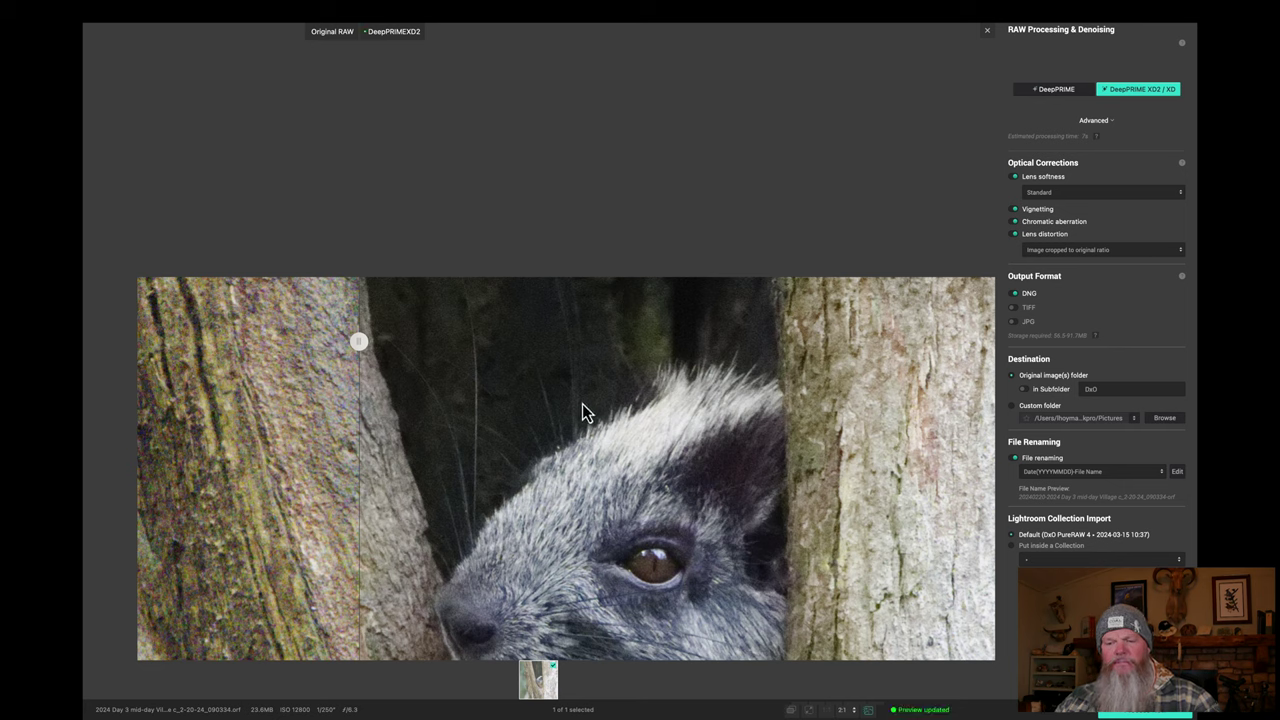
scroll(360, 349, down, 5)
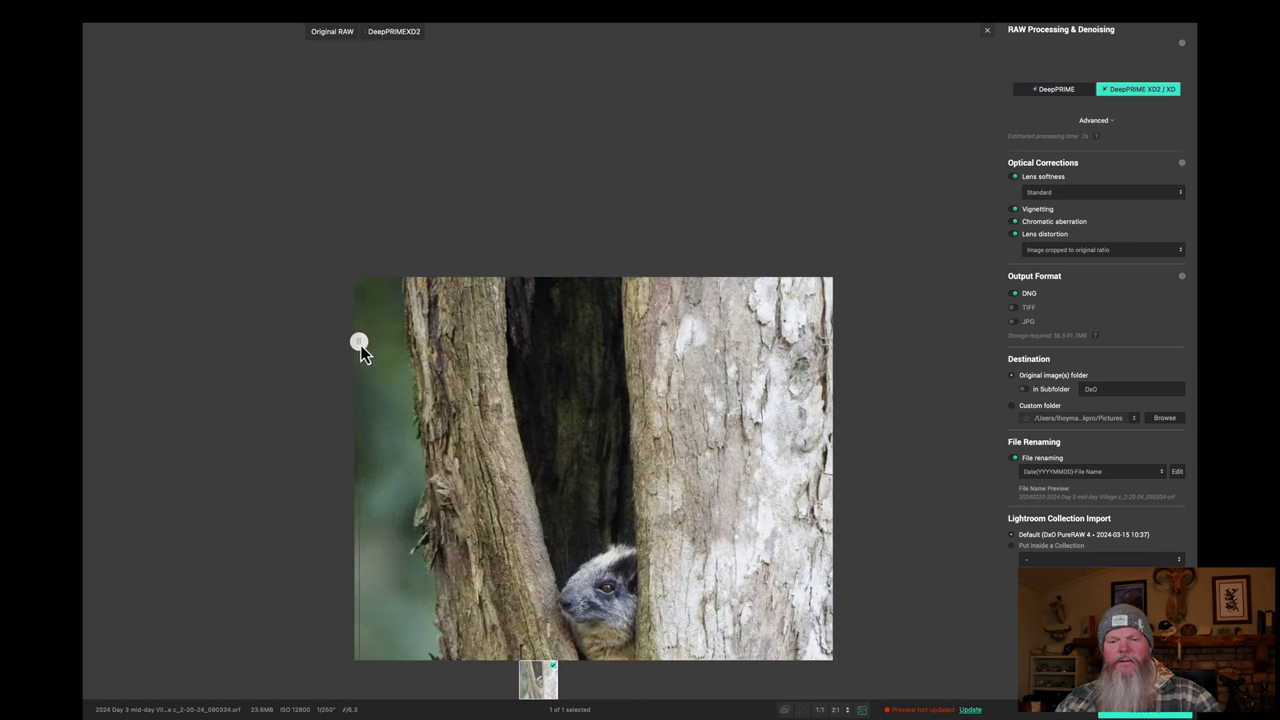
scroll(631, 493, up, 10)
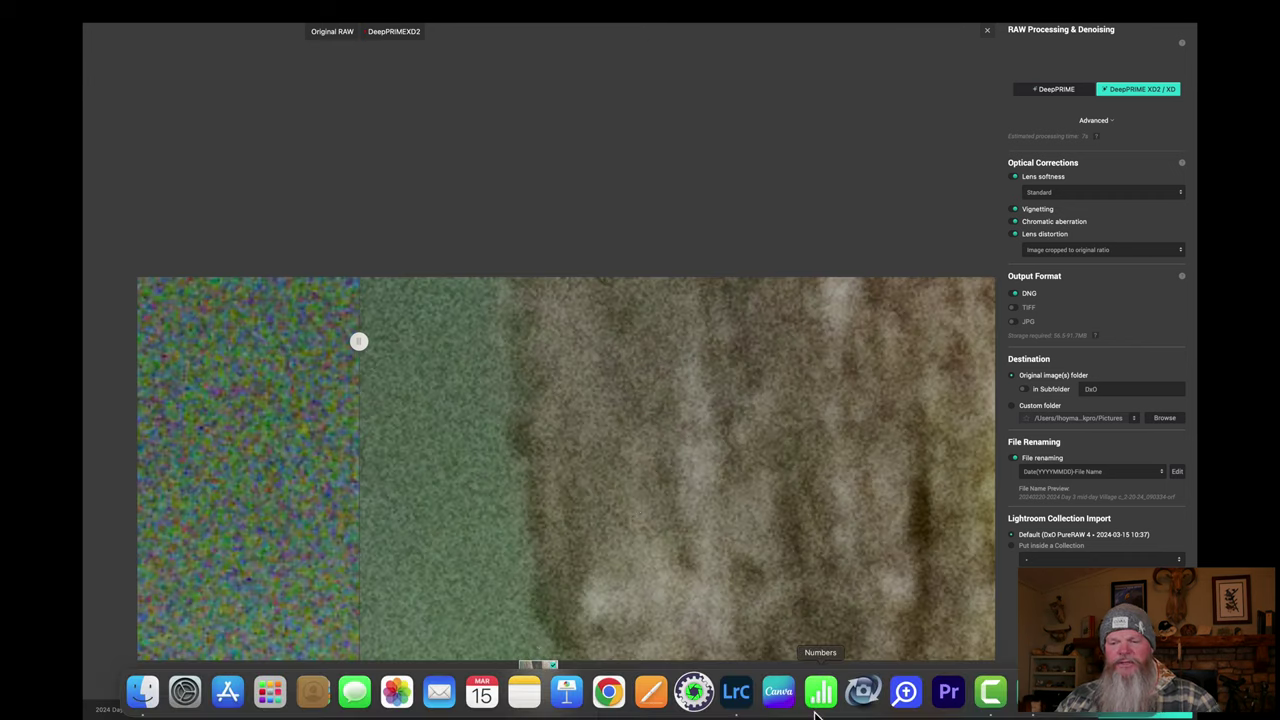
Step: Fit the photo to view, move the before/after split over the trunks, and re-render the preview
click(820, 710)
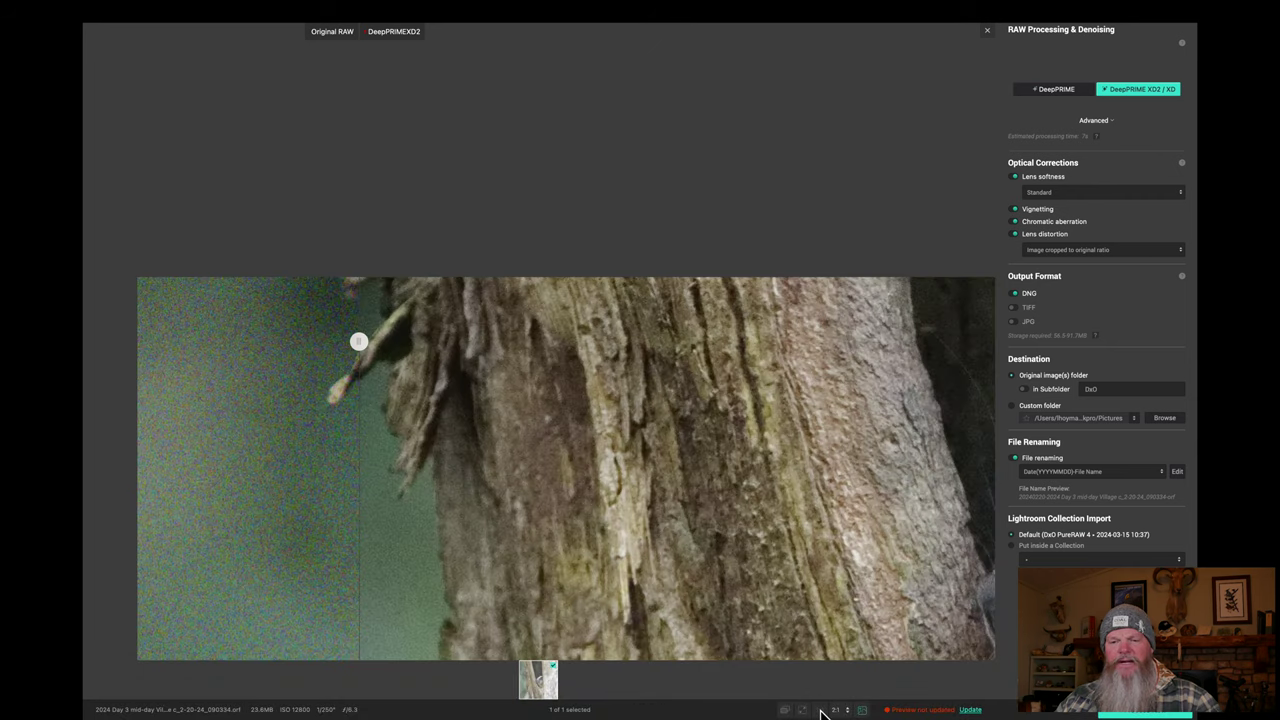
drag(358, 343, 805, 437)
click(806, 438)
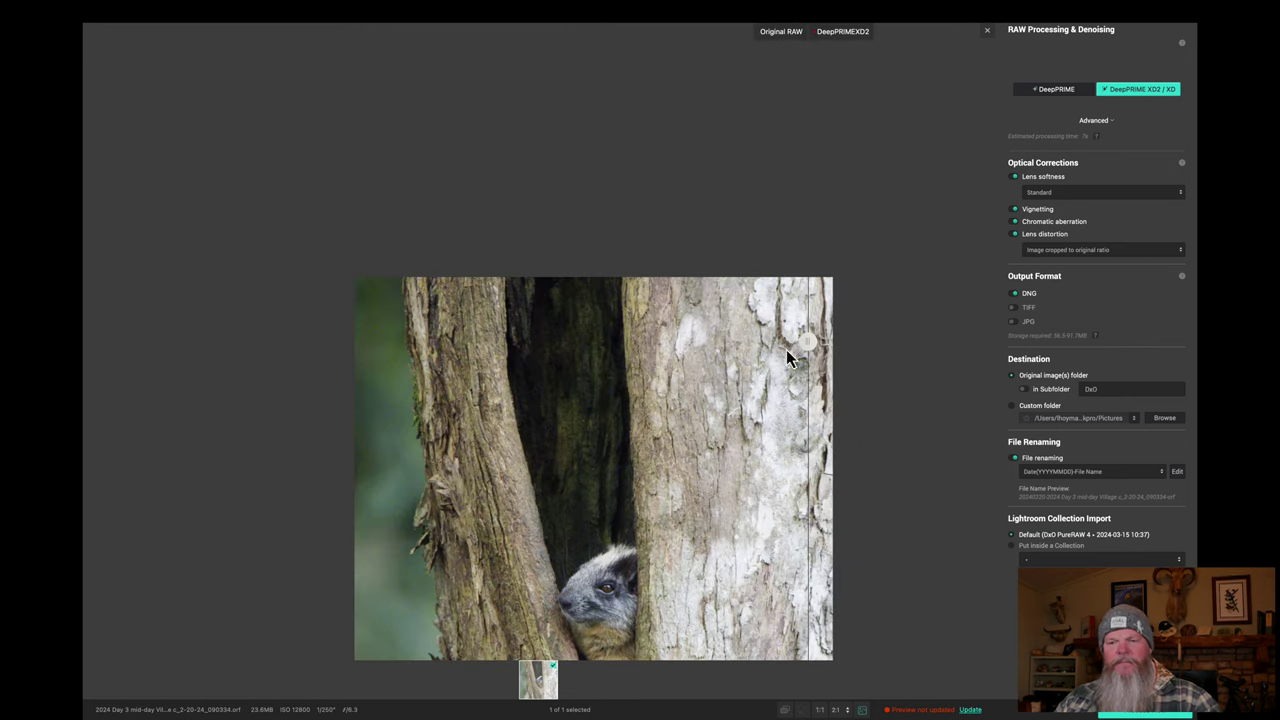
drag(808, 340, 375, 364)
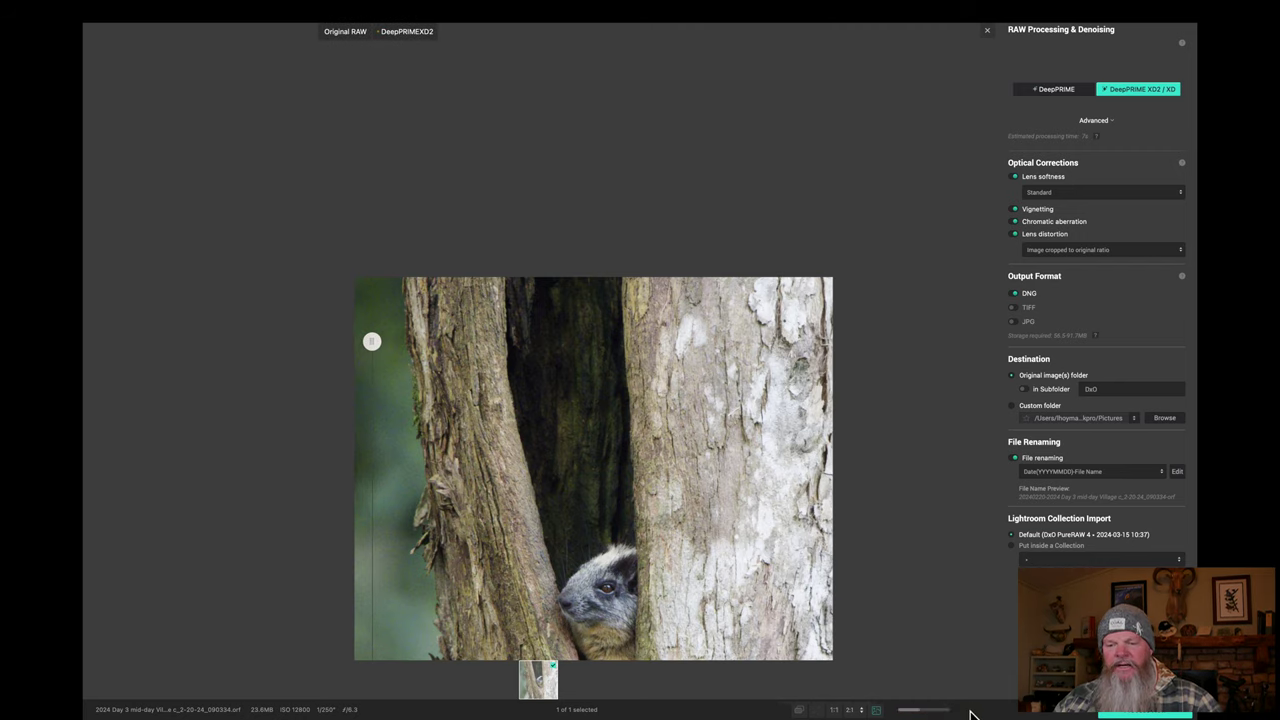
click(970, 709)
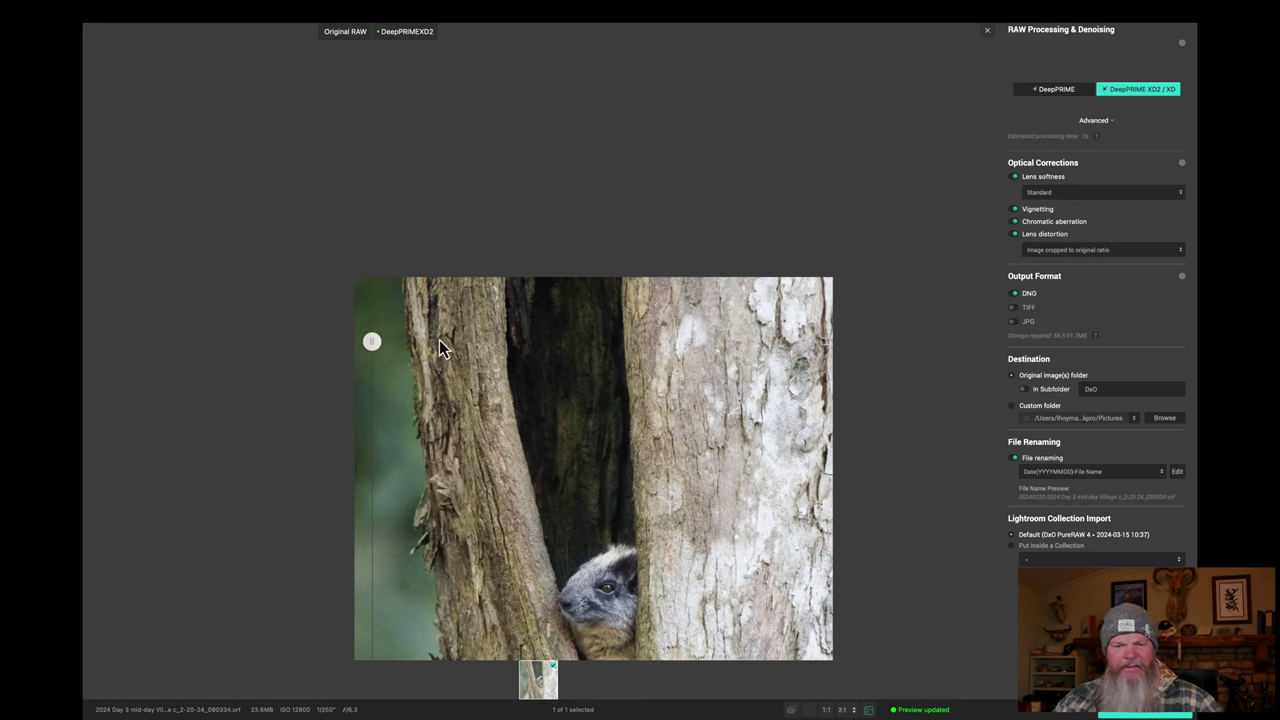
drag(370, 342, 394, 353)
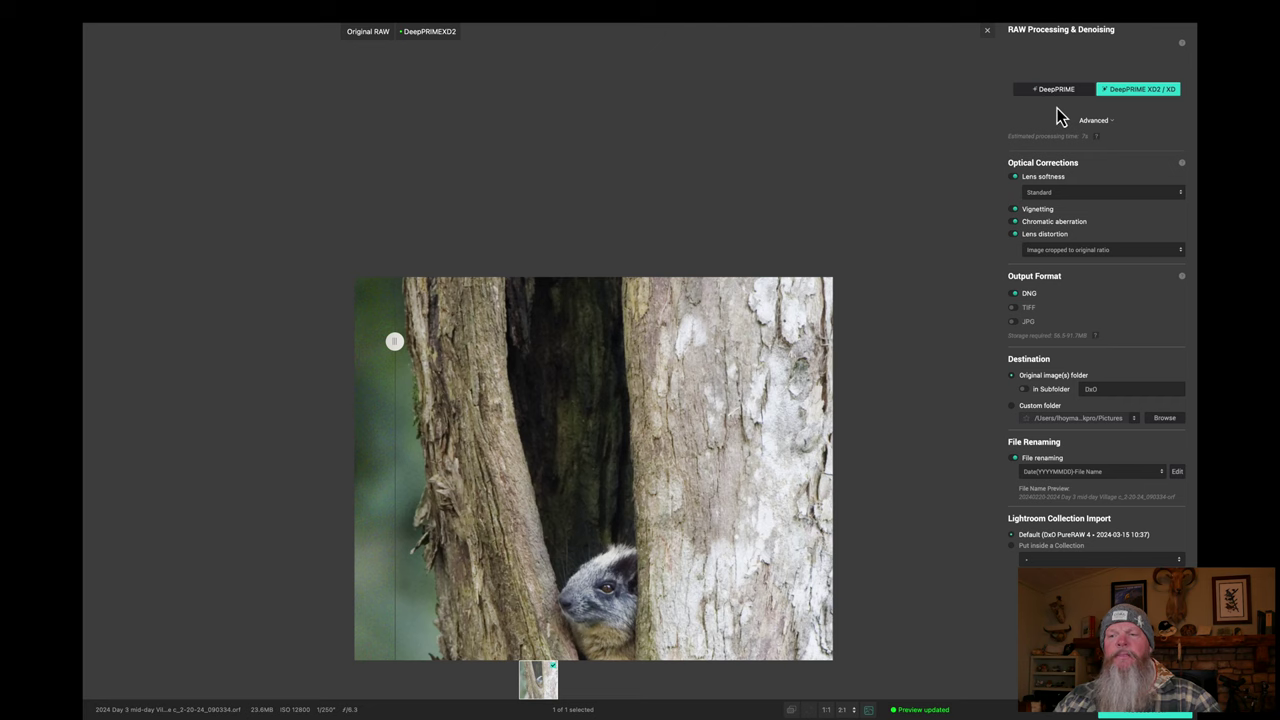
click(1098, 92)
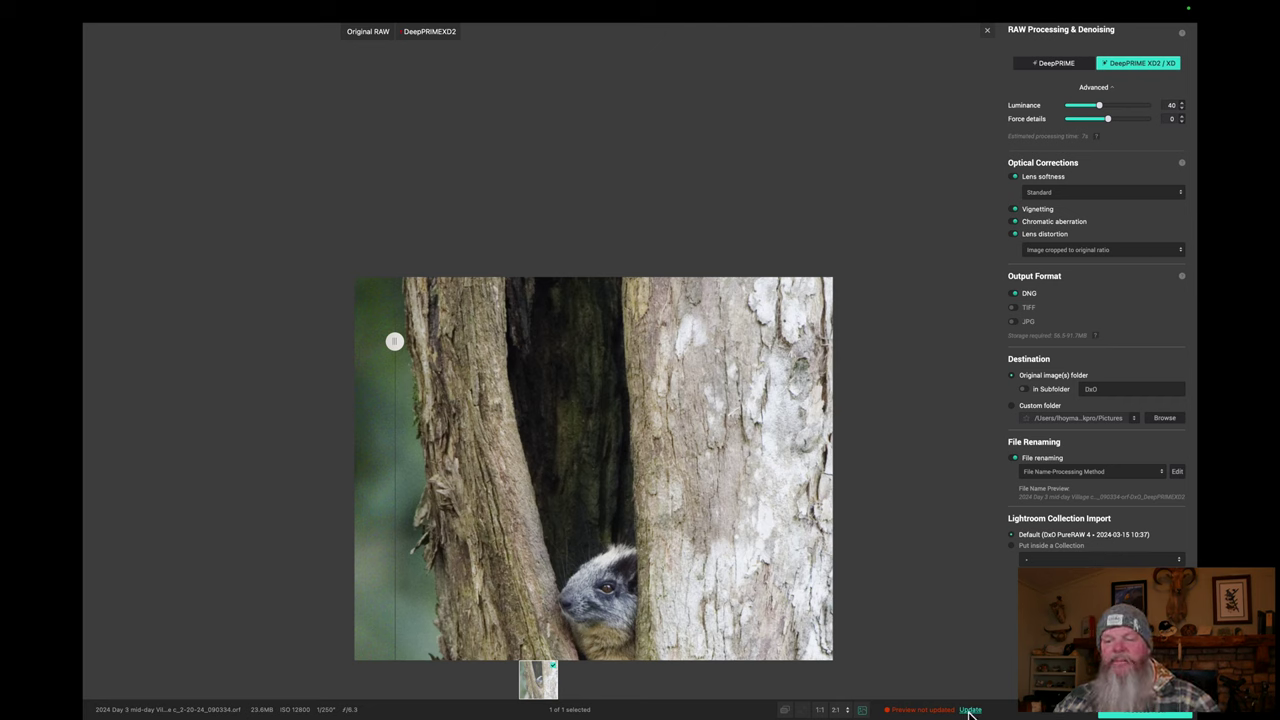
Step: Start processing the squirrel RAW with DeepPRIME XD2 into a DNG
click(1150, 715)
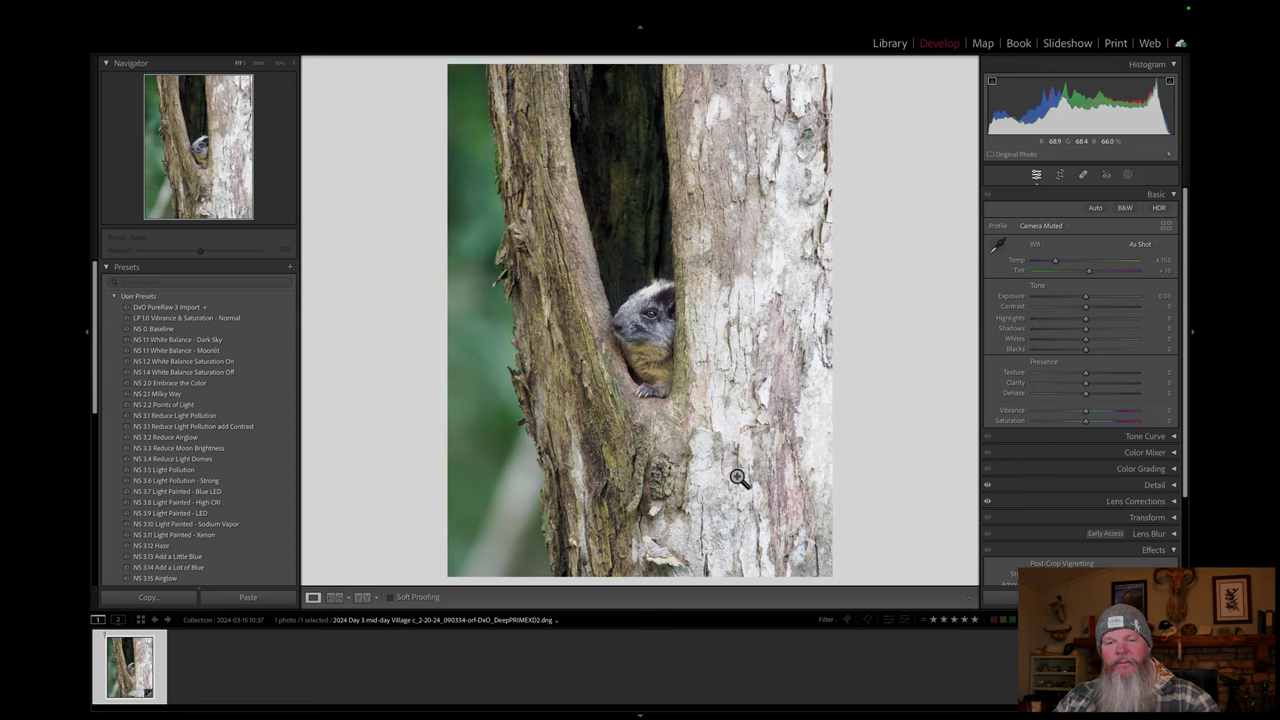
Step: After the denoised DNG opens in Lightroom, switch to the Library module
click(889, 43)
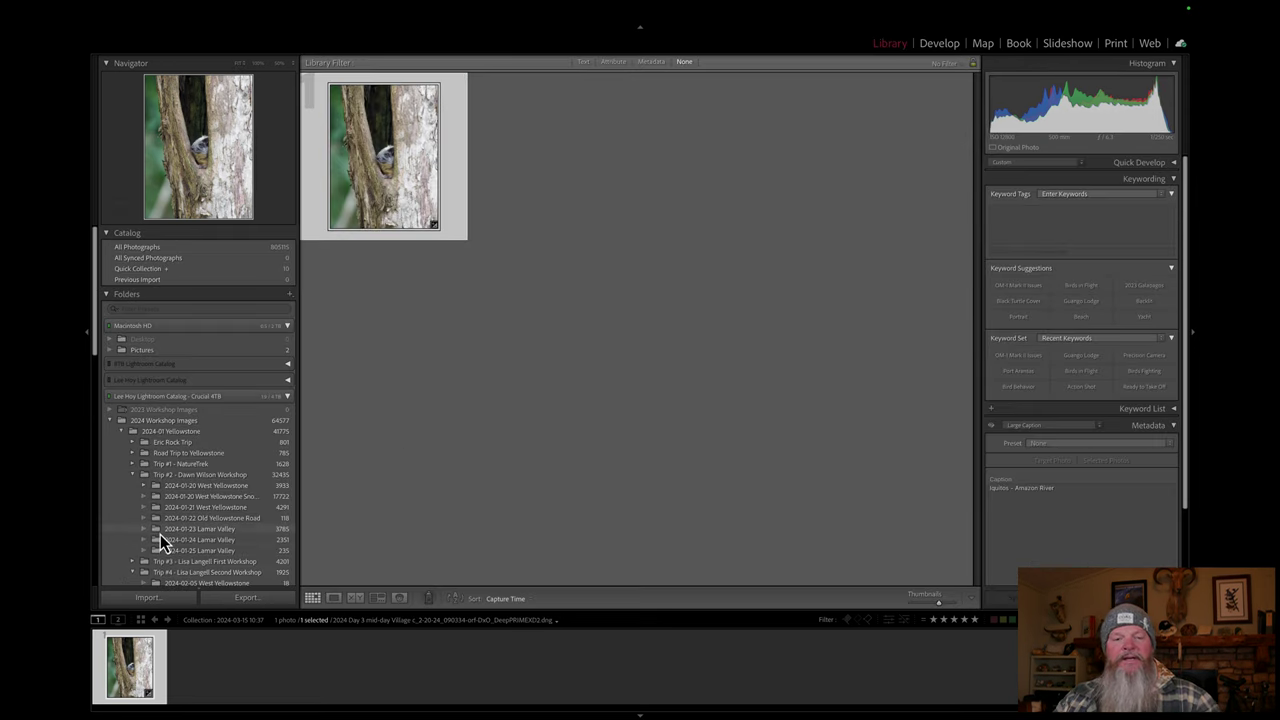
scroll(159, 537, down, 10)
scroll(159, 537, down, 5)
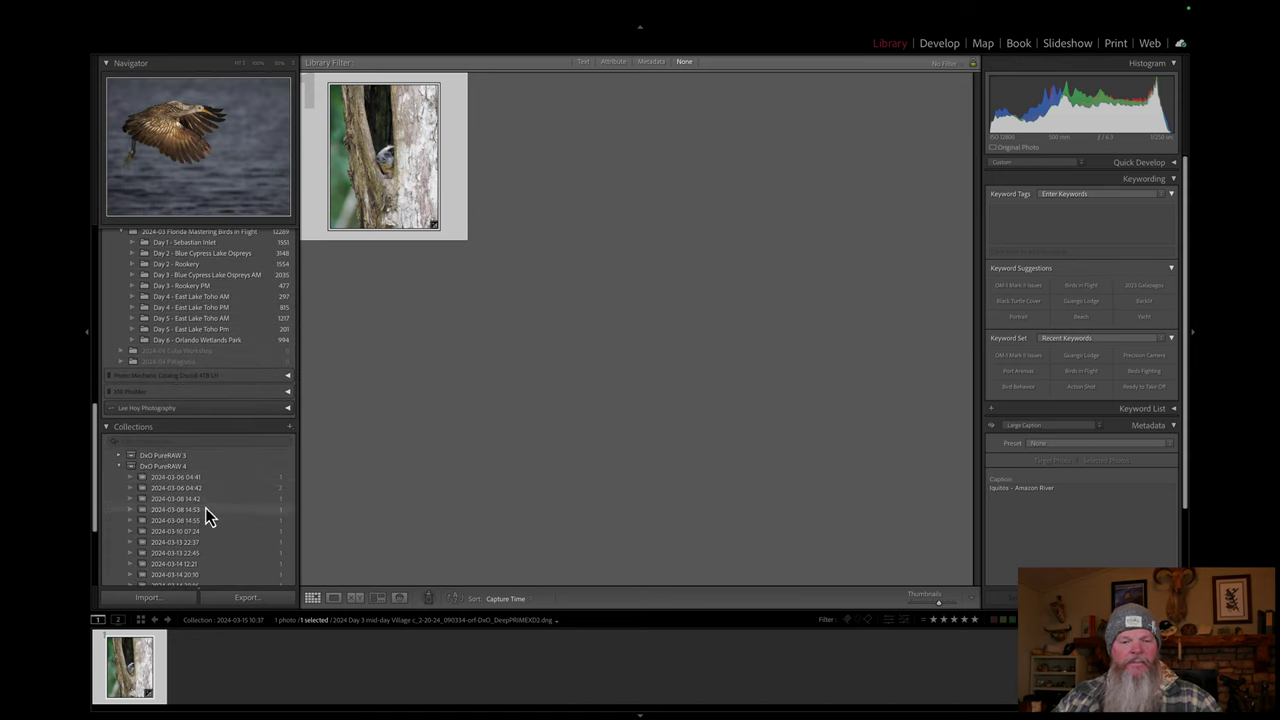
scroll(207, 515, down, 3)
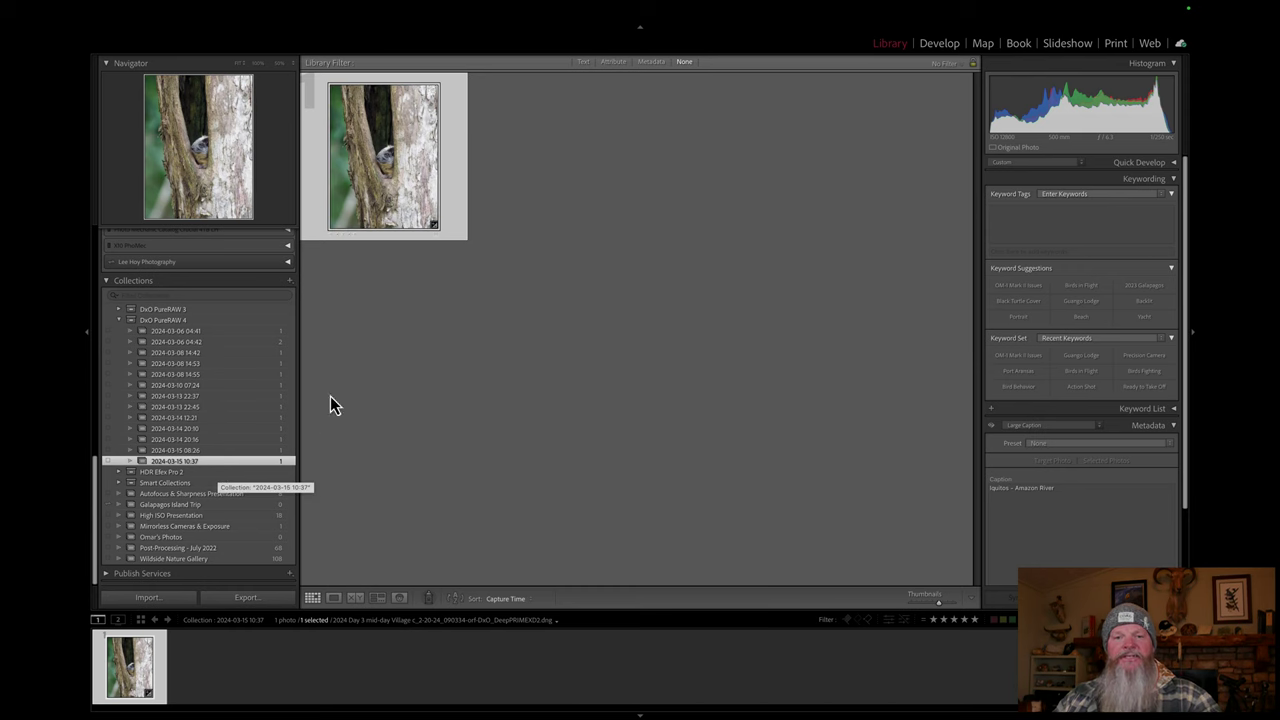
Step: View the denoised DNG large with its info overlay, then open the 2024-02-20 - Yarapa Creek folder
double_click(385, 208)
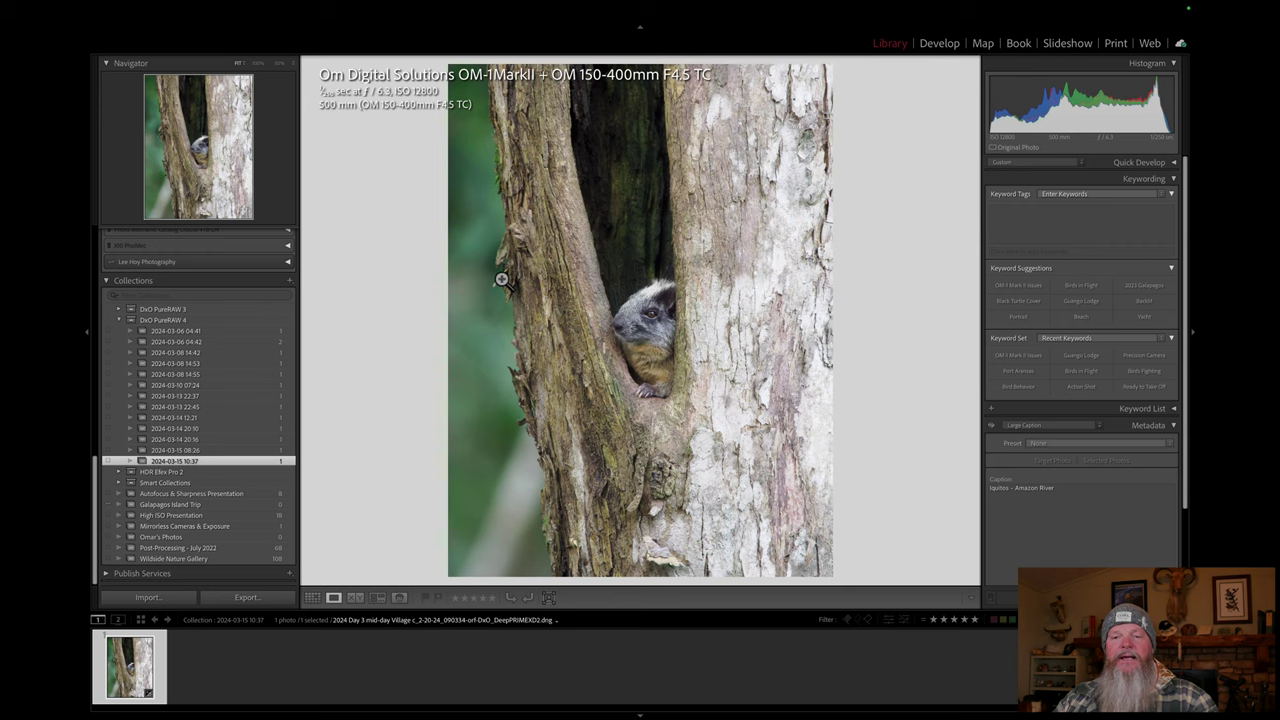
key(i)
key(i)
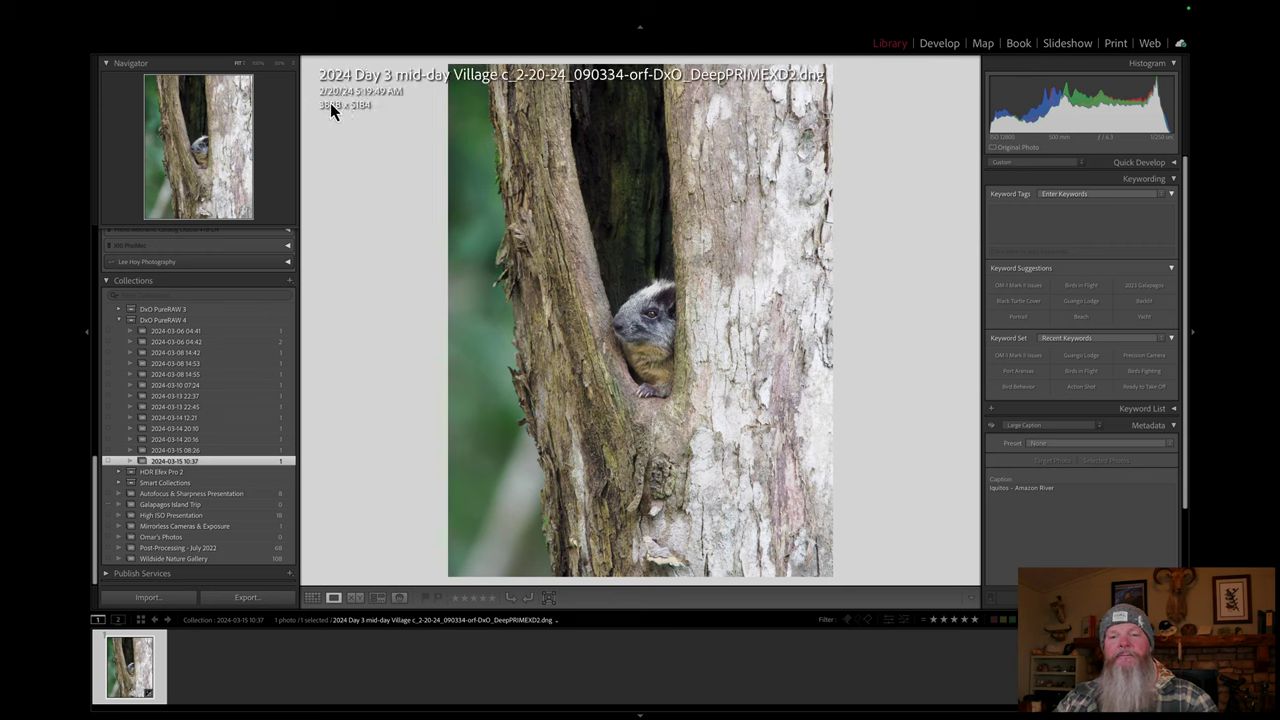
scroll(248, 368, up, 1)
scroll(248, 370, up, 10)
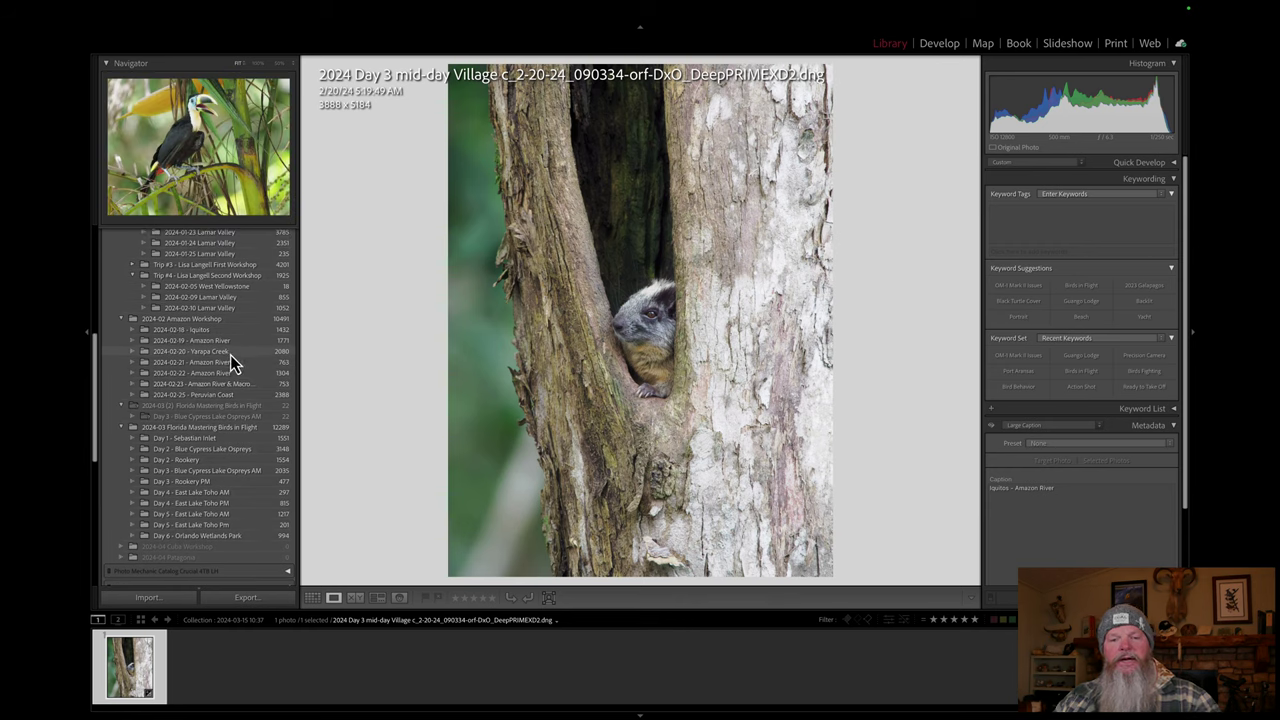
click(231, 355)
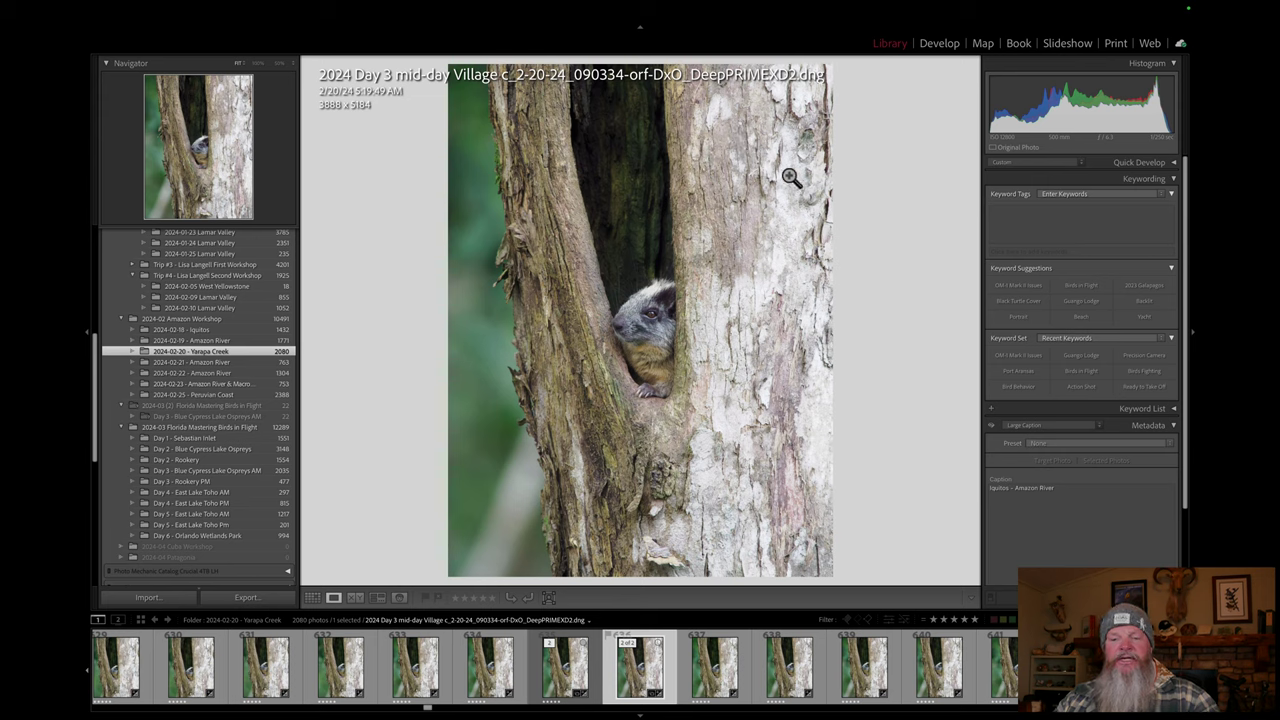
Step: Select both the DeepPRIME XD2 DNG and the original ORF thumbnails
click(566, 668)
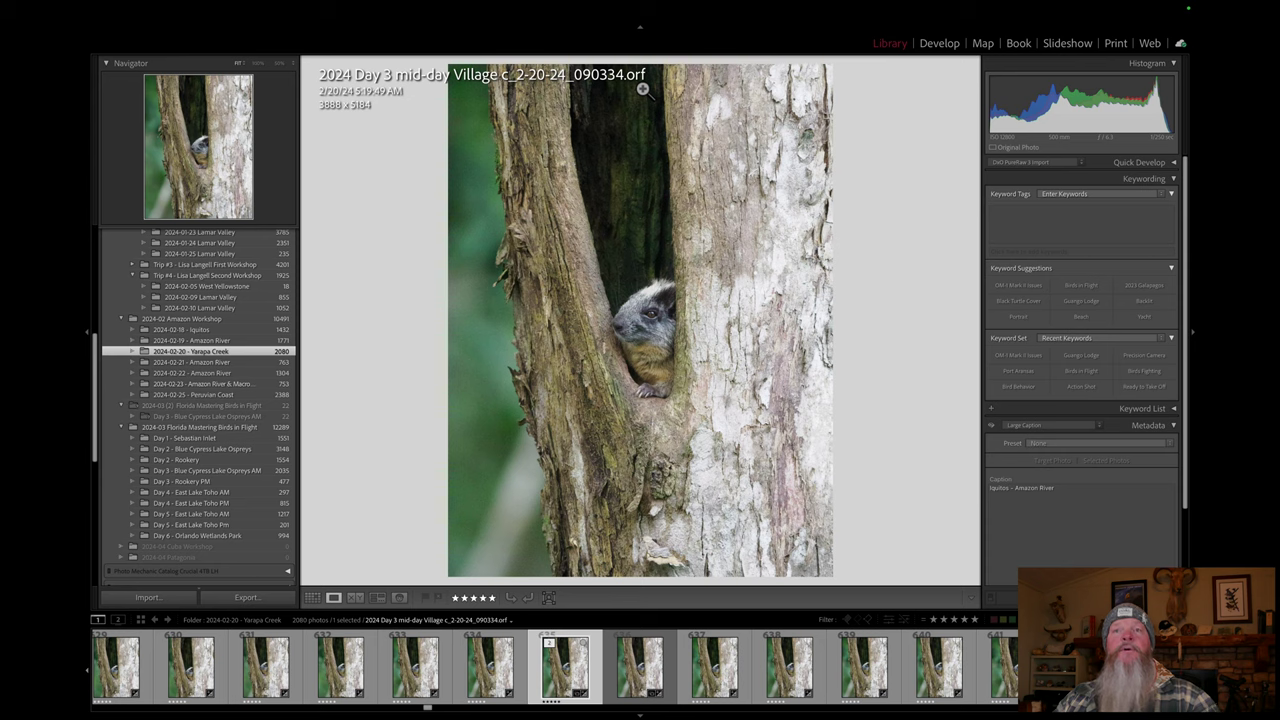
click(640, 686)
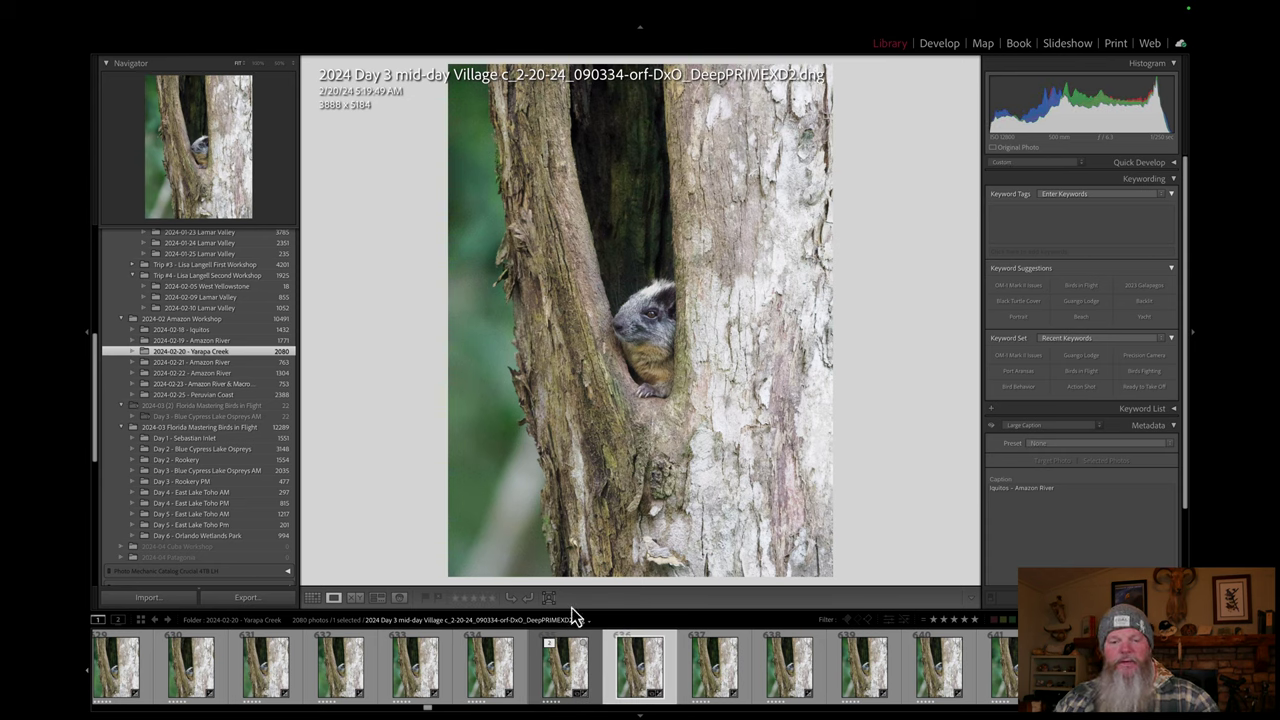
ctrl+click(563, 672)
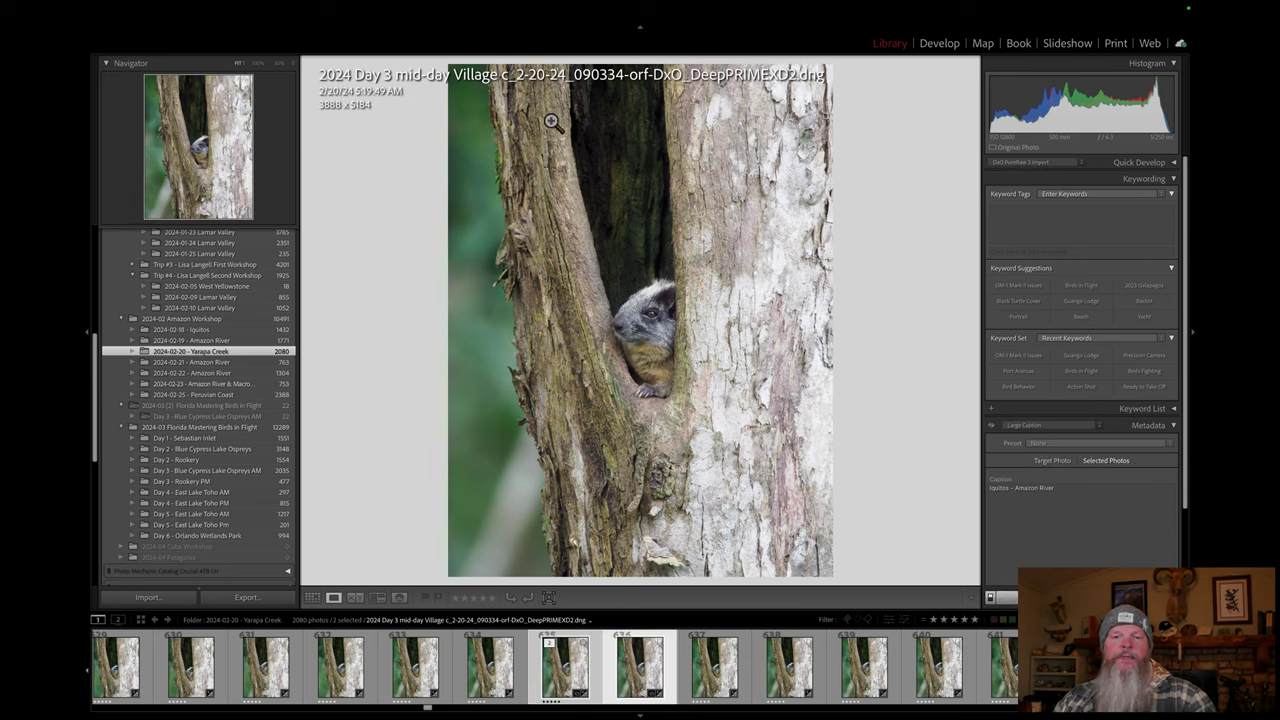
Step: Turn off the Loupe info overlay, hide the side panels, and show ORF and DNG in Compare view
key(i)
key(i)
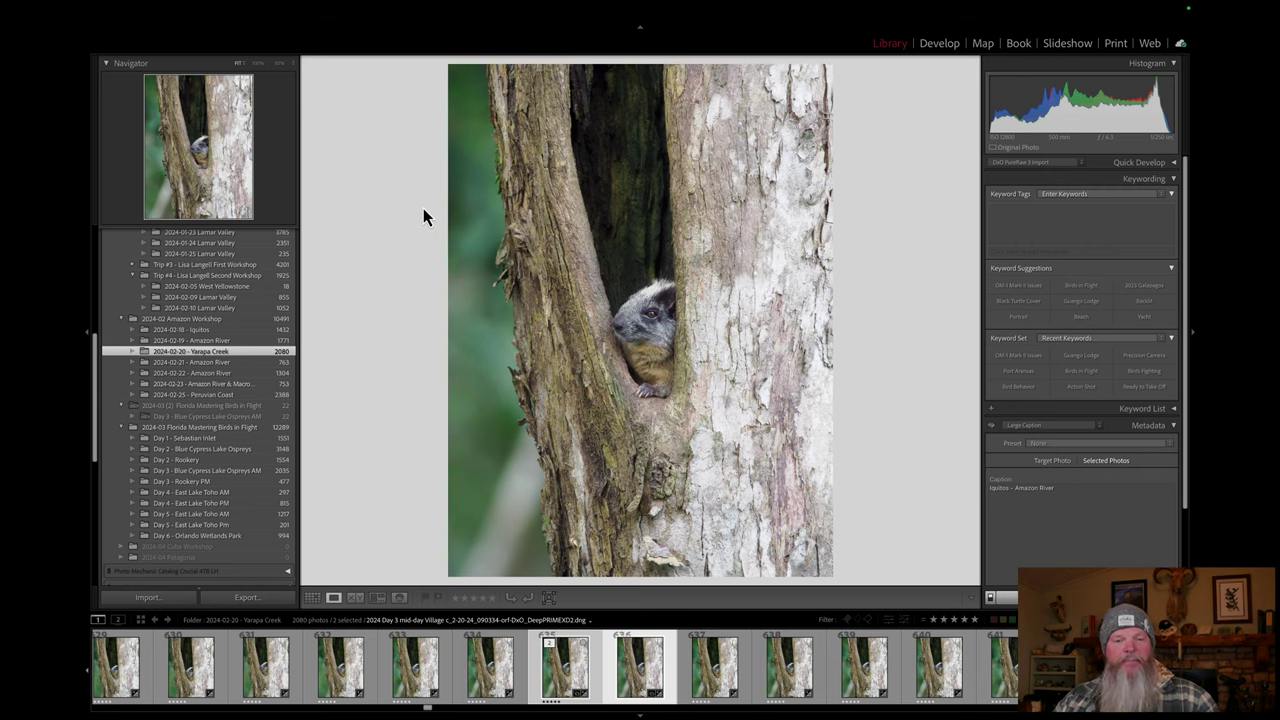
key(Tab)
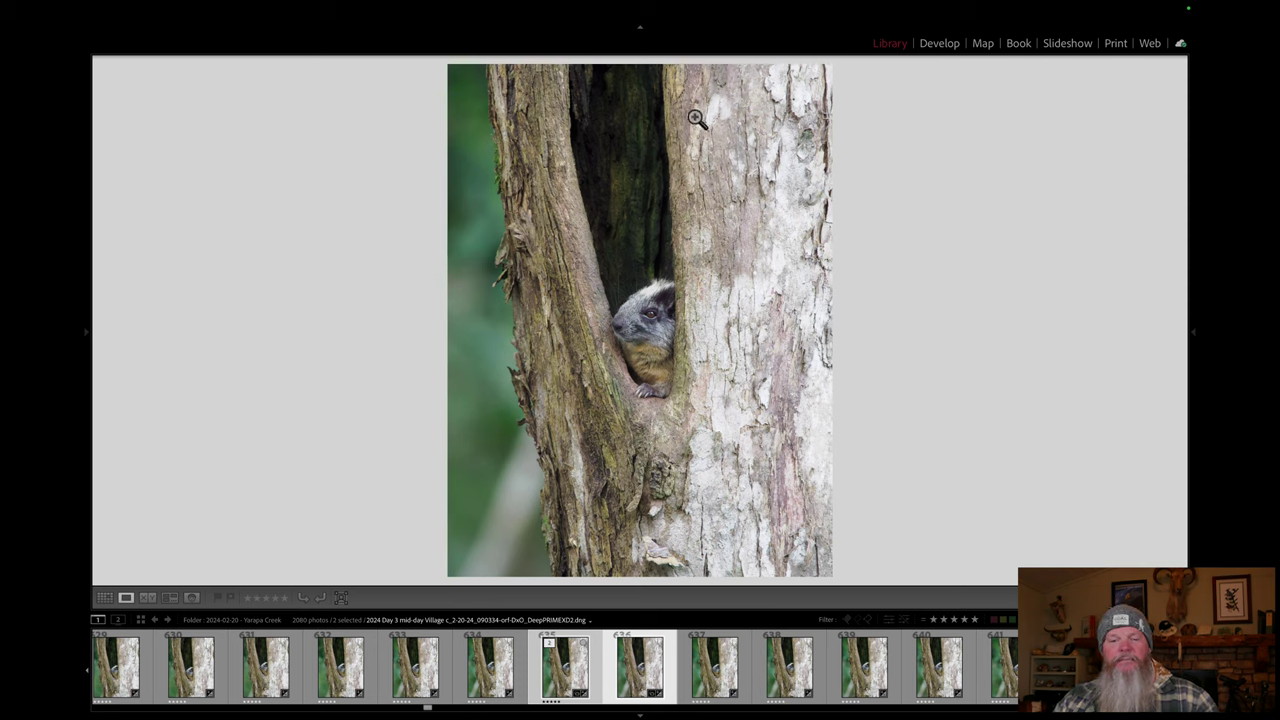
click(147, 598)
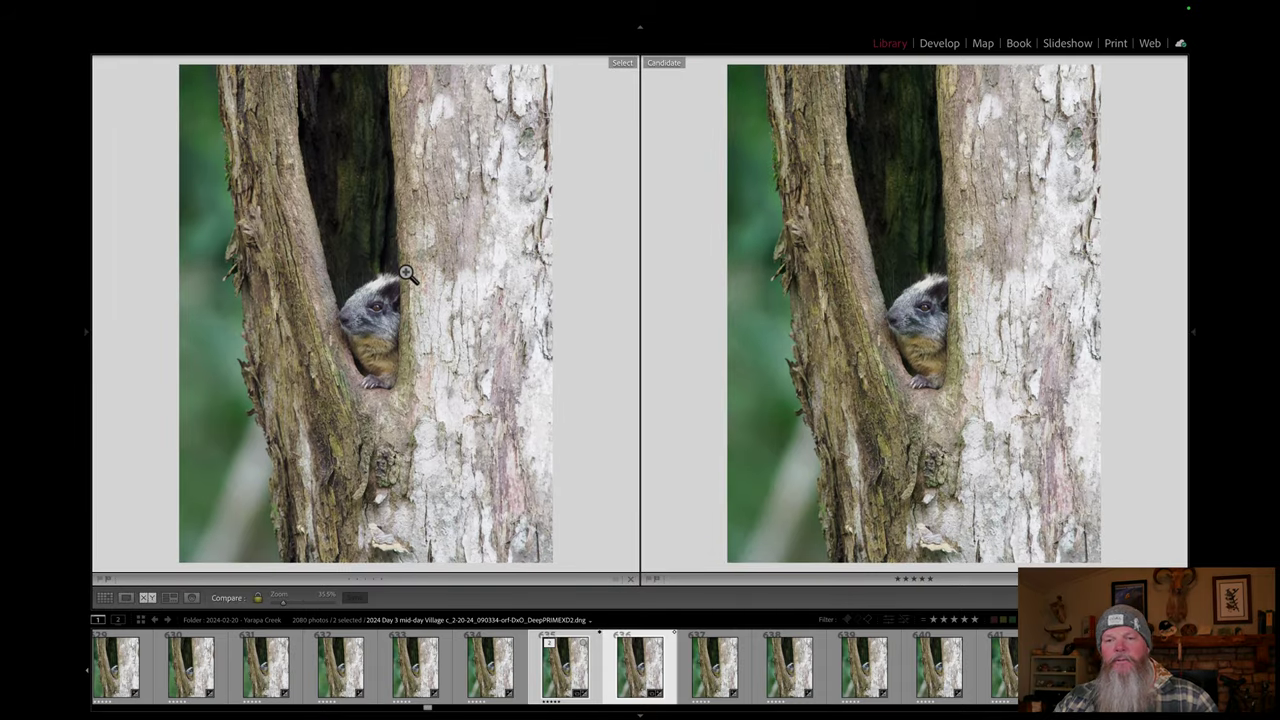
Step: Zoom both photos to 100% and pan across the squirrel and the bark texture
click(762, 287)
click(762, 290)
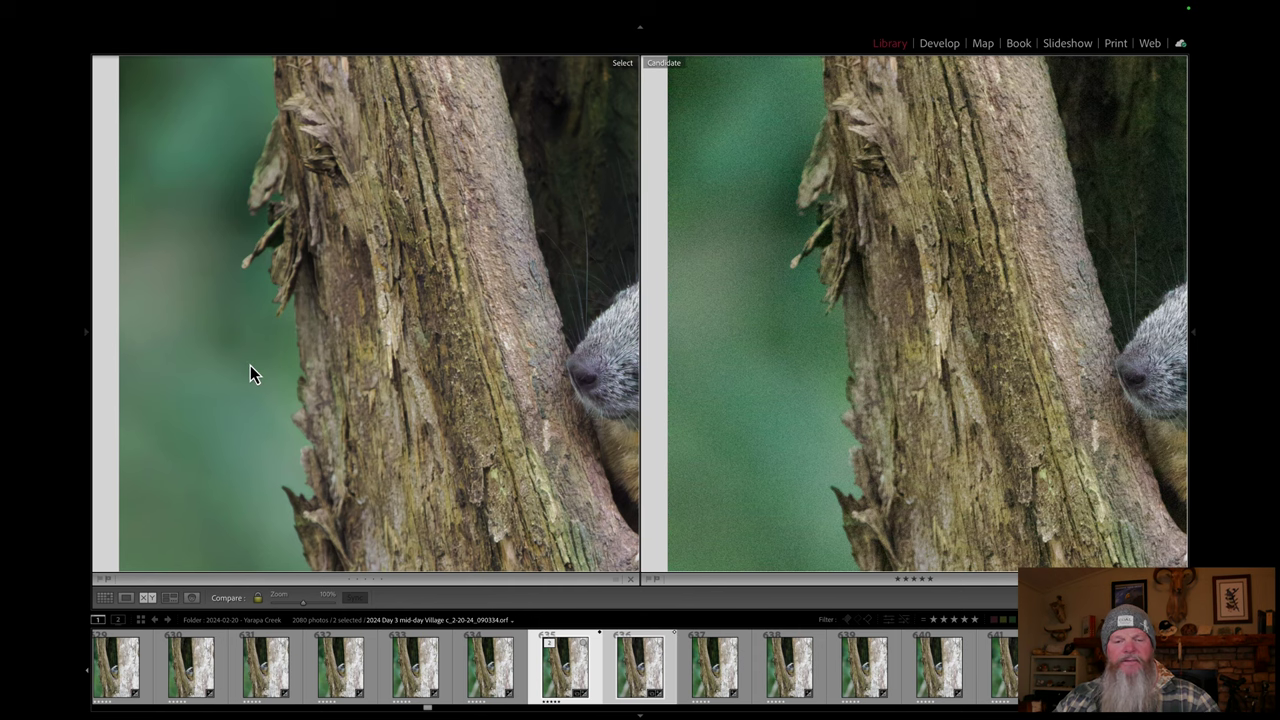
drag(391, 366, 209, 360)
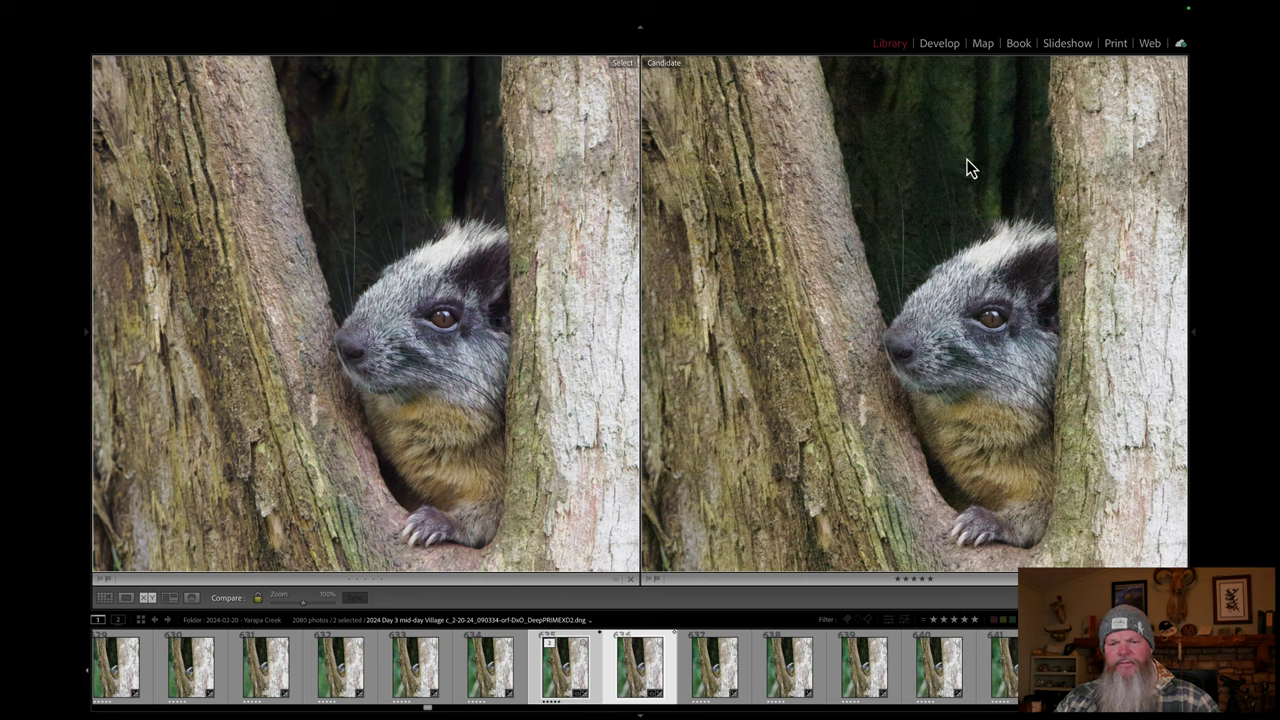
drag(560, 337, 461, 64)
drag(445, 413, 469, 263)
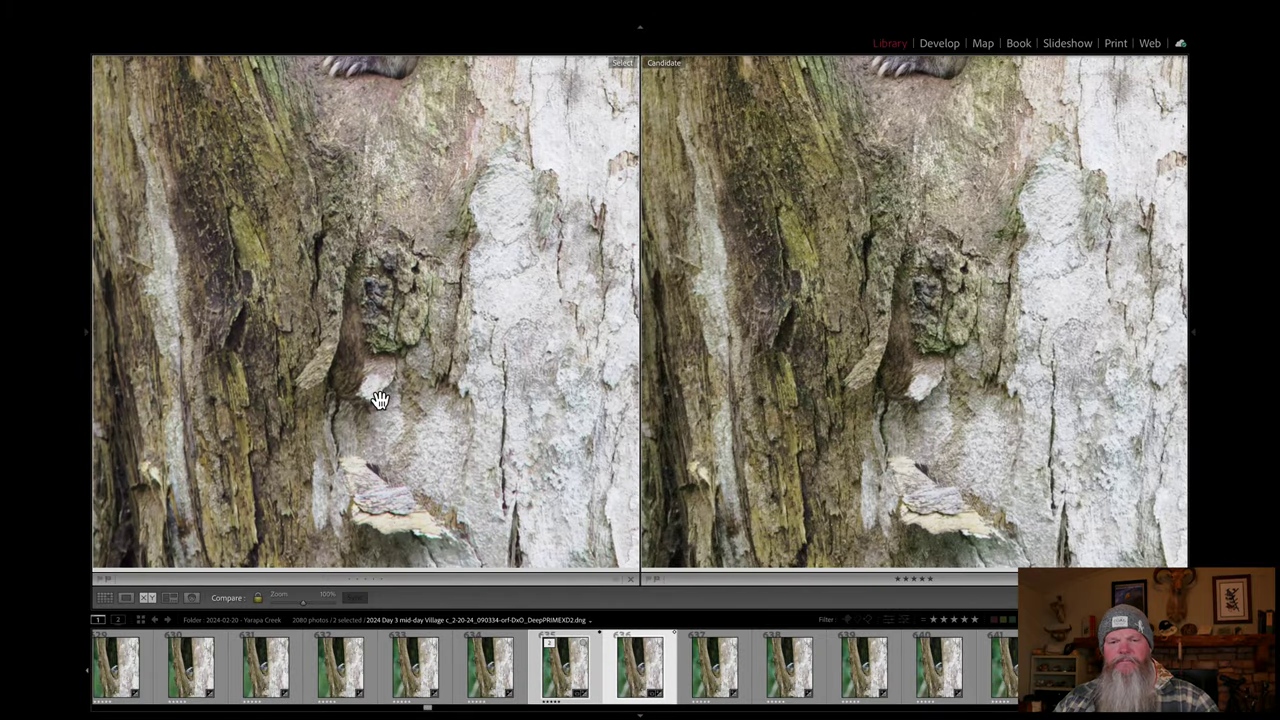
Step: Refocus at 100% on the upper trunks, then magnify to about 250% over the dark hollow and trunk edge
click(485, 278)
click(449, 149)
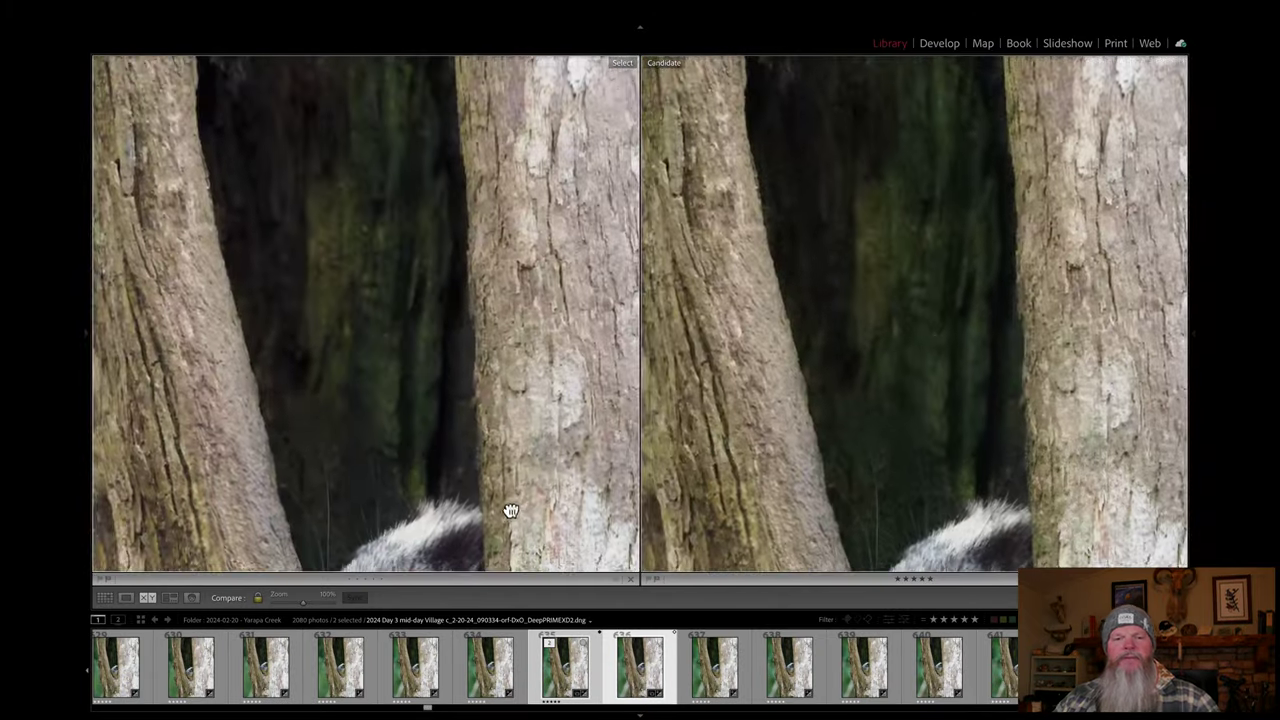
drag(463, 226, 523, 317)
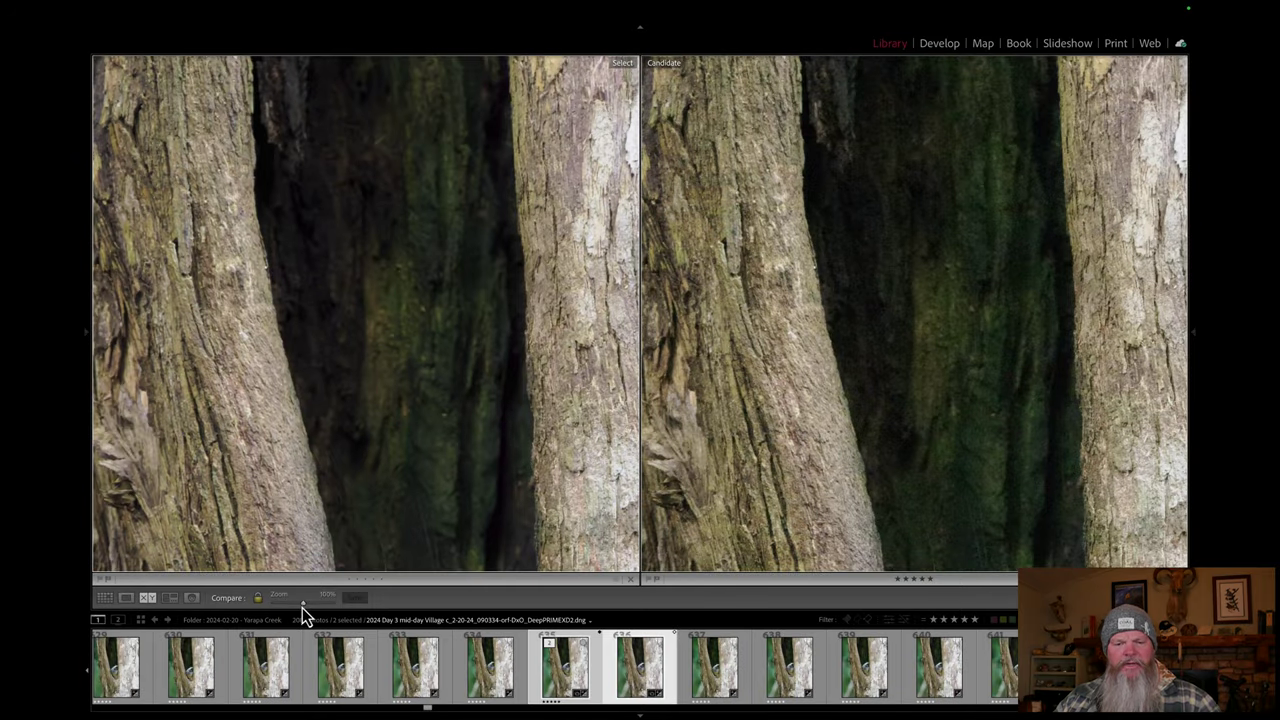
drag(302, 607, 313, 607)
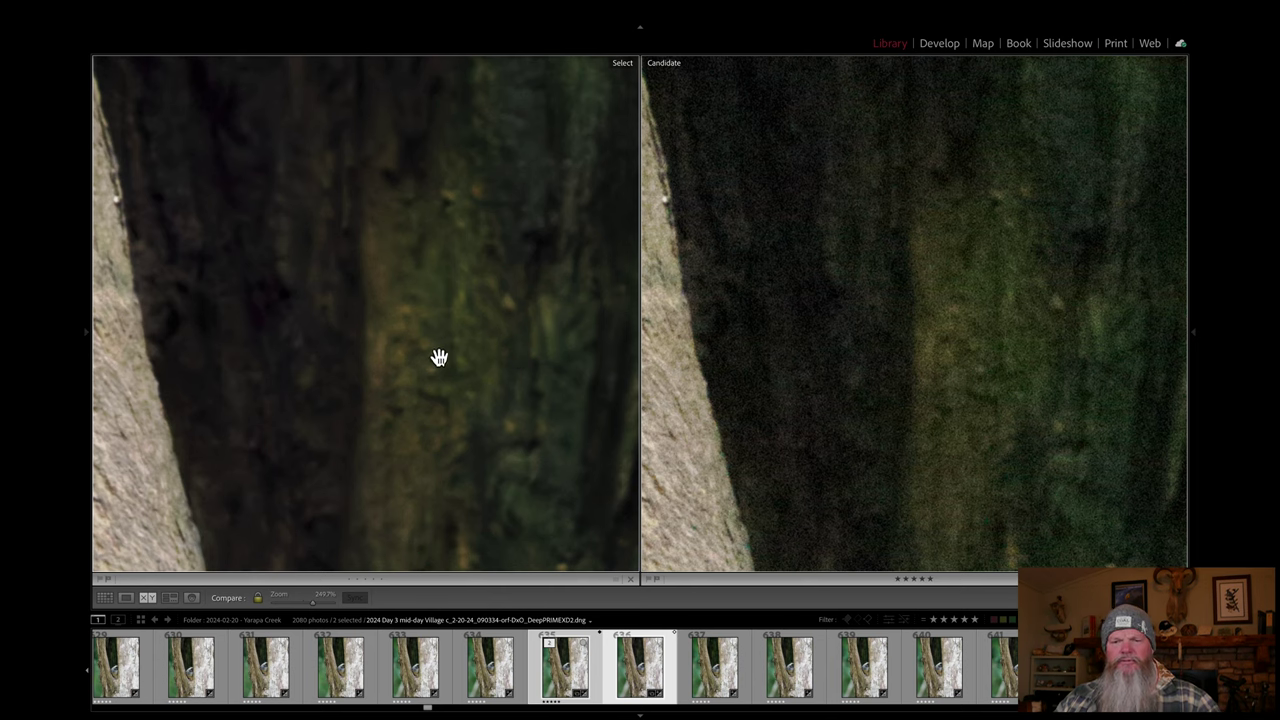
drag(409, 371, 789, 310)
drag(397, 326, 675, 319)
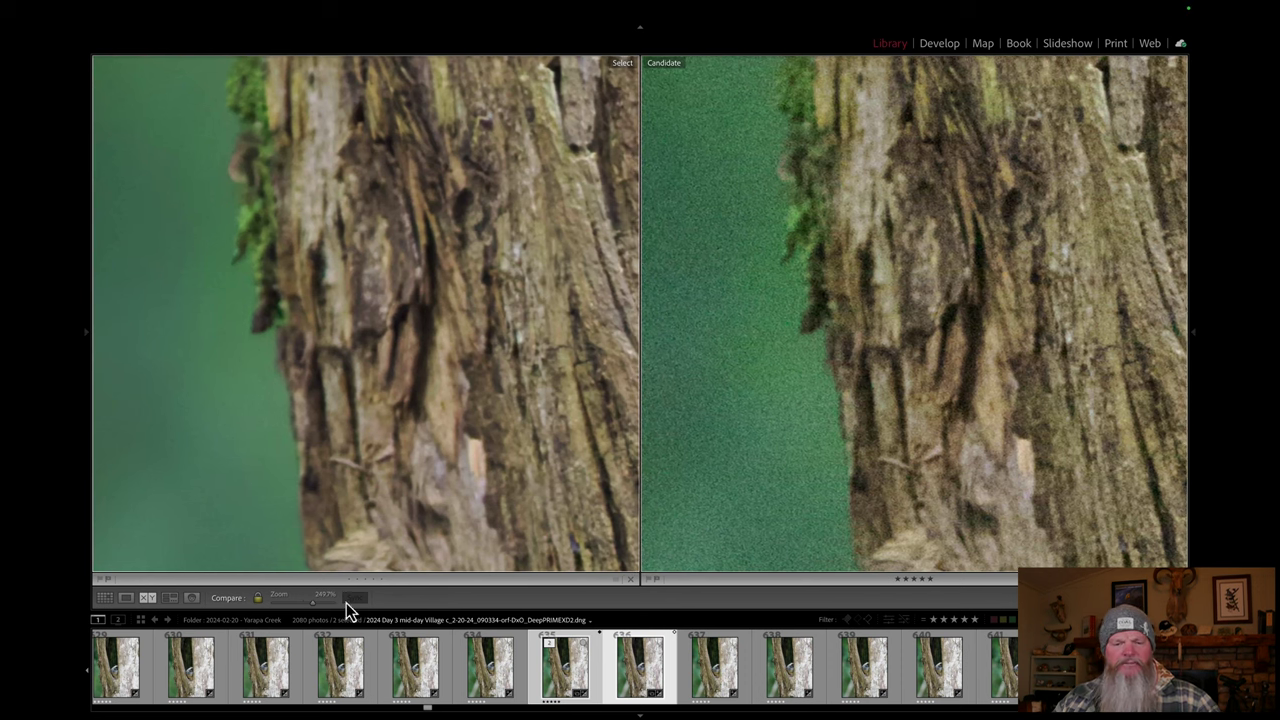
Step: Zoom both photos out to about 82%, then leave Compare view for single-photo browsing
drag(313, 612, 286, 612)
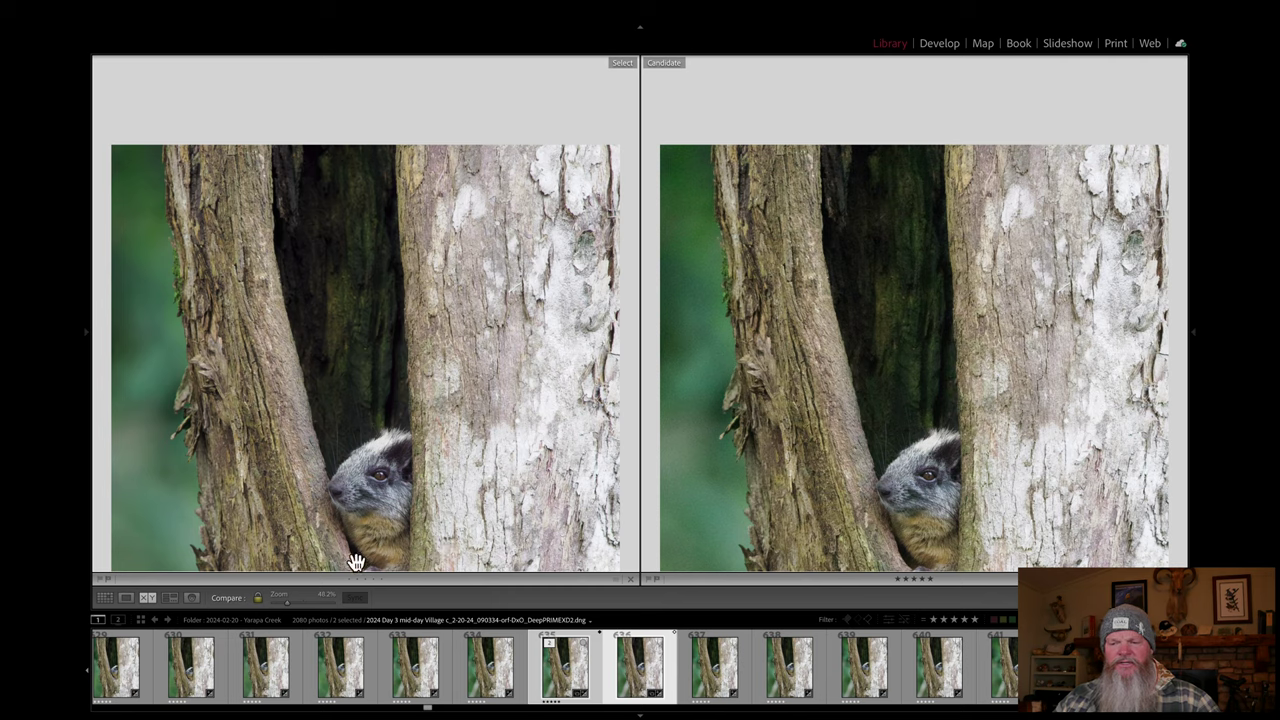
key(e)
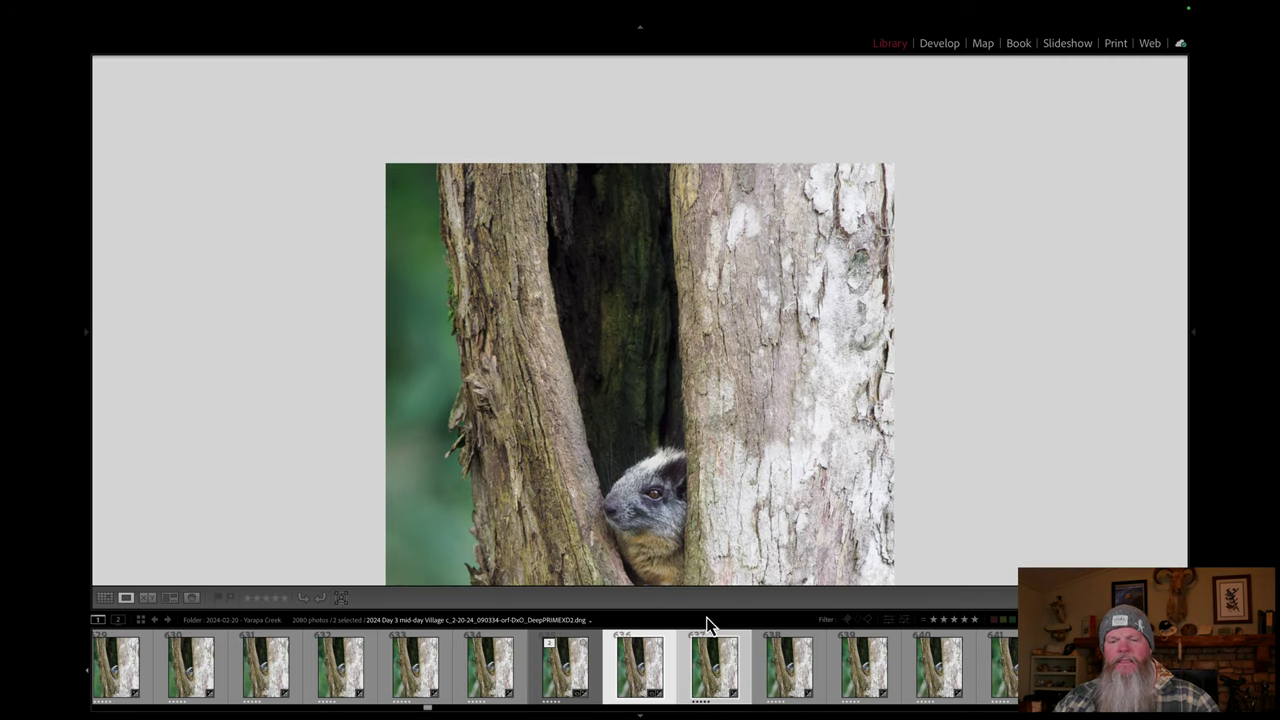
click(104, 598)
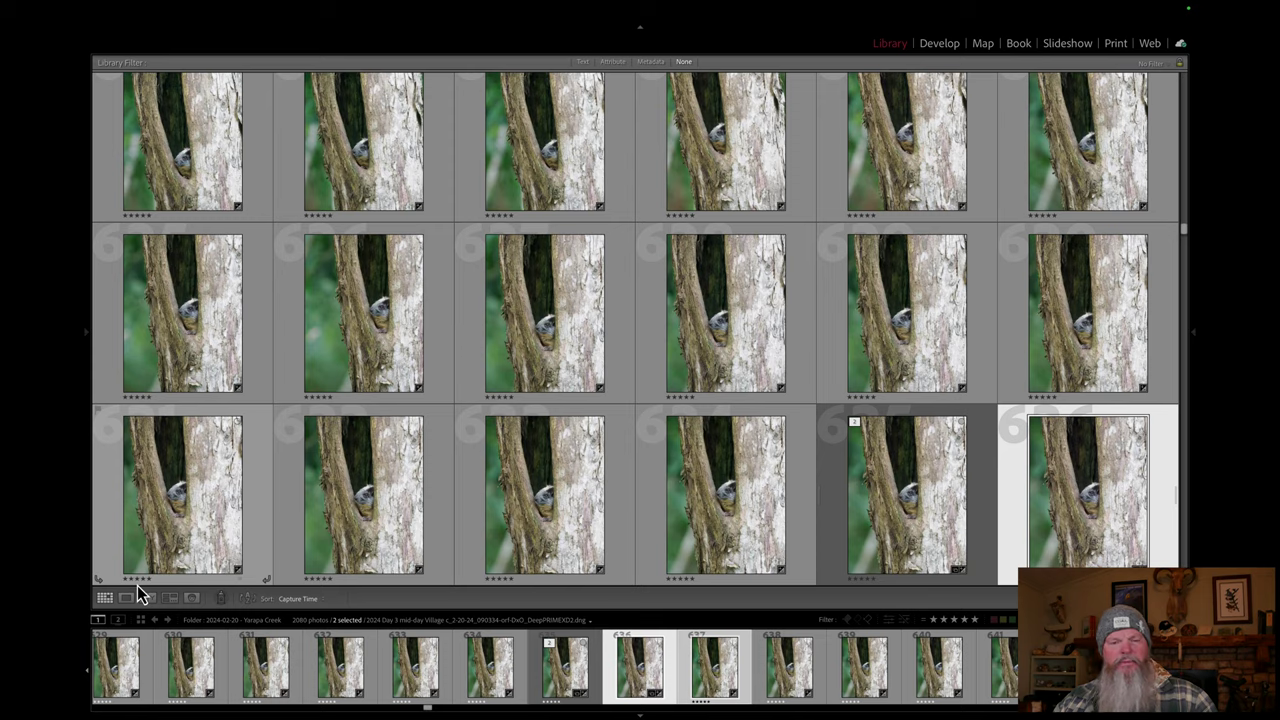
Step: Bring back the side panels and inspect the squirrel DNG at 100% around its face, then return to Fit
key(Tab)
key(e)
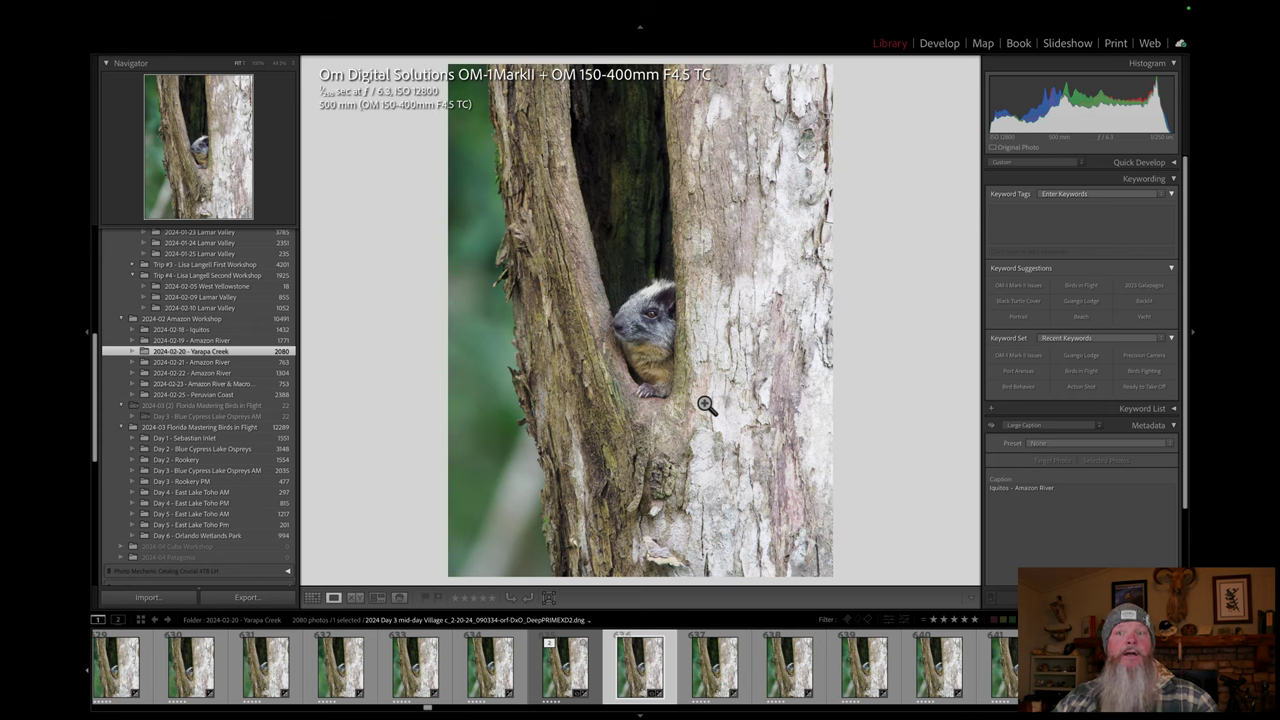
click(647, 351)
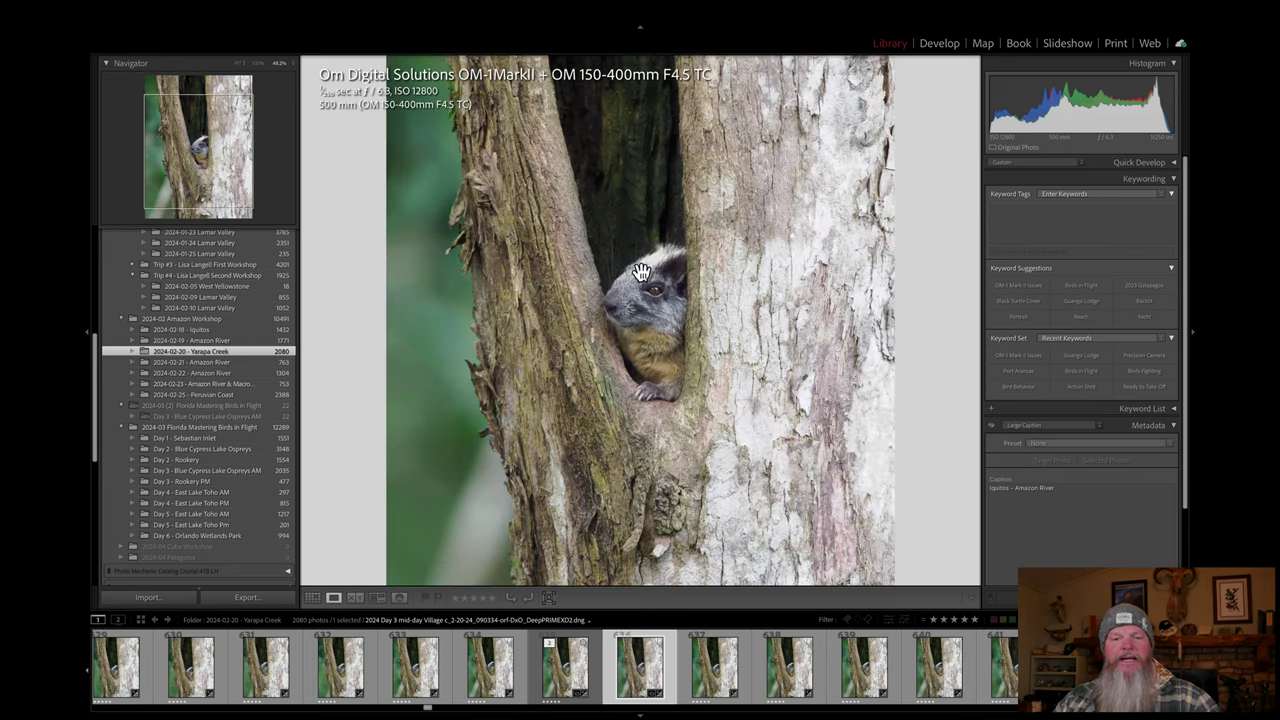
click(258, 64)
drag(540, 237, 603, 349)
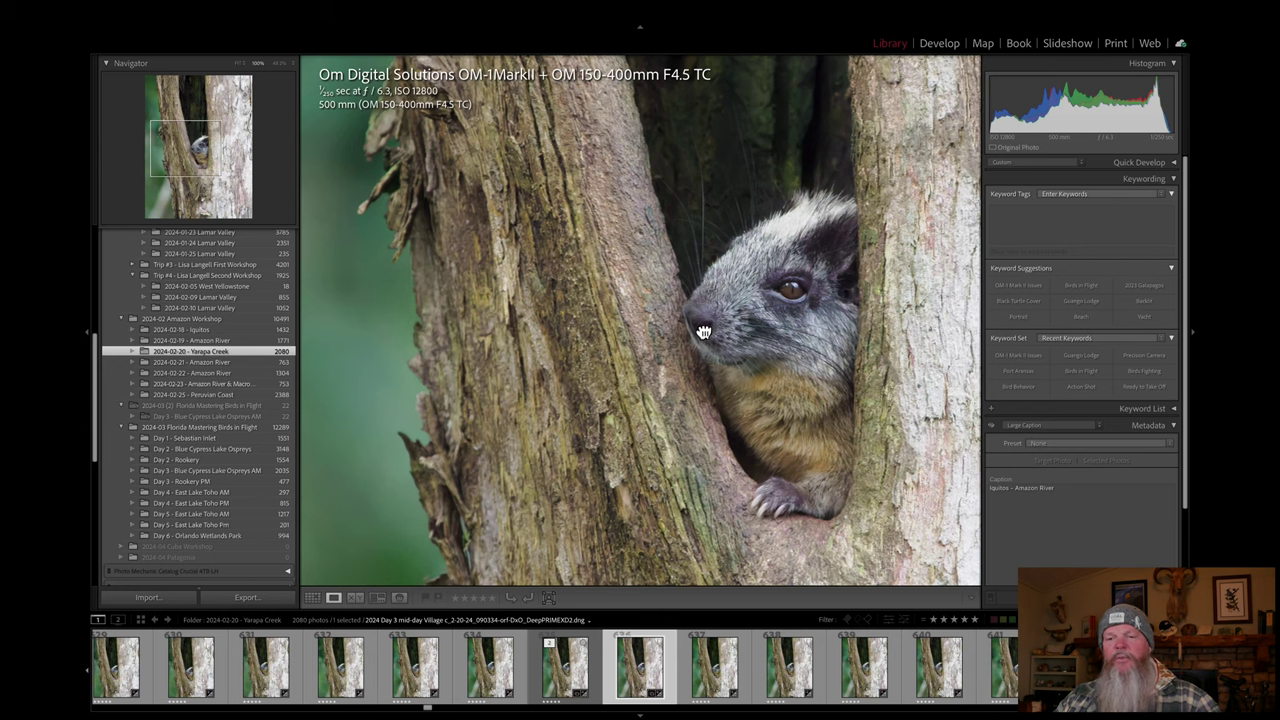
click(703, 333)
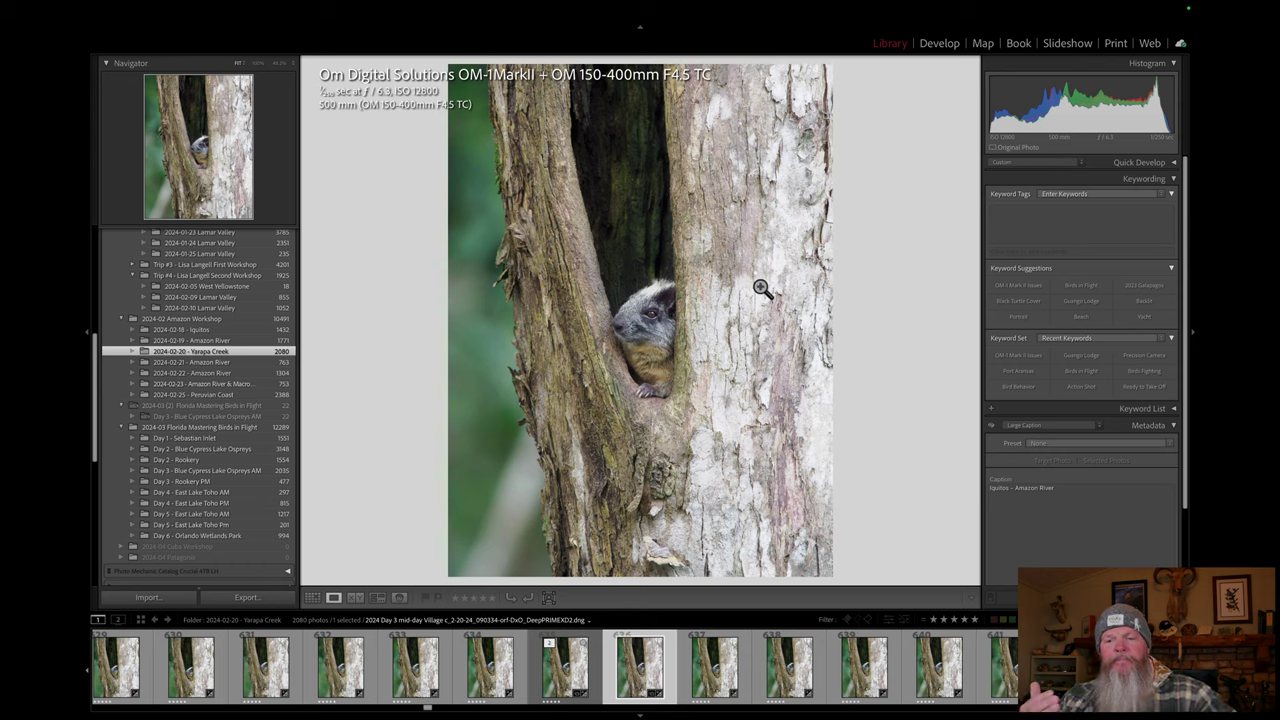
Step: Show the Quick Collection and open the osprey photo large in Loupe
scroll(203, 287, up, 6)
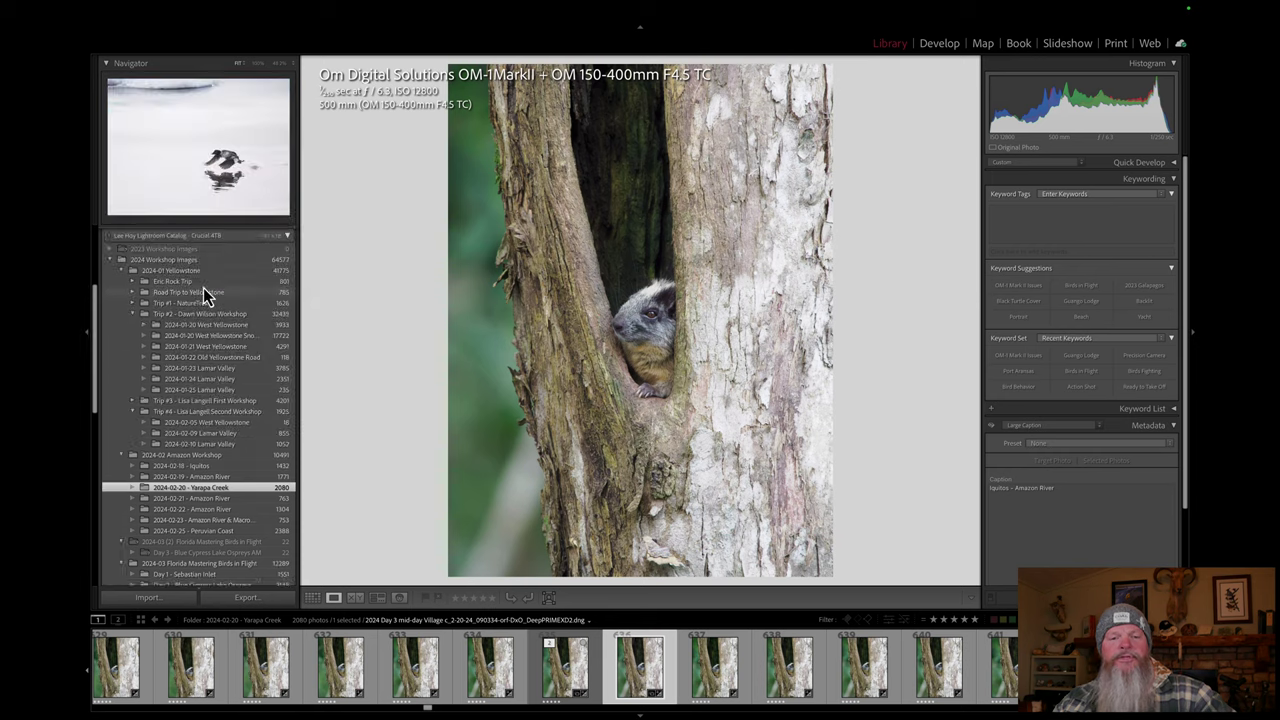
scroll(208, 310, up, 3)
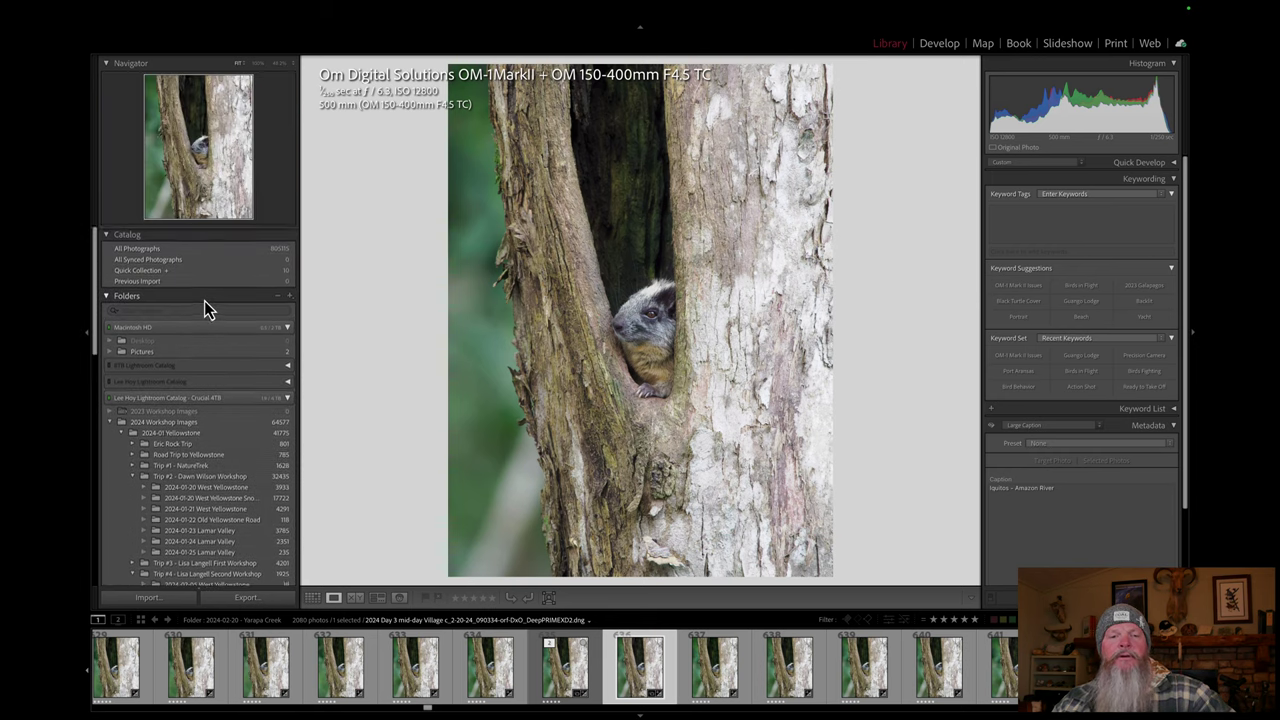
click(216, 270)
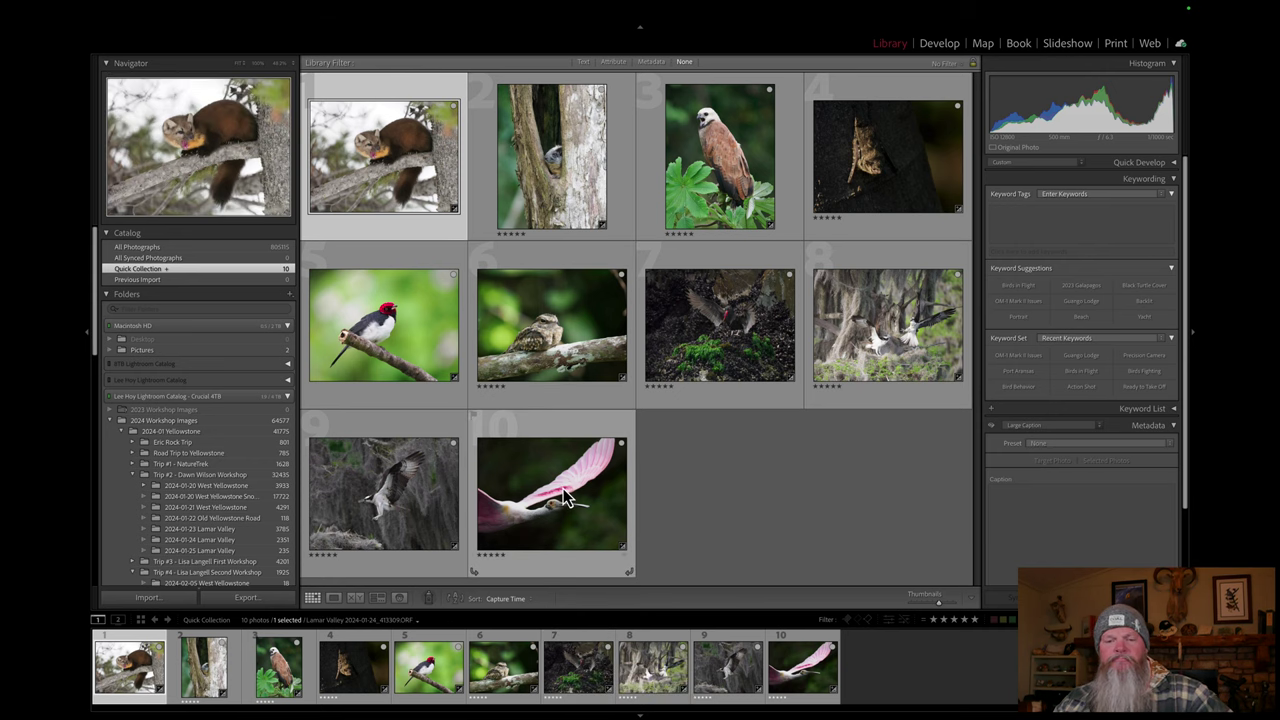
double_click(402, 494)
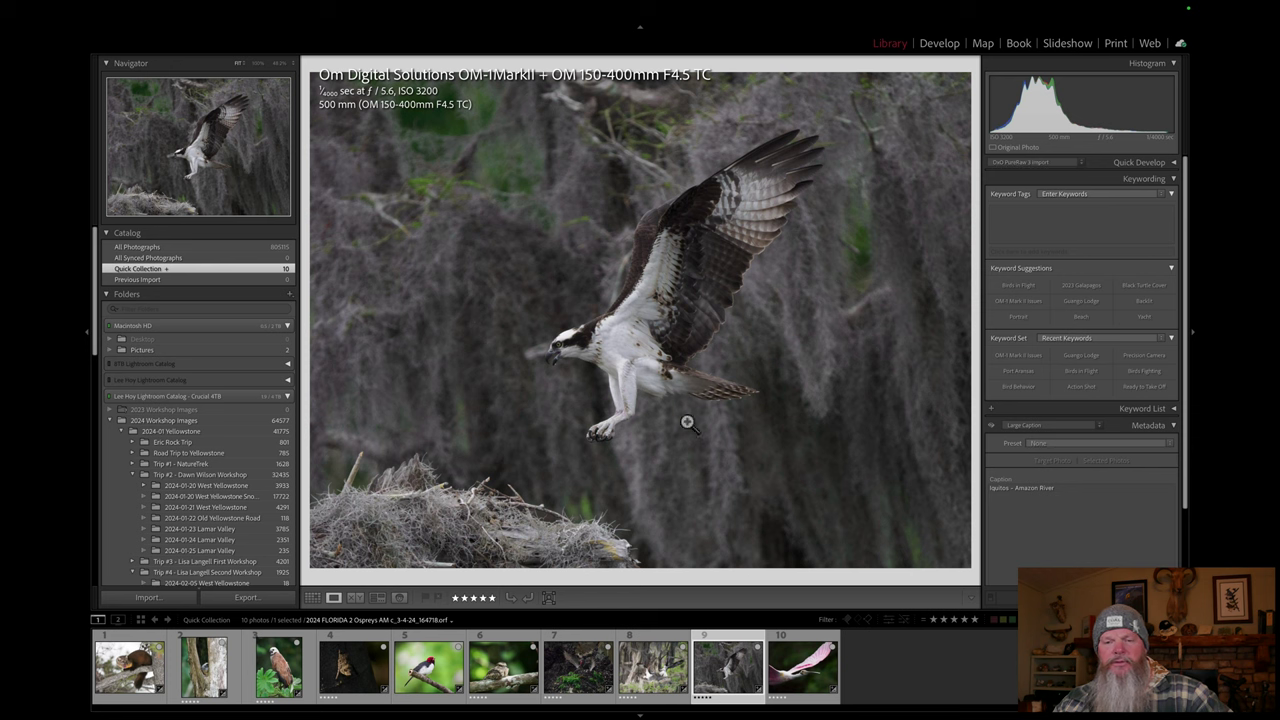
Step: Check the osprey and osprey nest photos at 100%, then open the nest photo in Develop
click(735, 463)
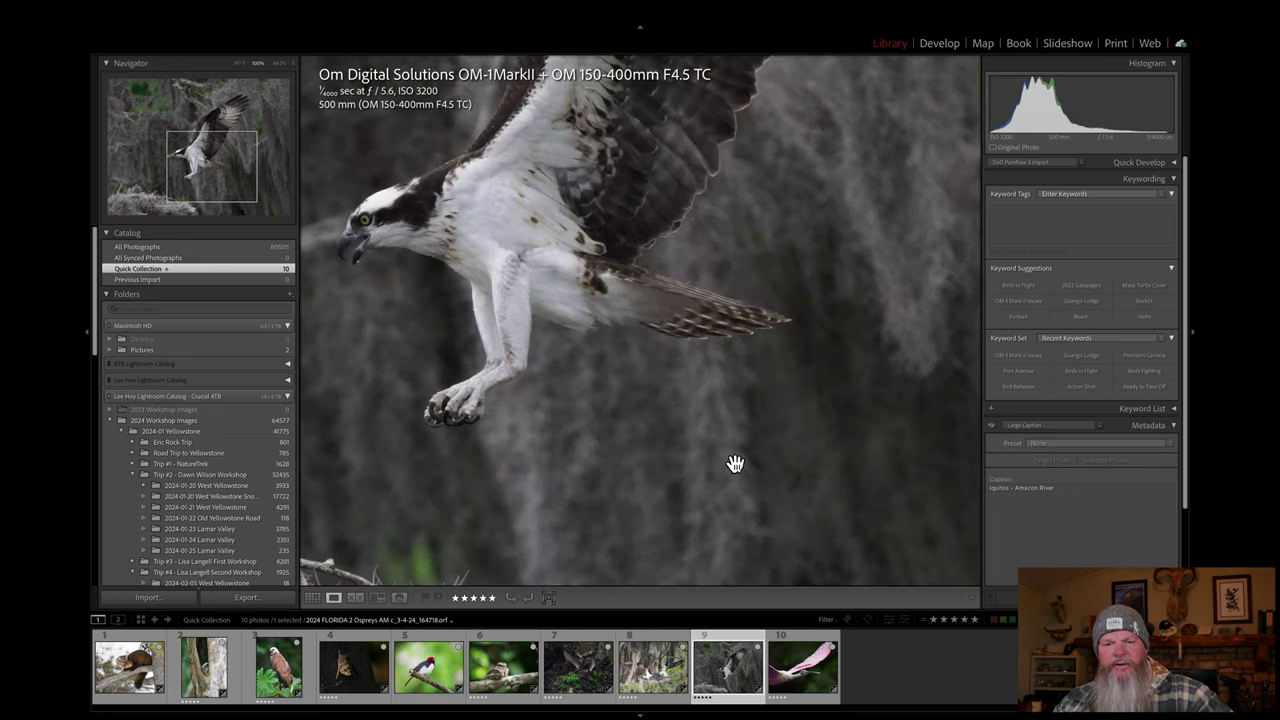
click(737, 464)
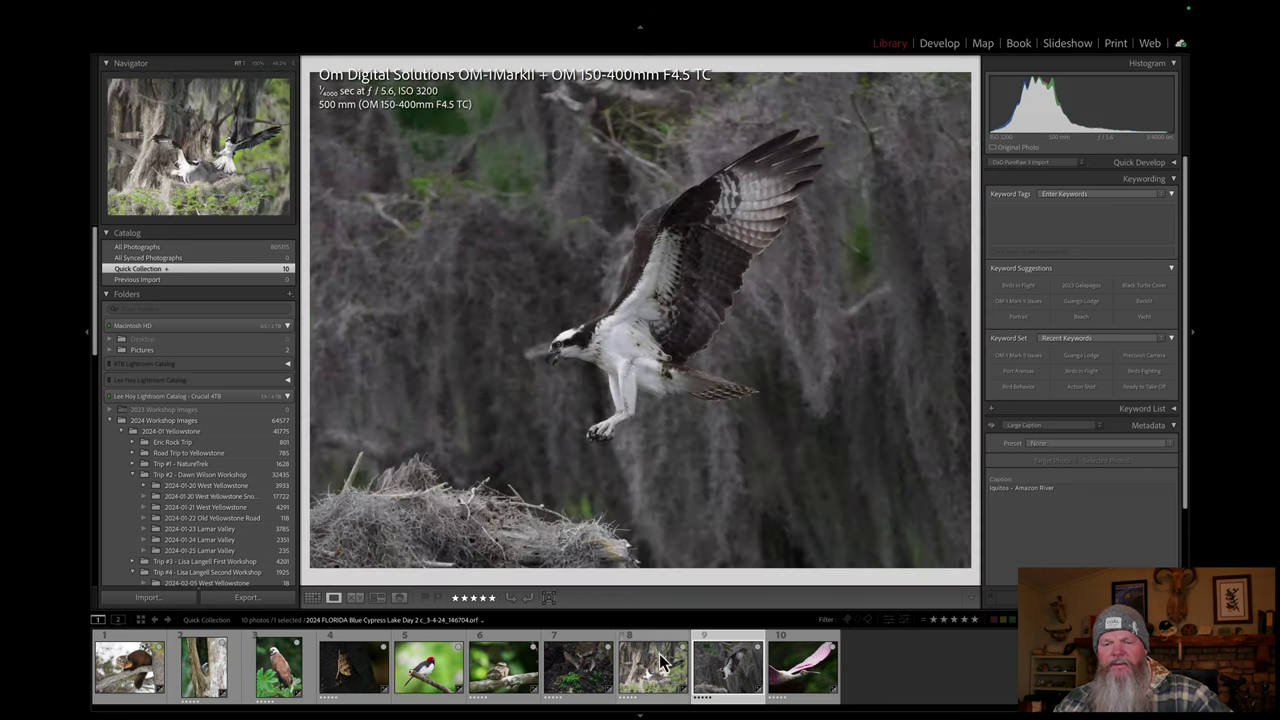
key(Left)
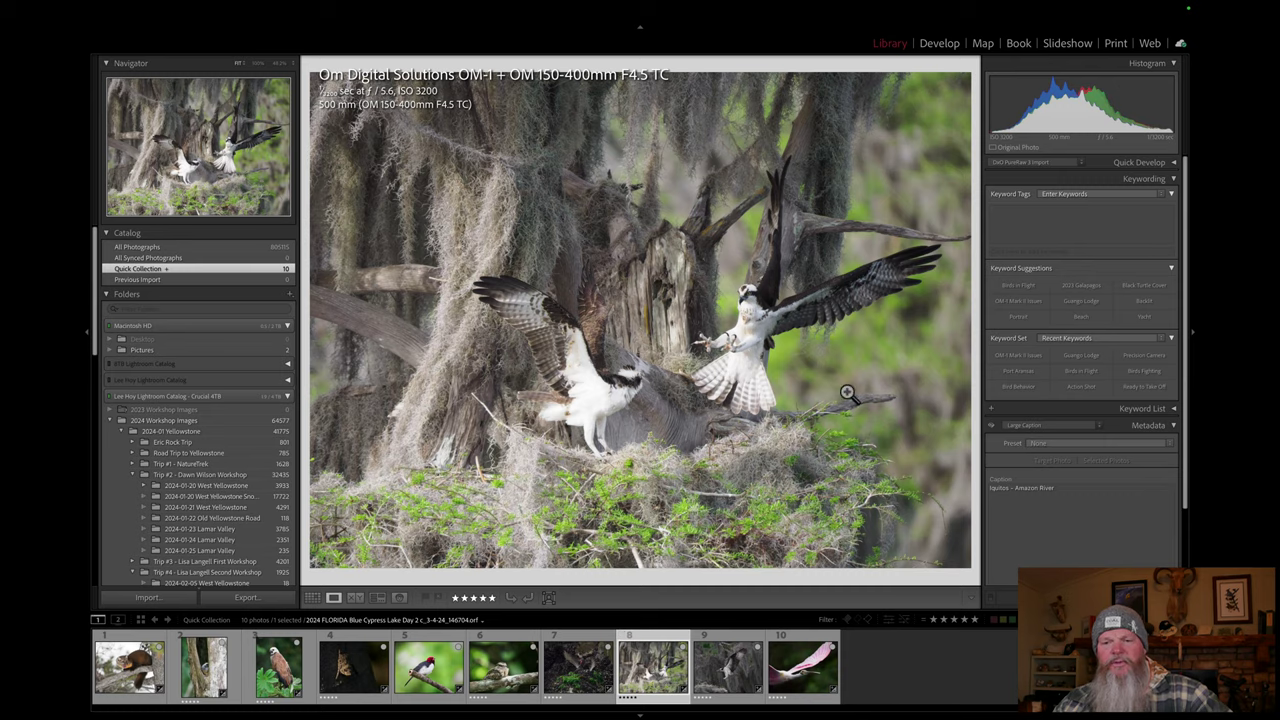
click(846, 392)
drag(854, 400, 785, 392)
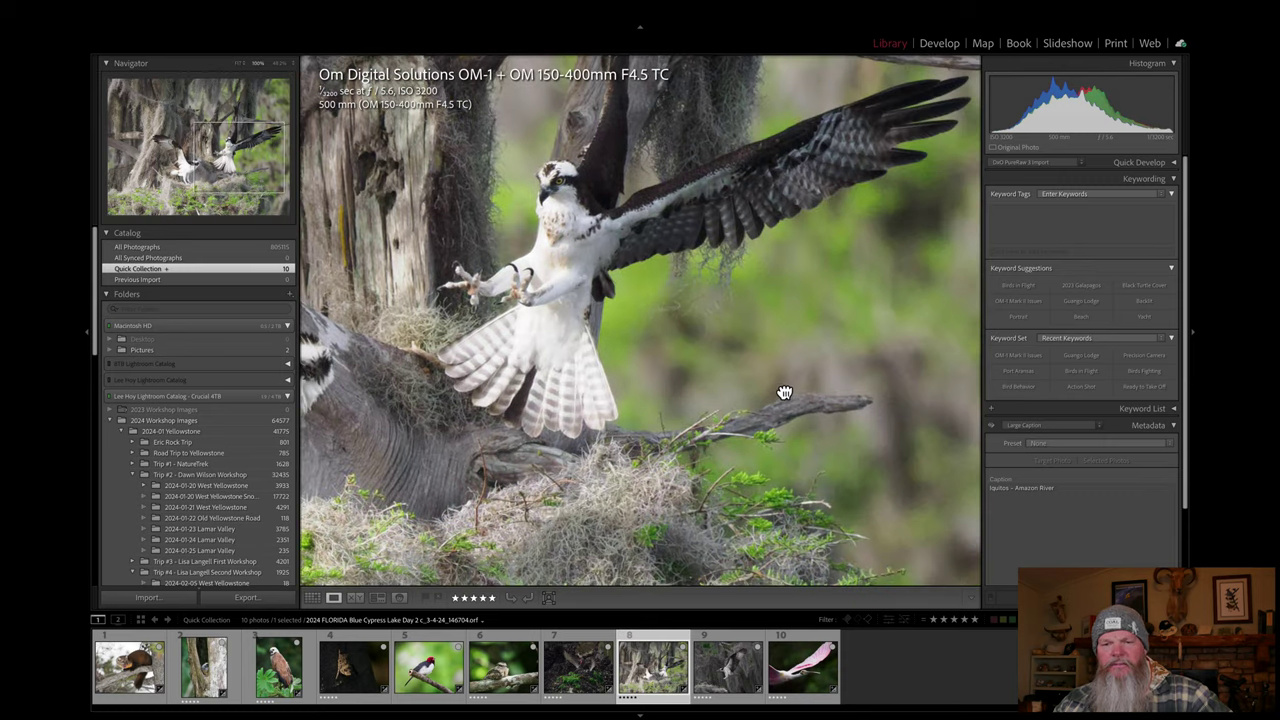
click(770, 365)
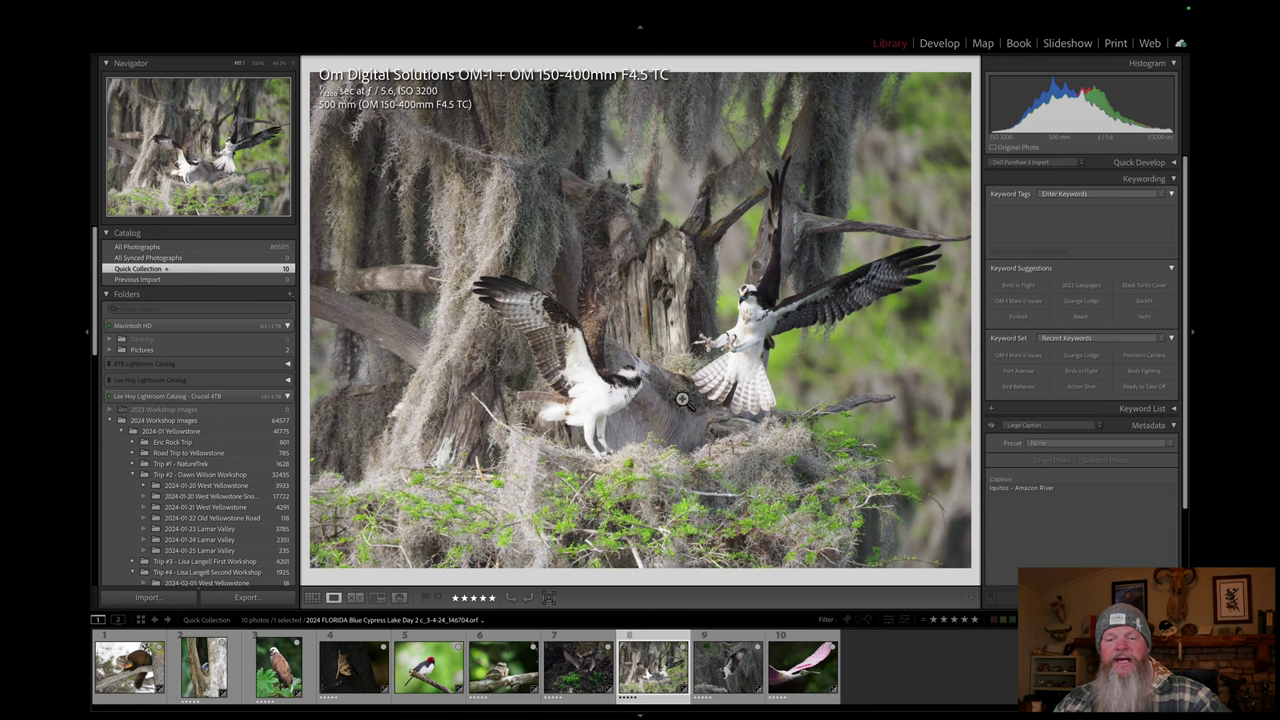
click(930, 45)
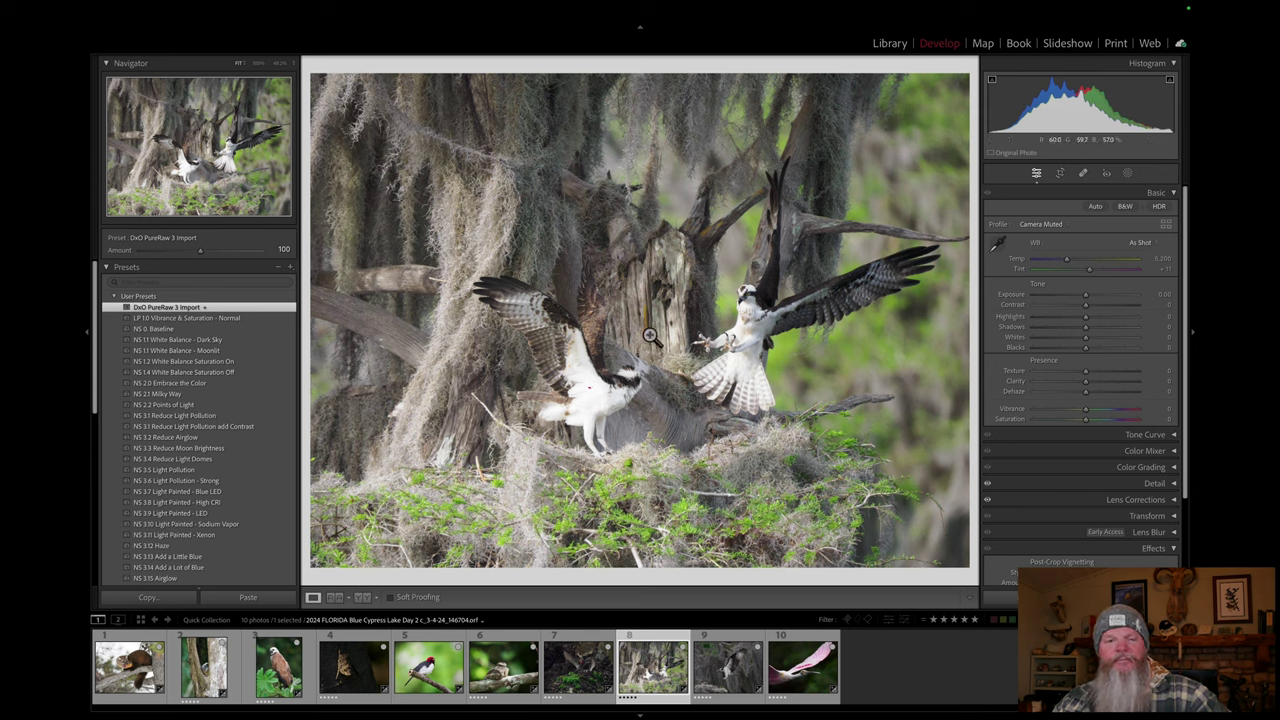
Step: Send the osprey nest RAW to DxO PureRAW 4 via Export > Process instantly, starting DeepPRIMEXD2 processing
right_click(820, 360)
mouse_move(865, 641)
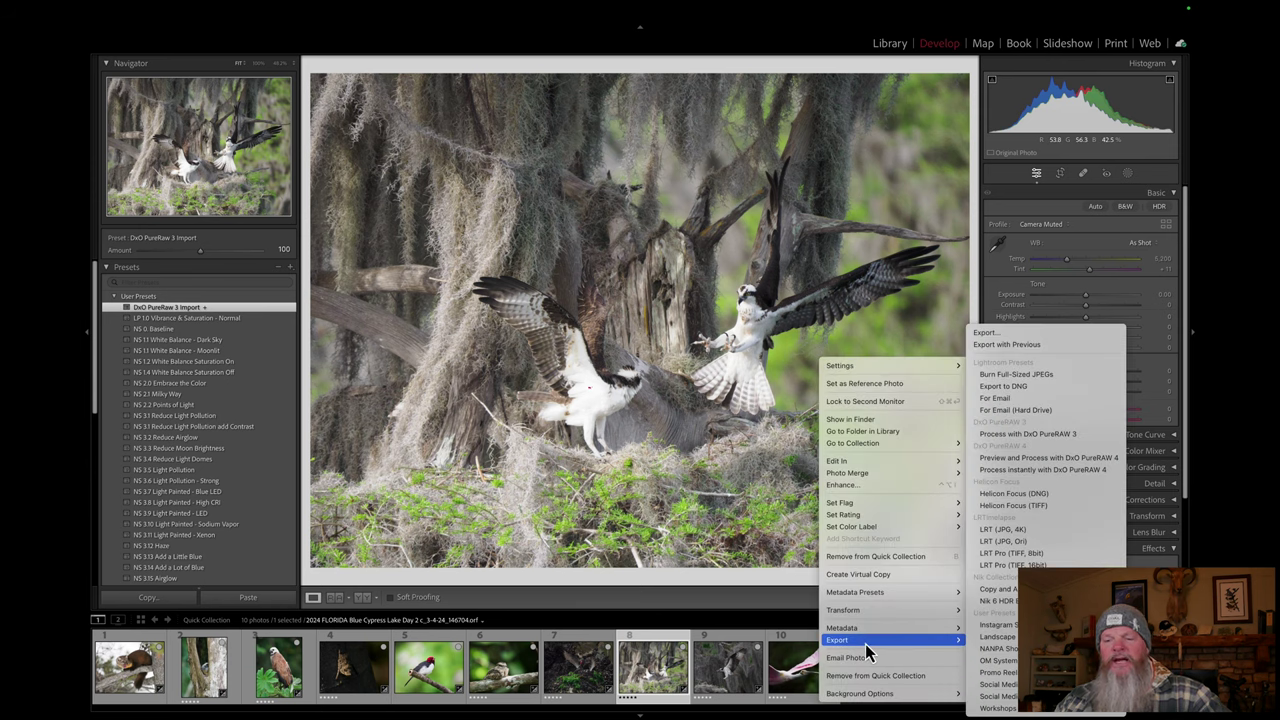
click(1054, 474)
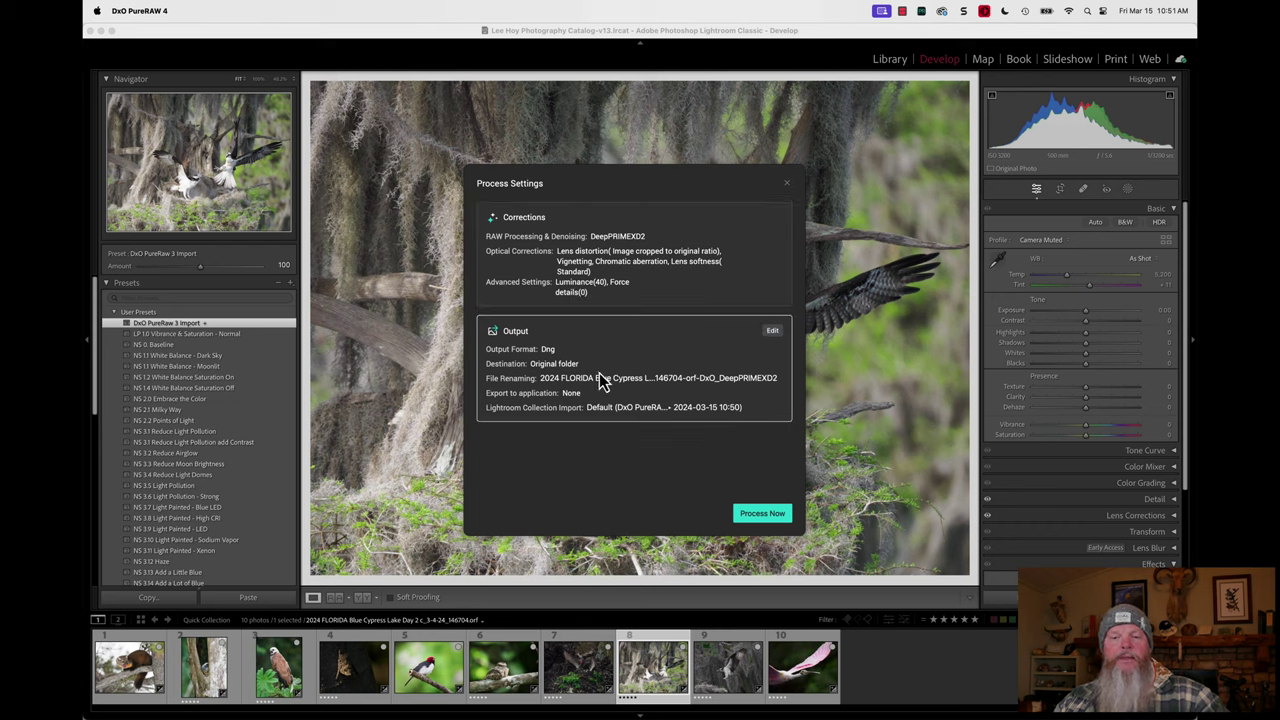
click(763, 514)
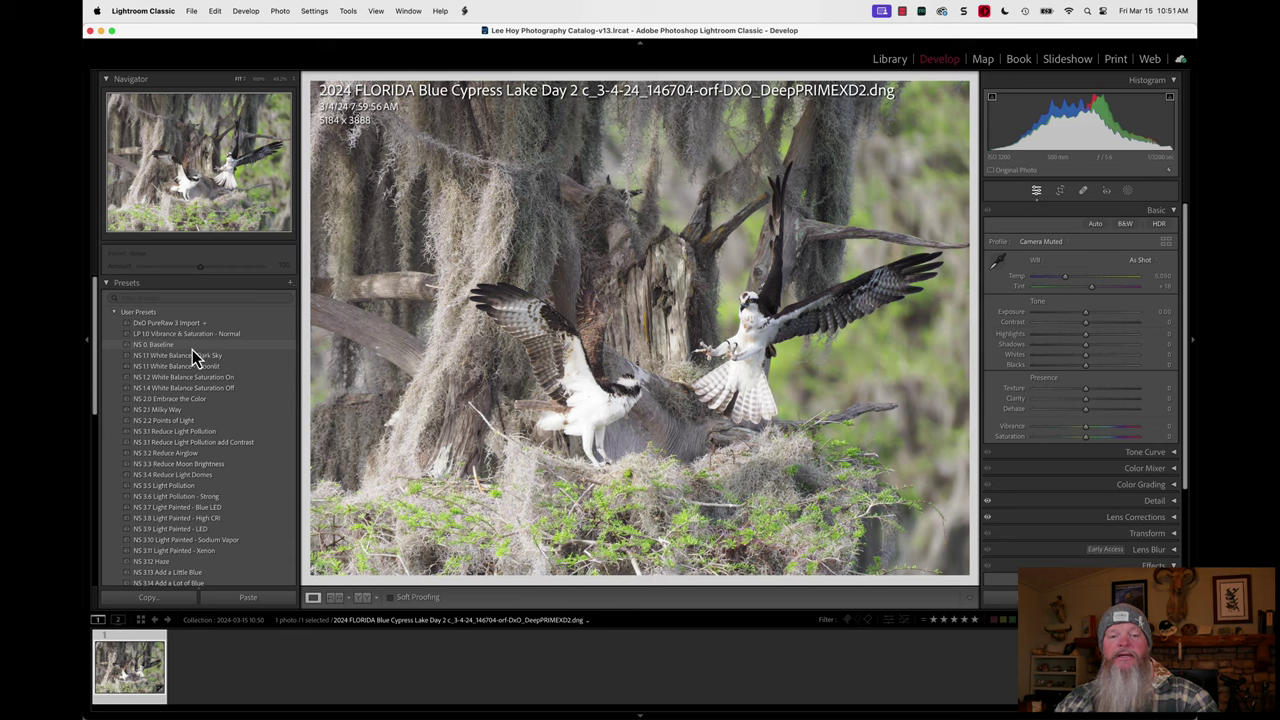
Step: In Library, open the Day 2 - Blue Cypress Lake Ospreys folder, add ORF 2672 to the selection, and hide panels
click(890, 59)
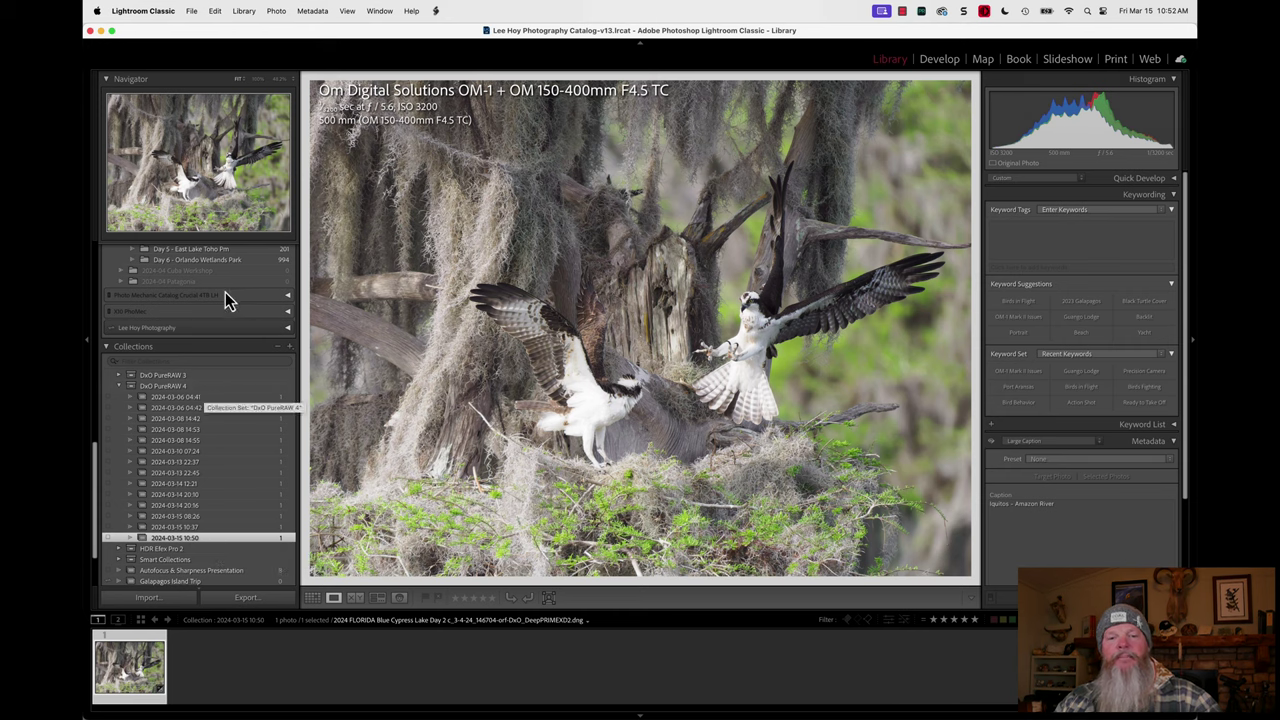
scroll(225, 295, up, 2)
scroll(227, 293, up, 5)
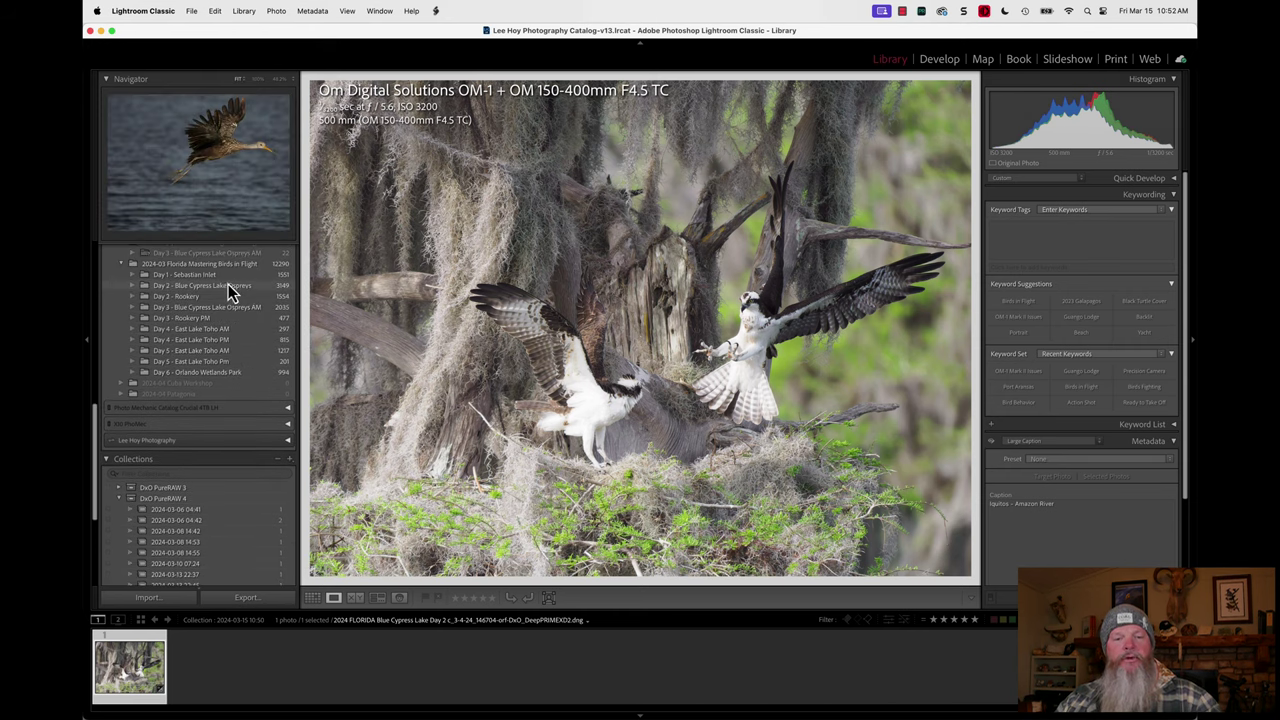
click(227, 287)
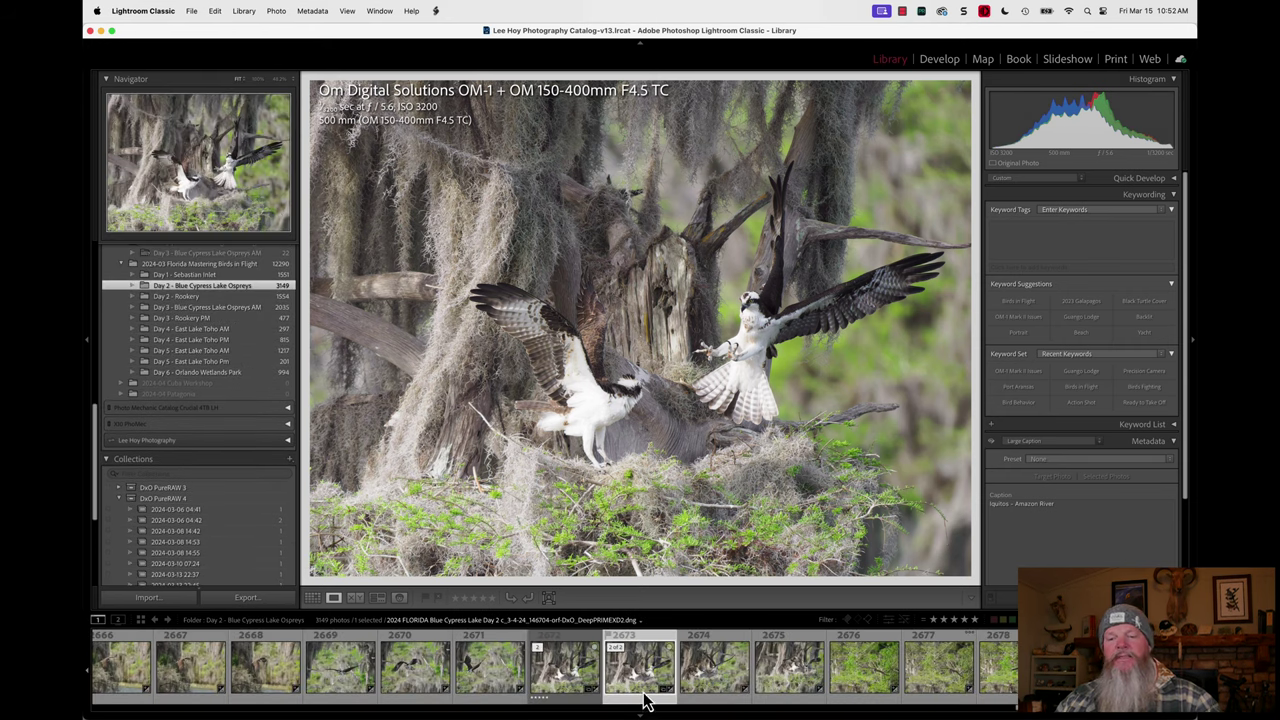
super+click(565, 672)
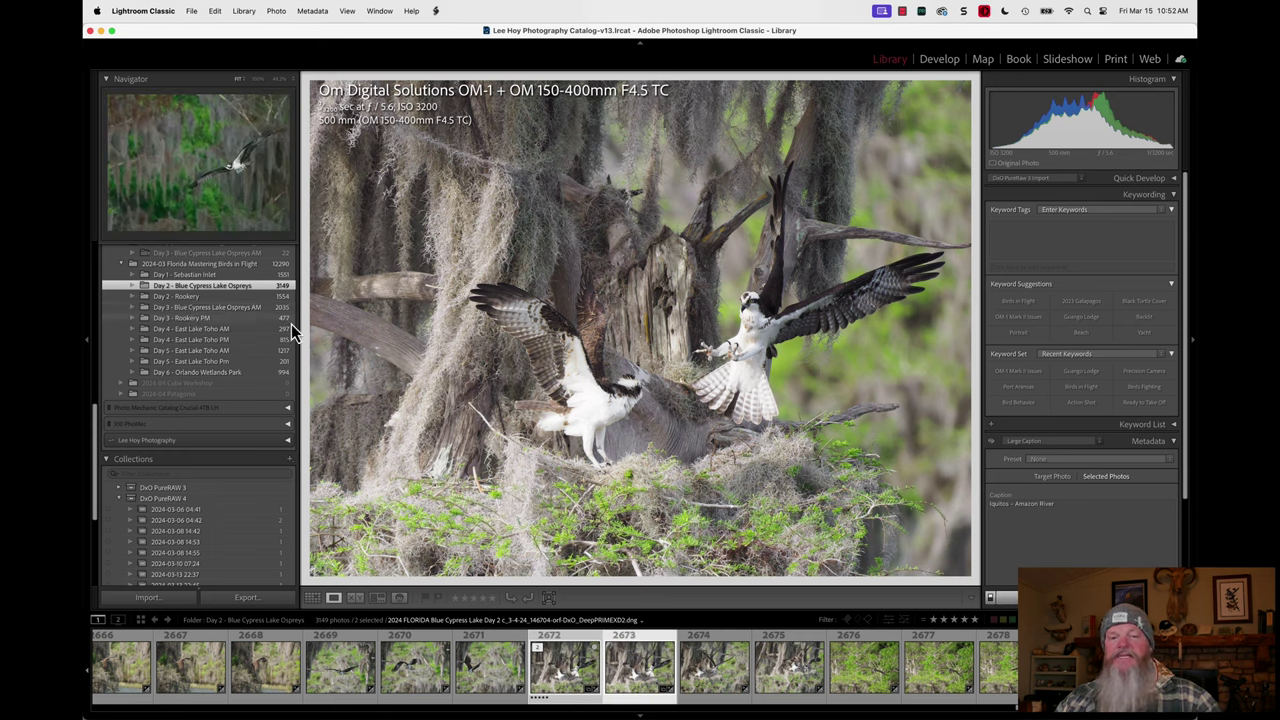
key(Tab)
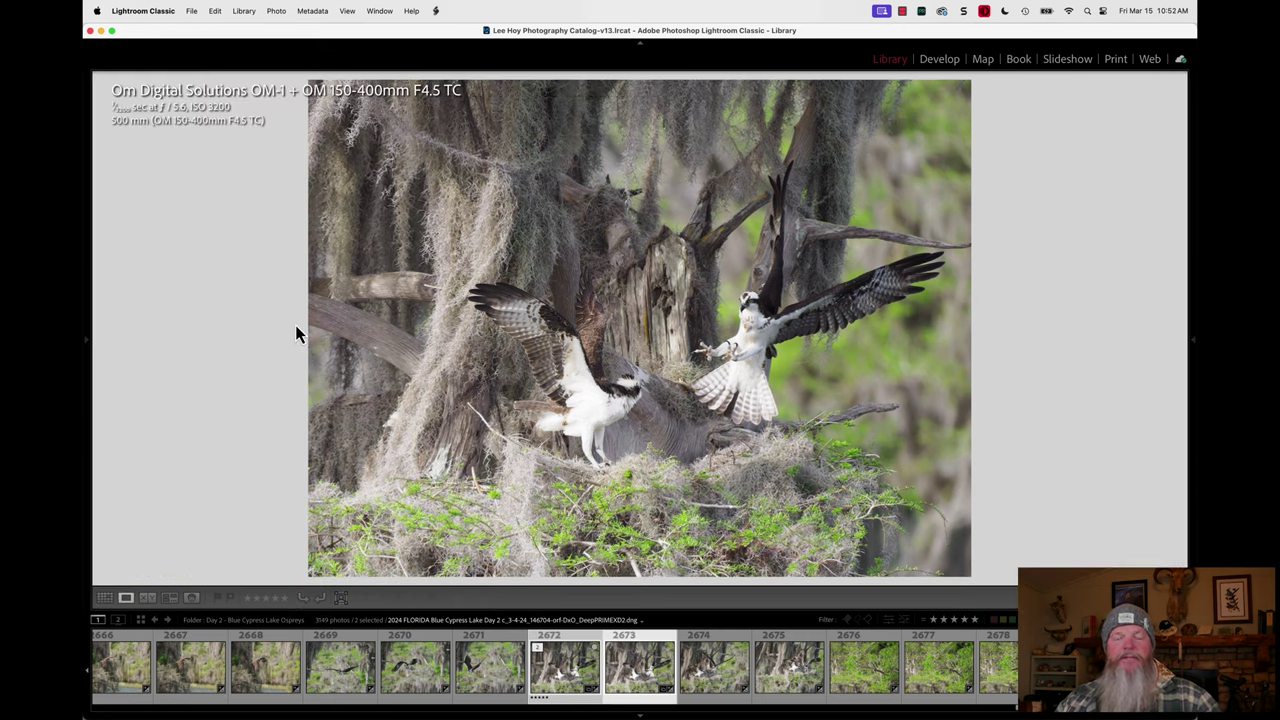
Step: Put ORF and DNG side by side, zooming to 100% then about 153% on the osprey's head
click(149, 598)
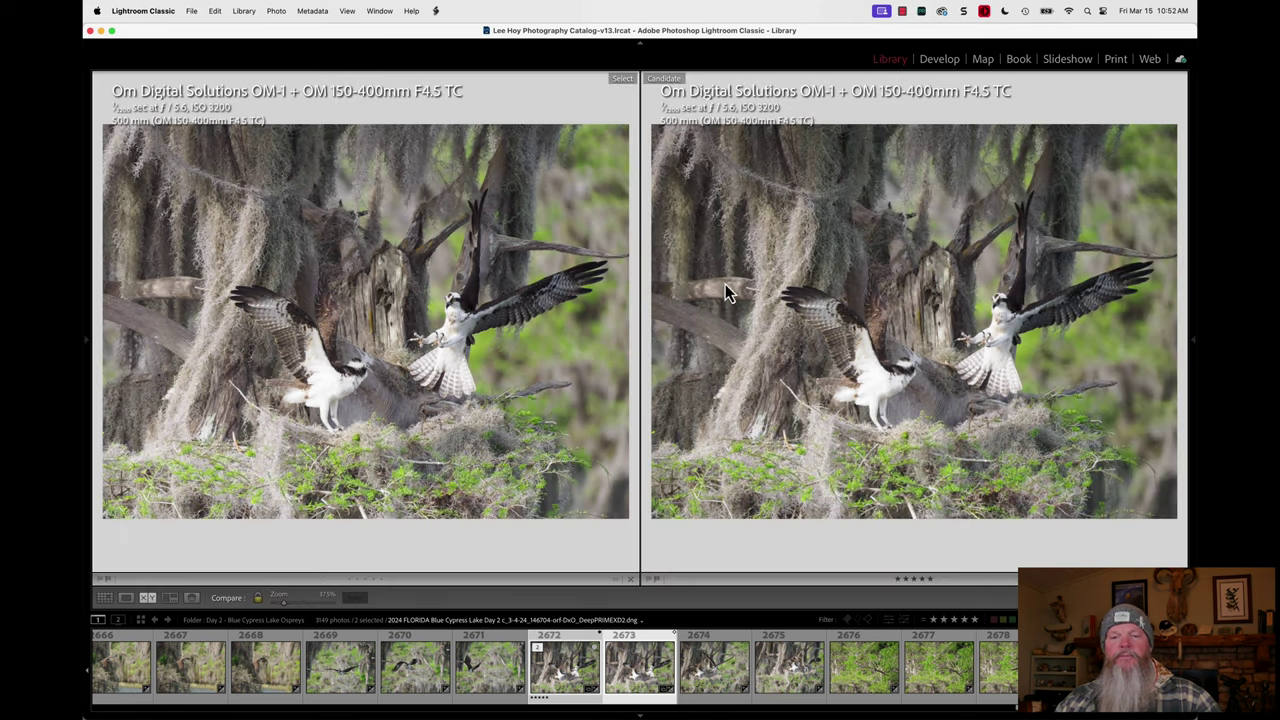
click(574, 350)
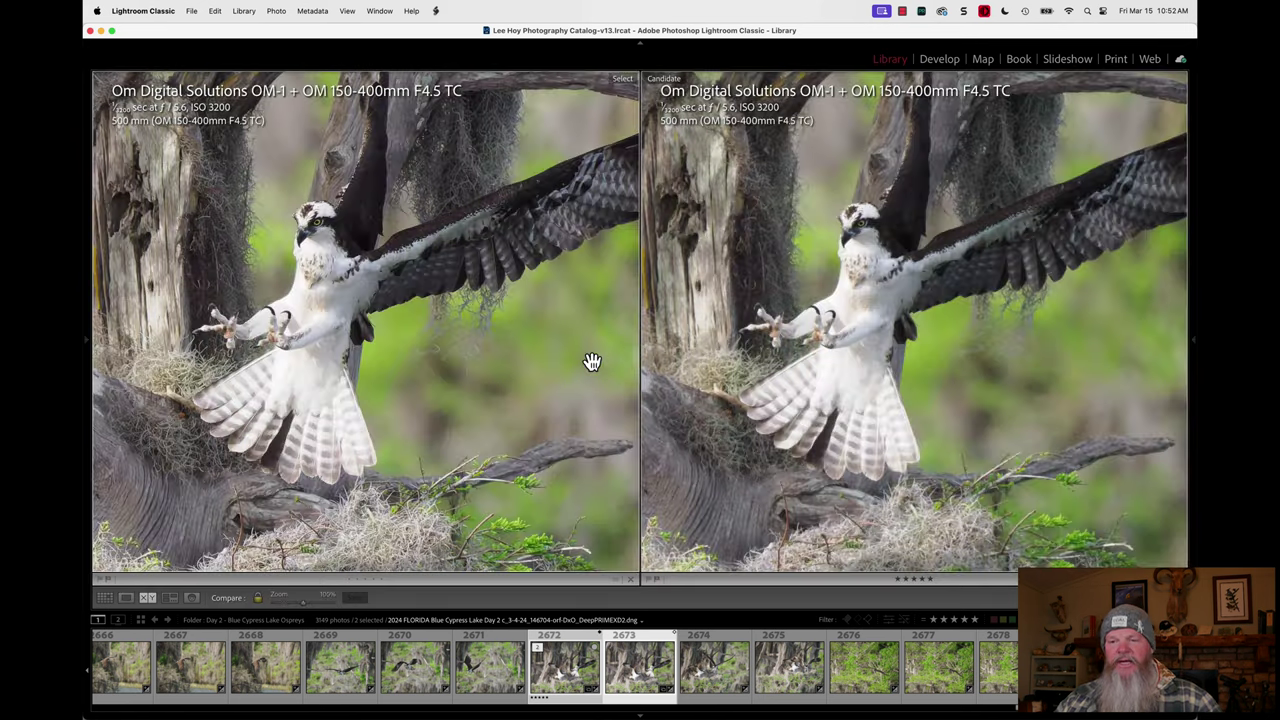
drag(591, 360, 575, 330)
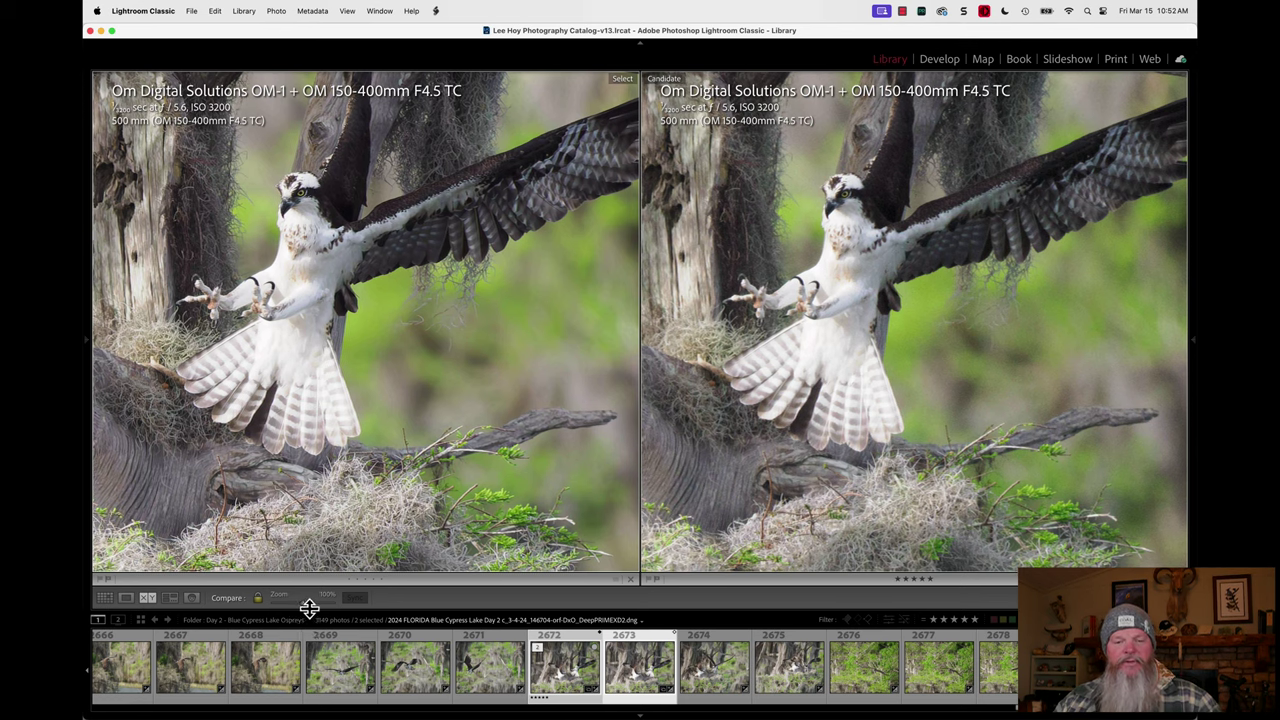
drag(306, 613, 310, 612)
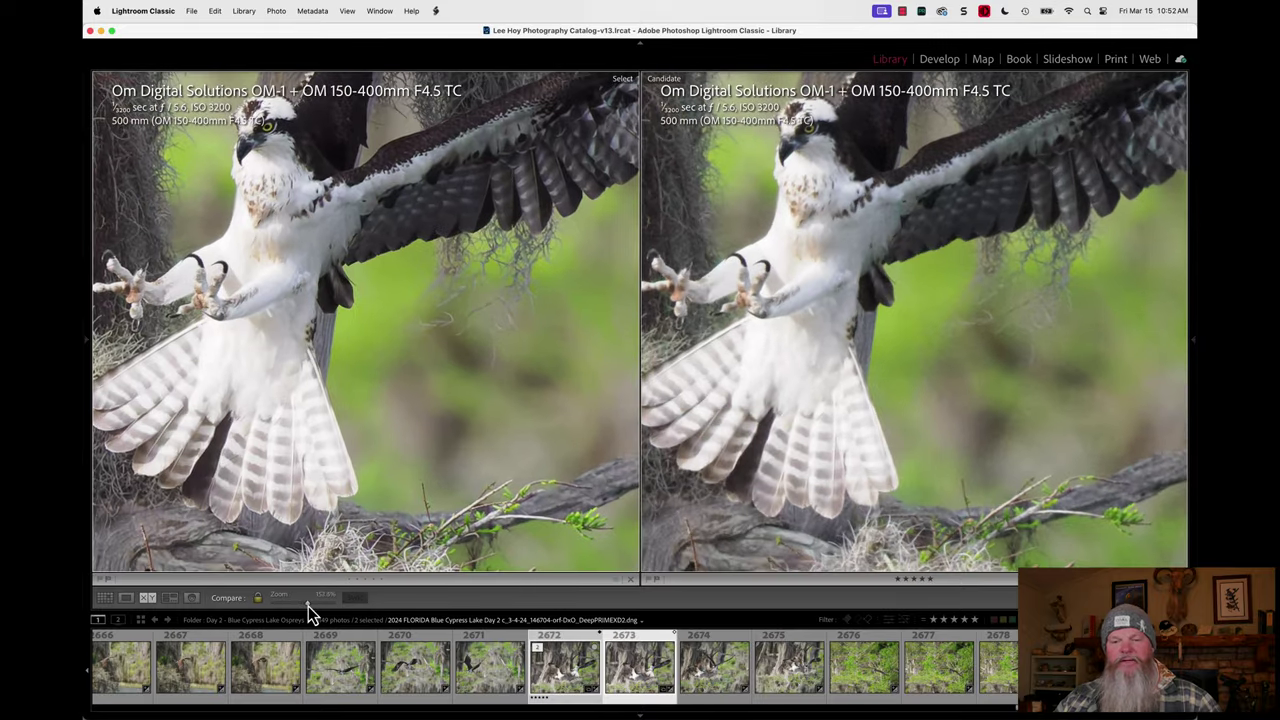
drag(745, 330, 767, 418)
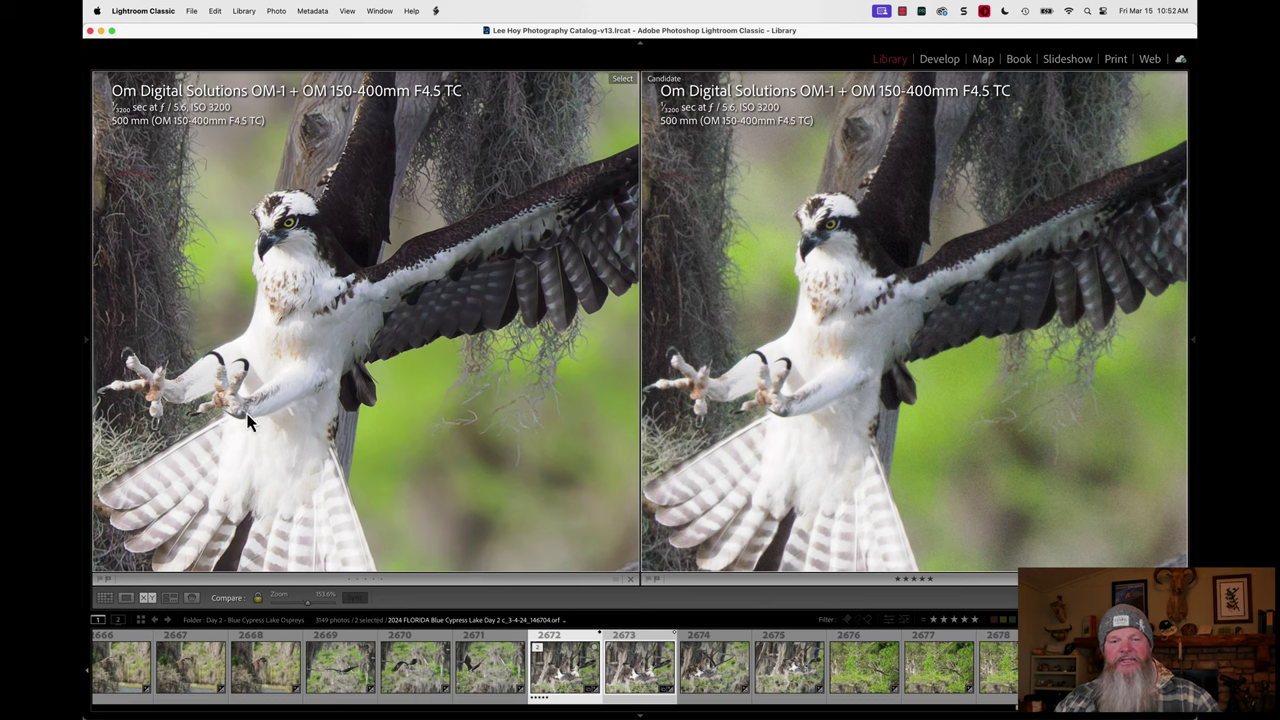
Step: Pan both photos across the tail, nest, raised wing and mossy branch, then zoom back to fit
drag(290, 455, 331, 306)
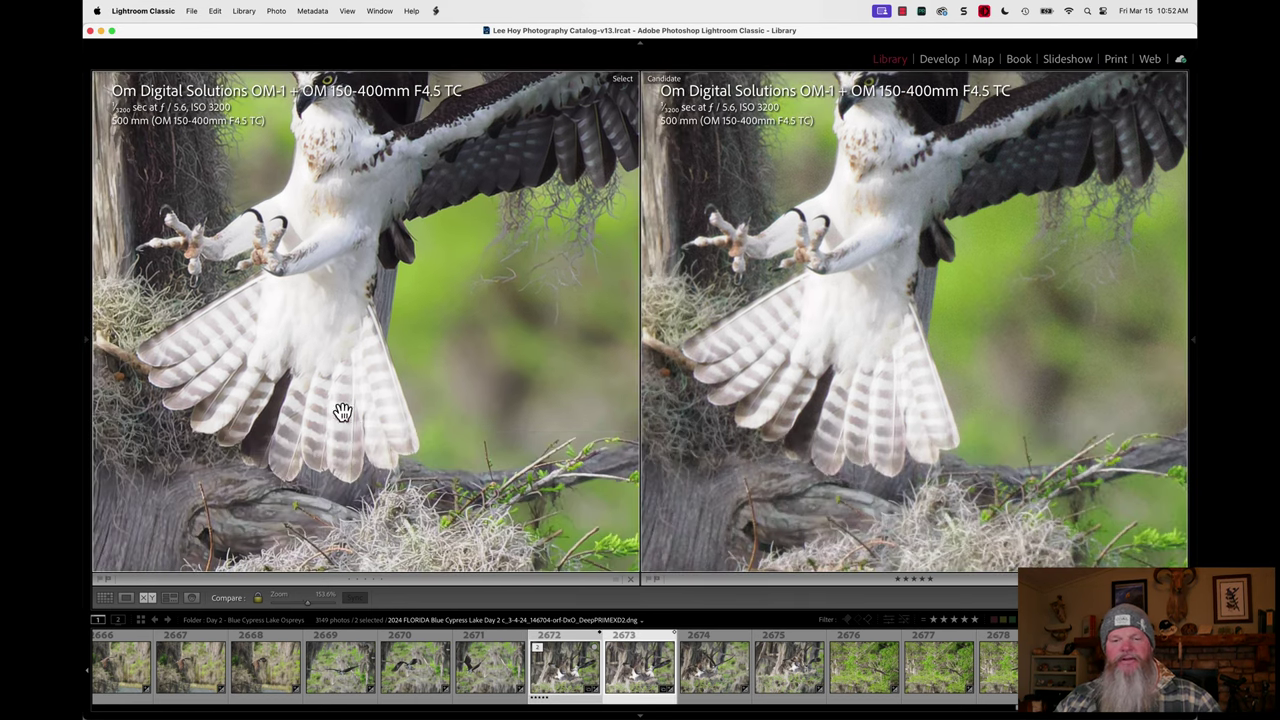
drag(449, 509, 478, 234)
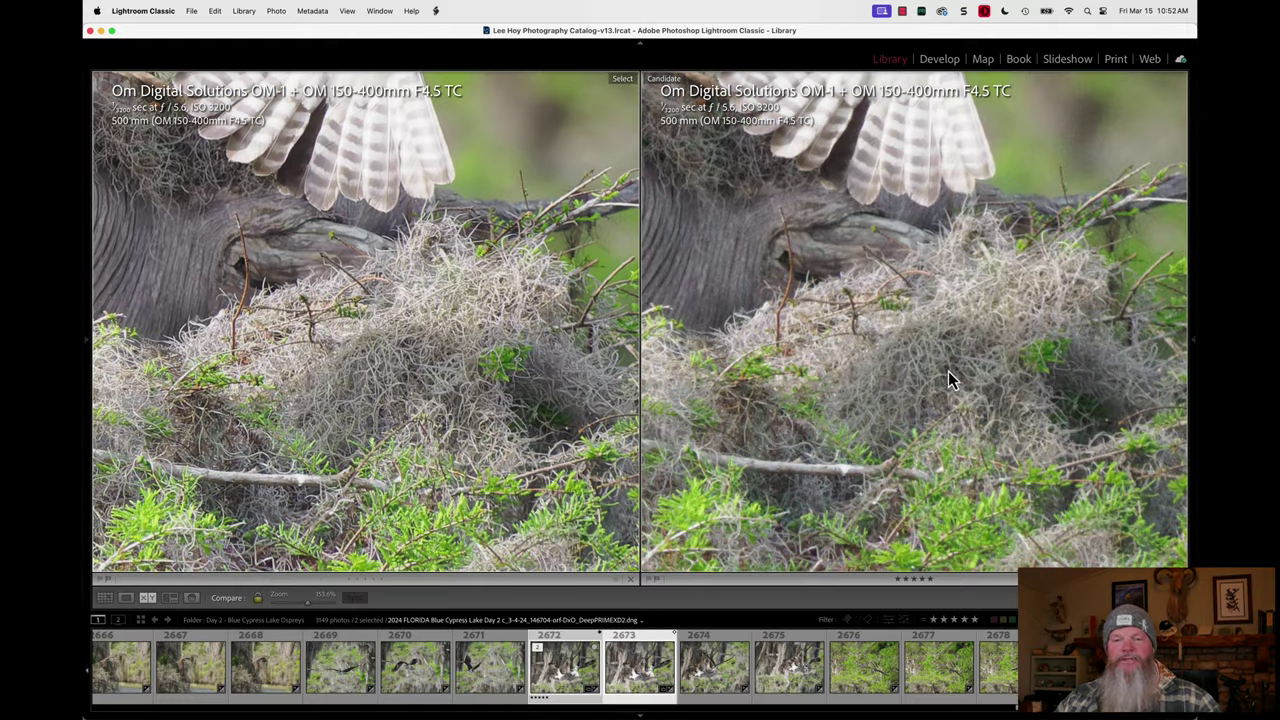
drag(529, 177, 373, 397)
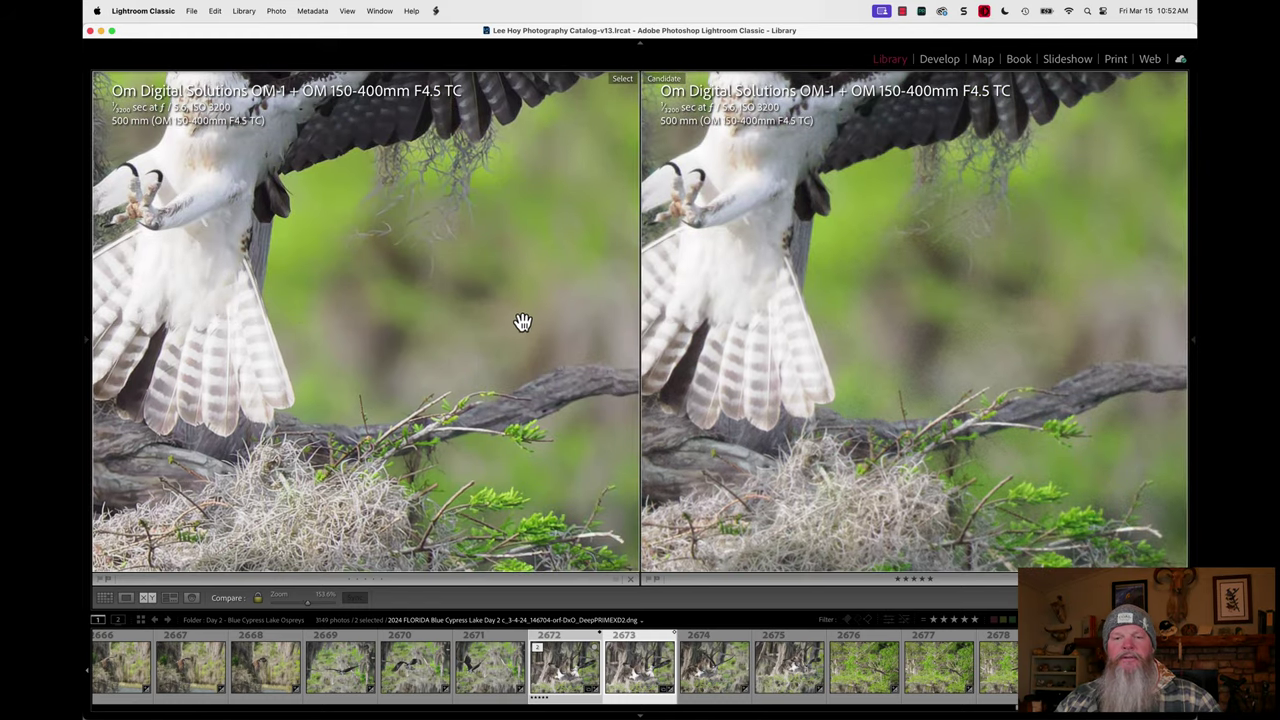
drag(523, 322, 511, 571)
drag(526, 171, 363, 383)
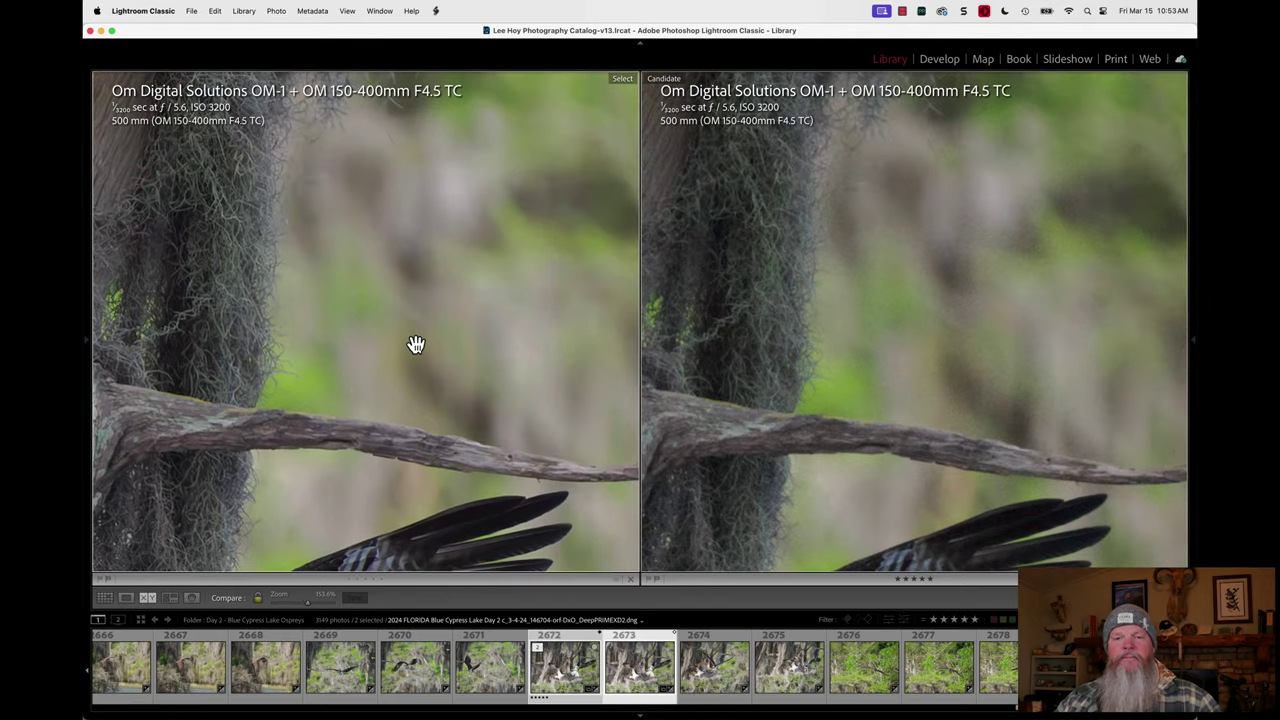
click(416, 344)
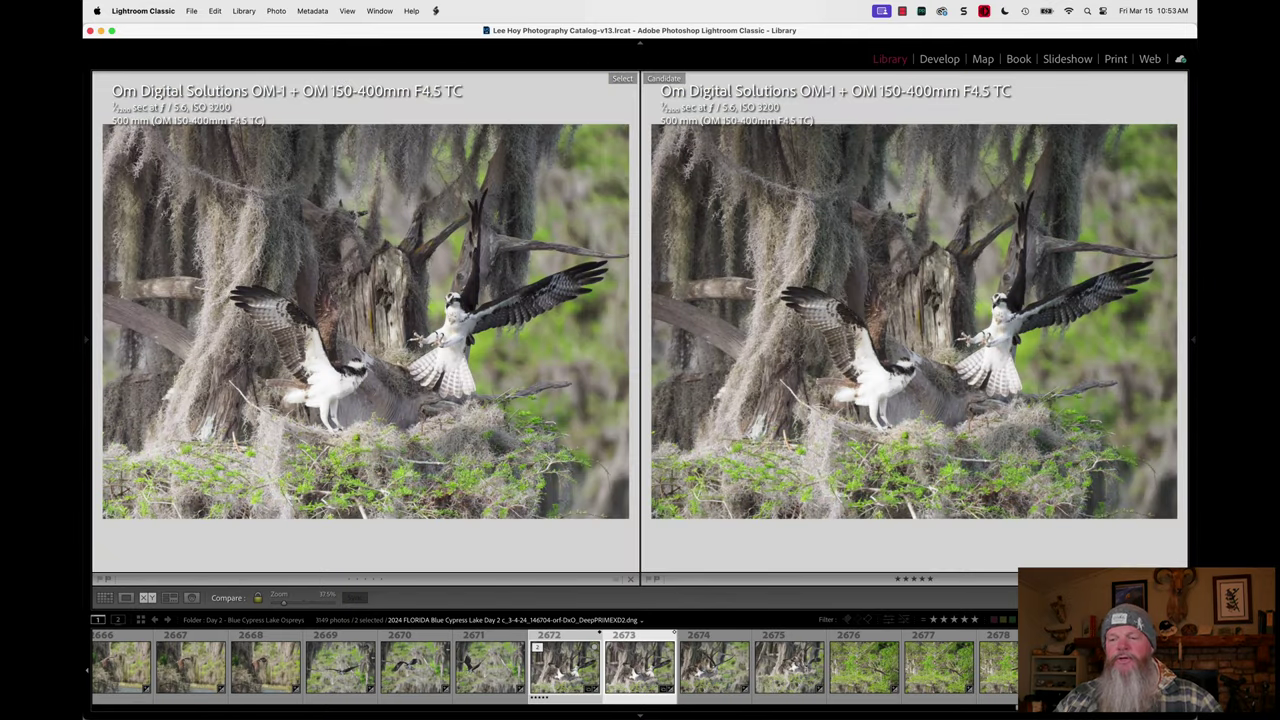
double_click(665, 480)
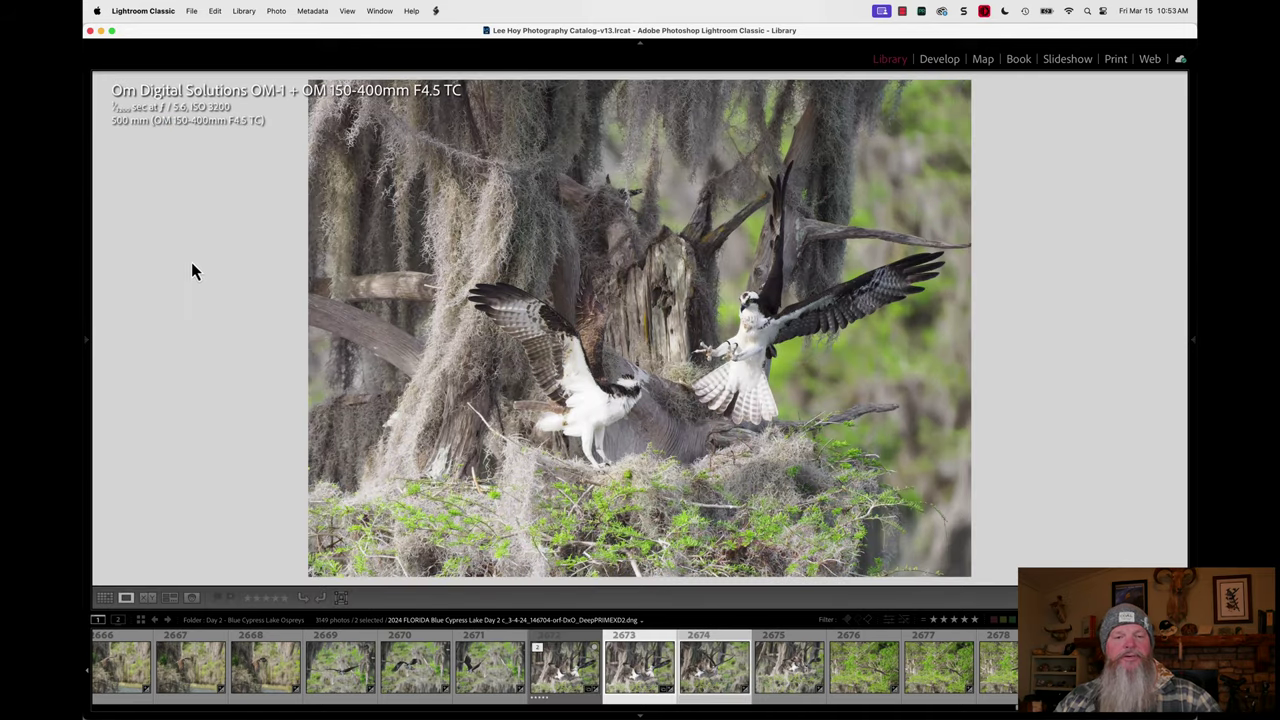
key(Tab)
scroll(238, 290, up, 10)
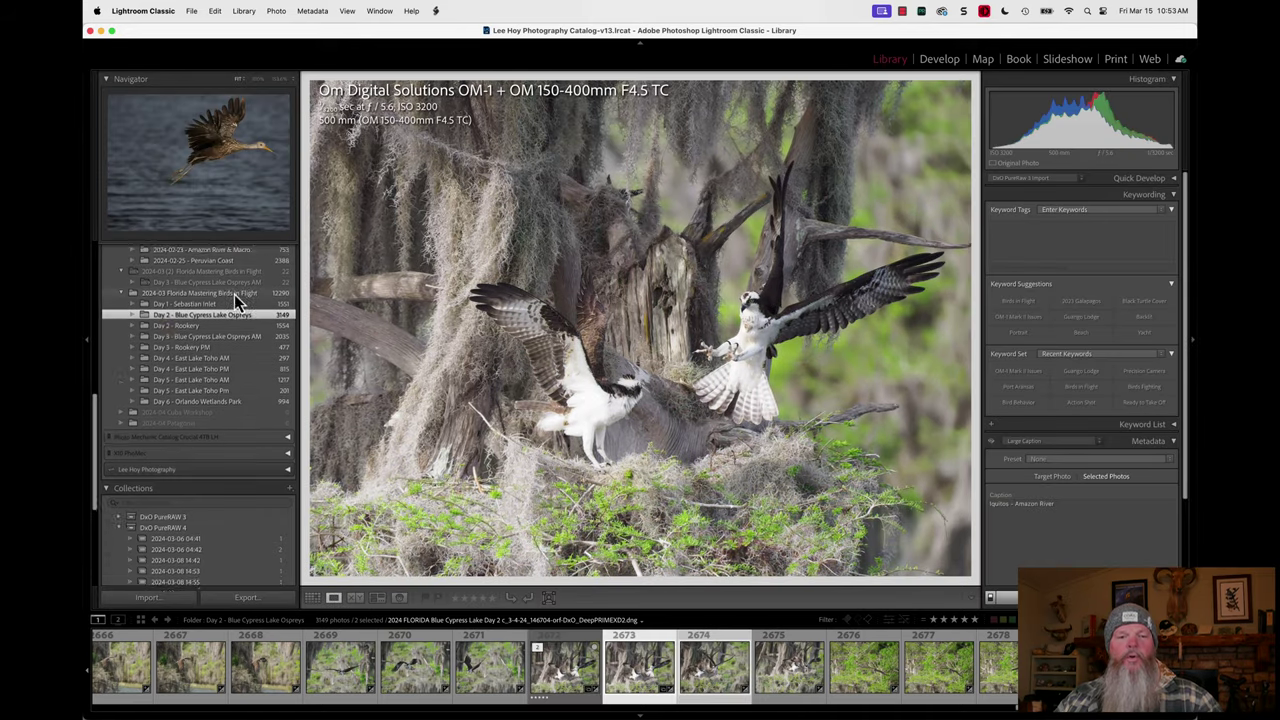
scroll(223, 329, up, 5)
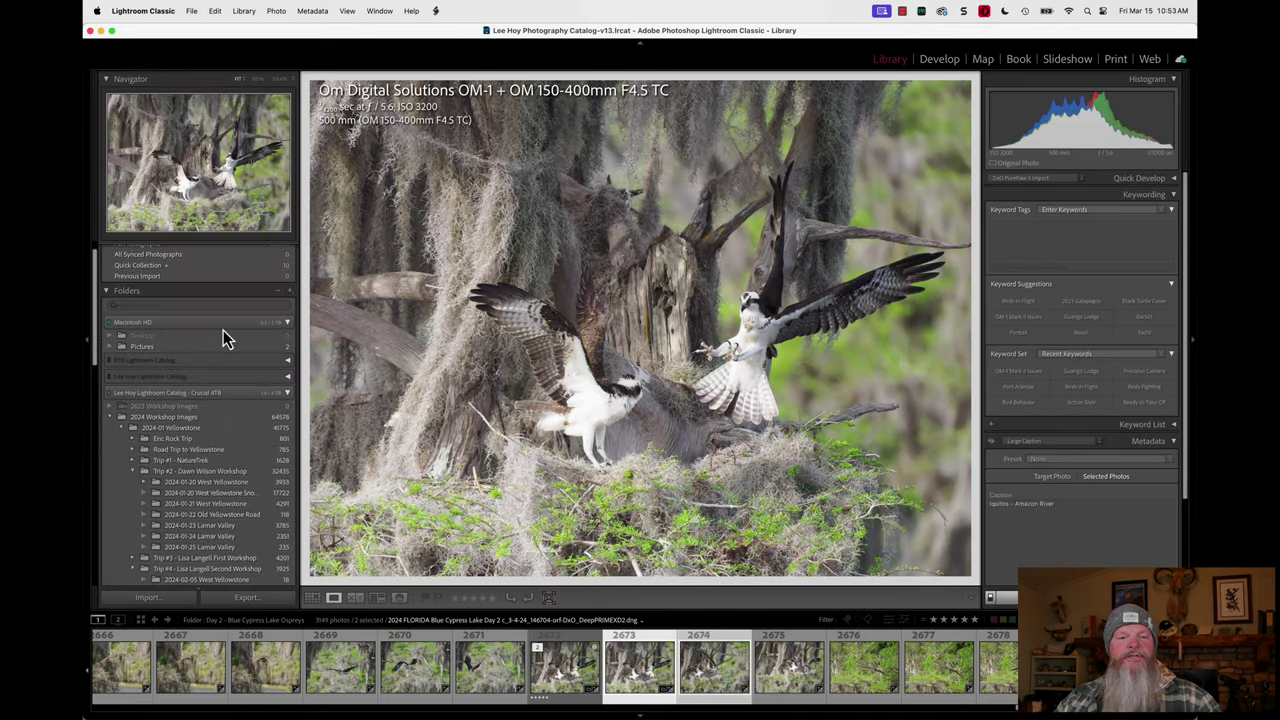
click(204, 286)
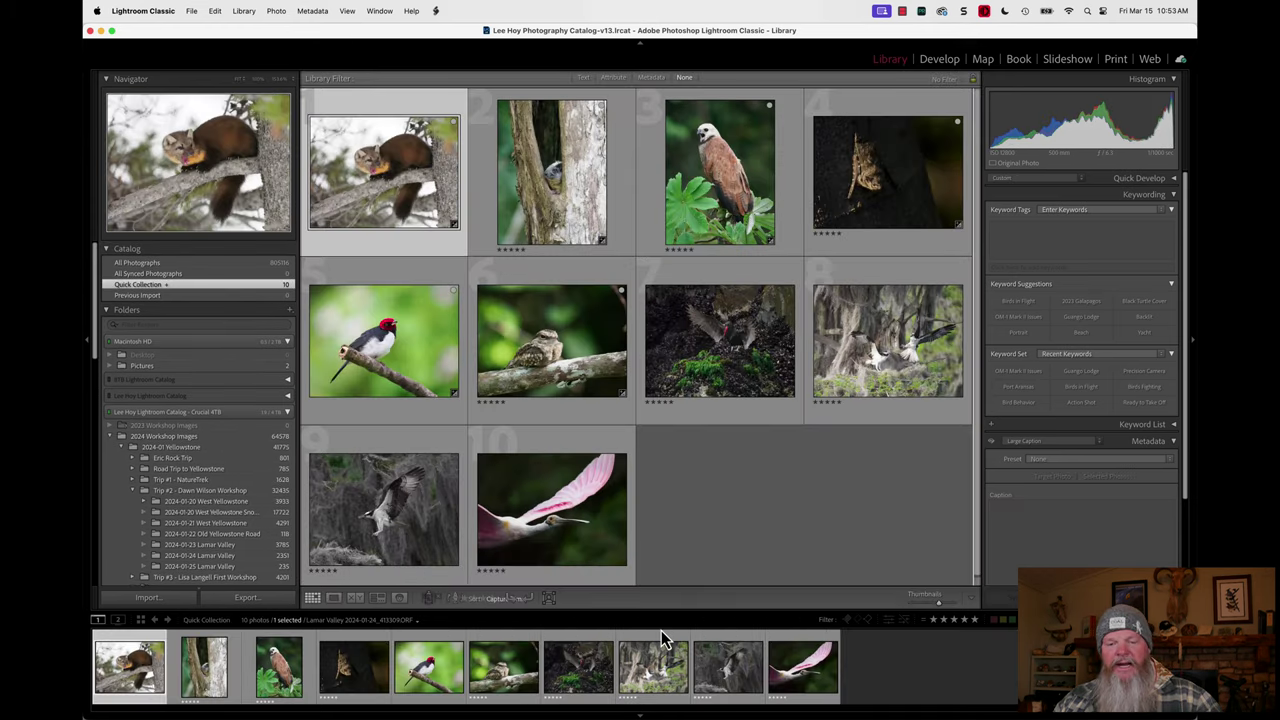
double_click(433, 680)
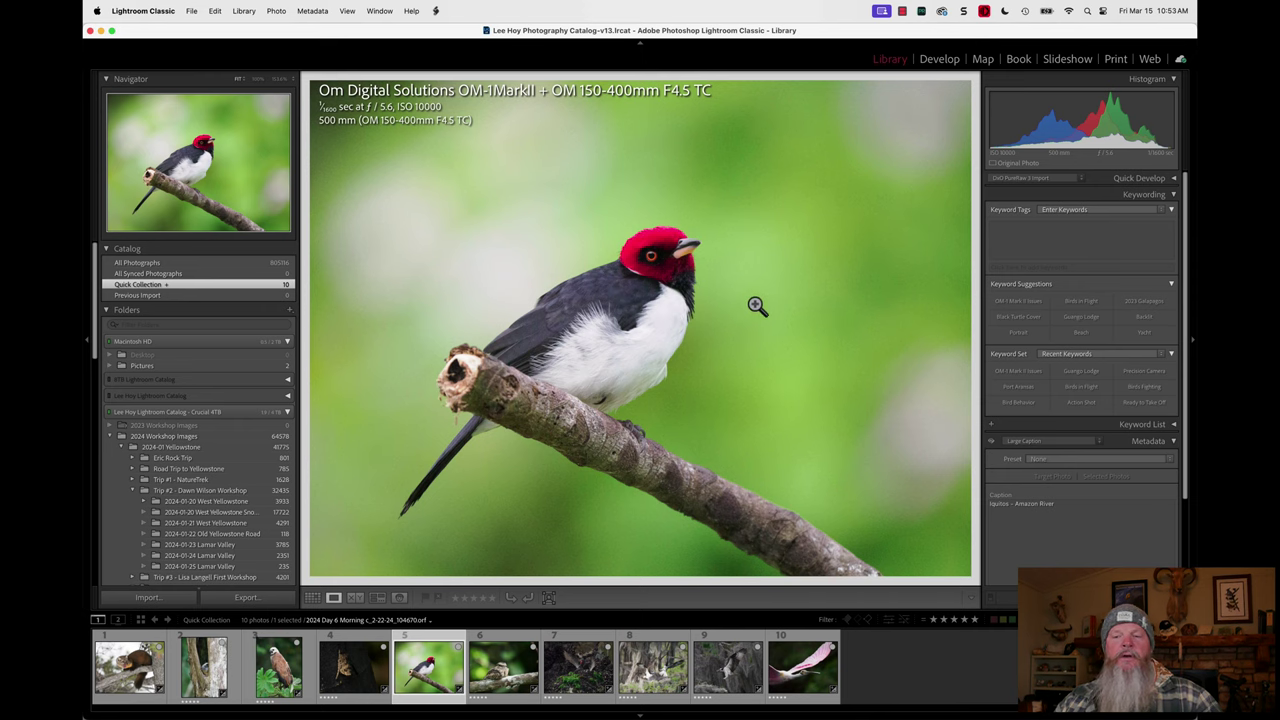
click(489, 261)
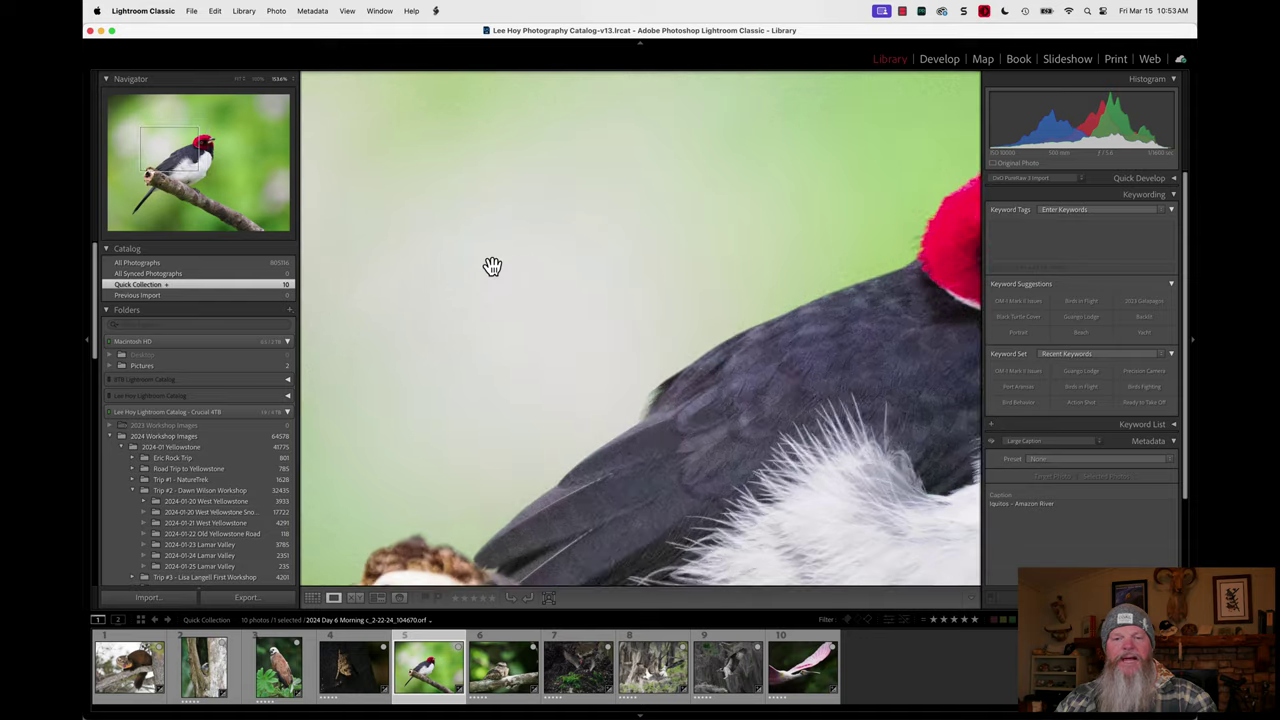
drag(766, 263, 367, 414)
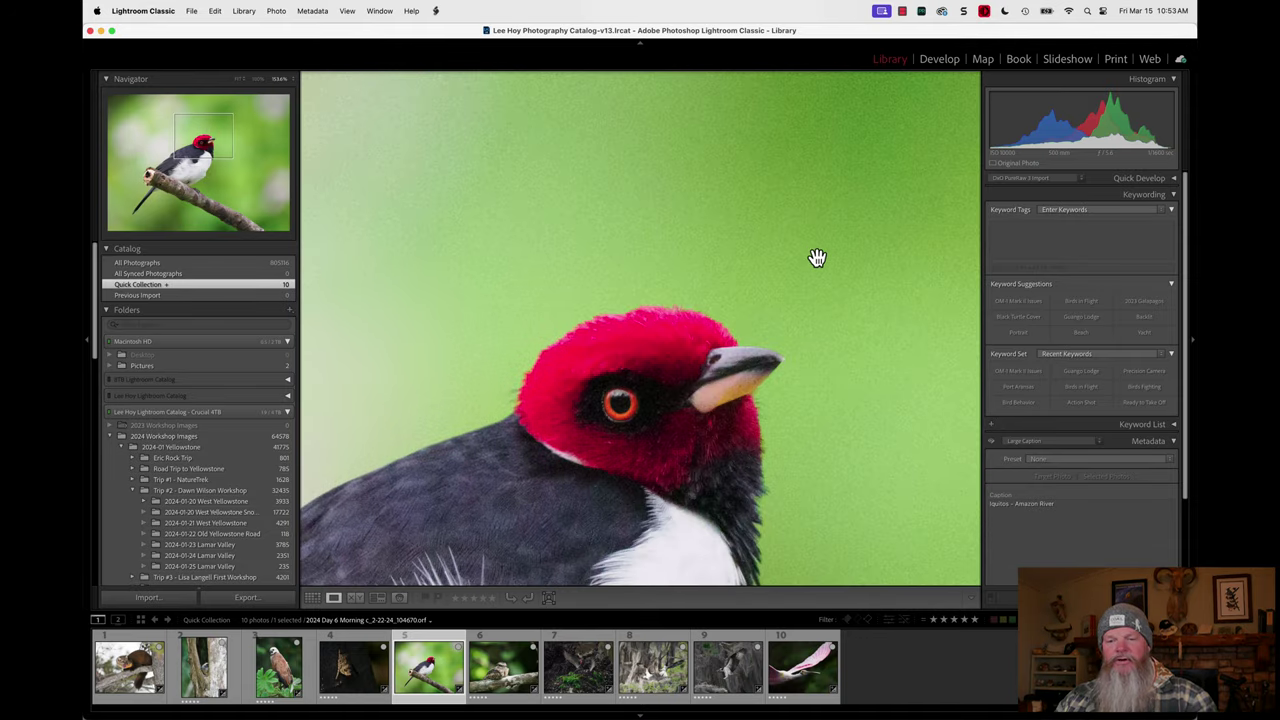
drag(730, 430, 798, 247)
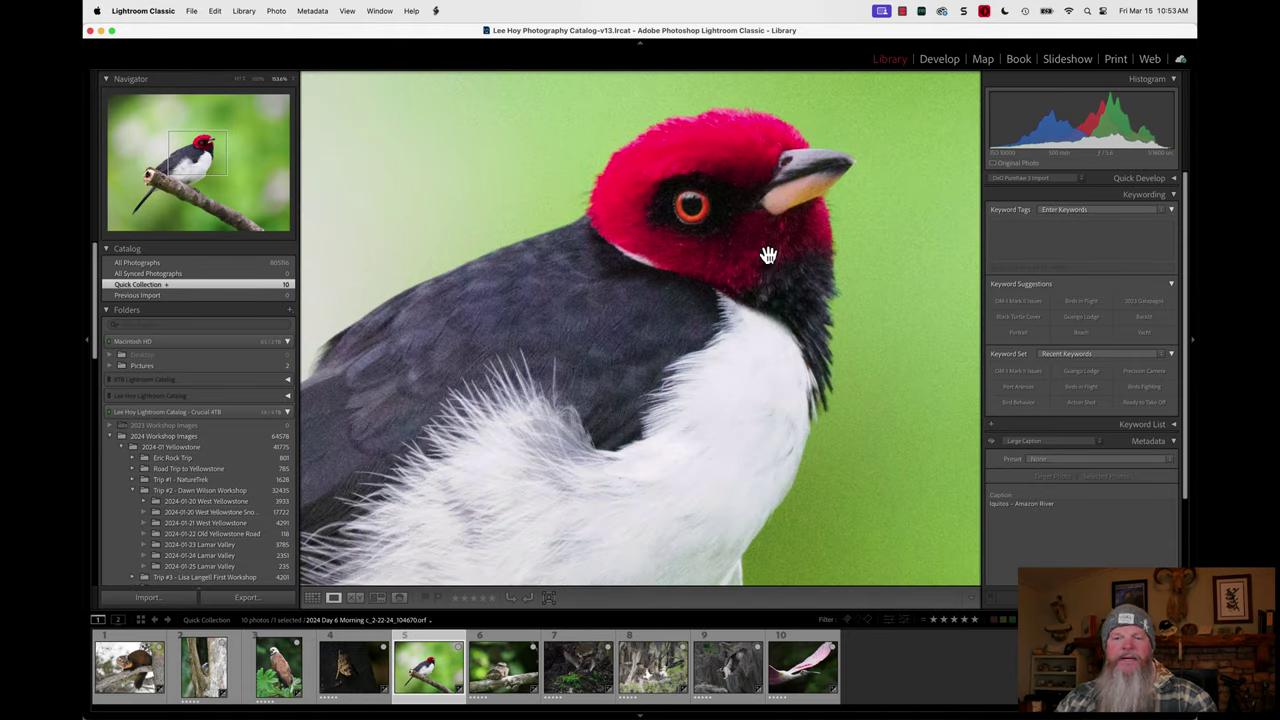
click(755, 236)
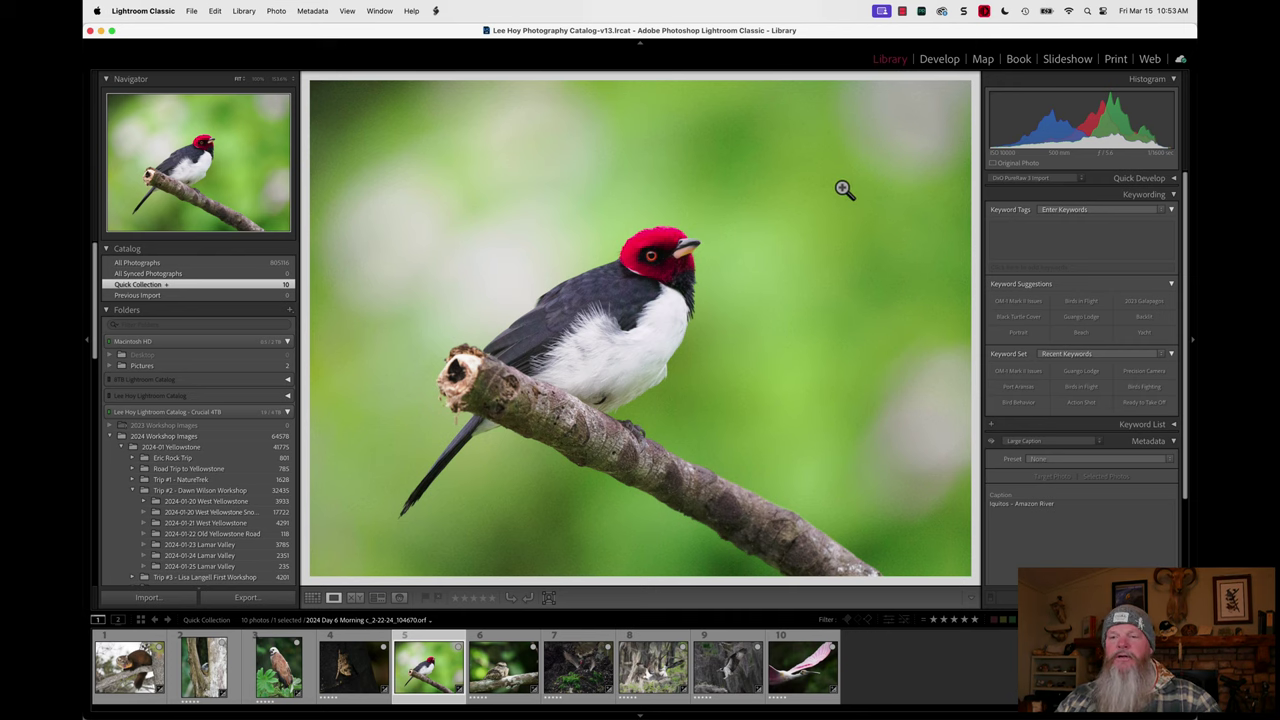
Step: In Develop, send the red-capped bird RAW to DxO PureRAW 4 via Export > Preview and Process
click(941, 62)
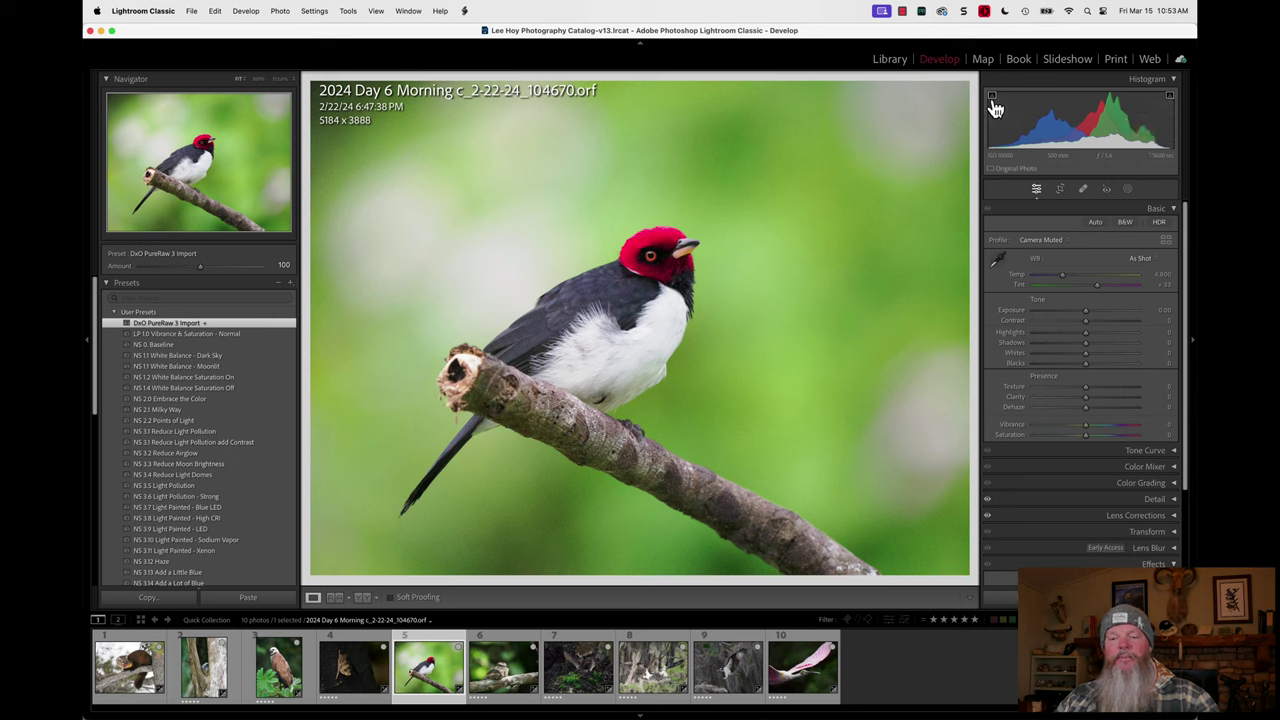
right_click(724, 345)
mouse_move(802, 624)
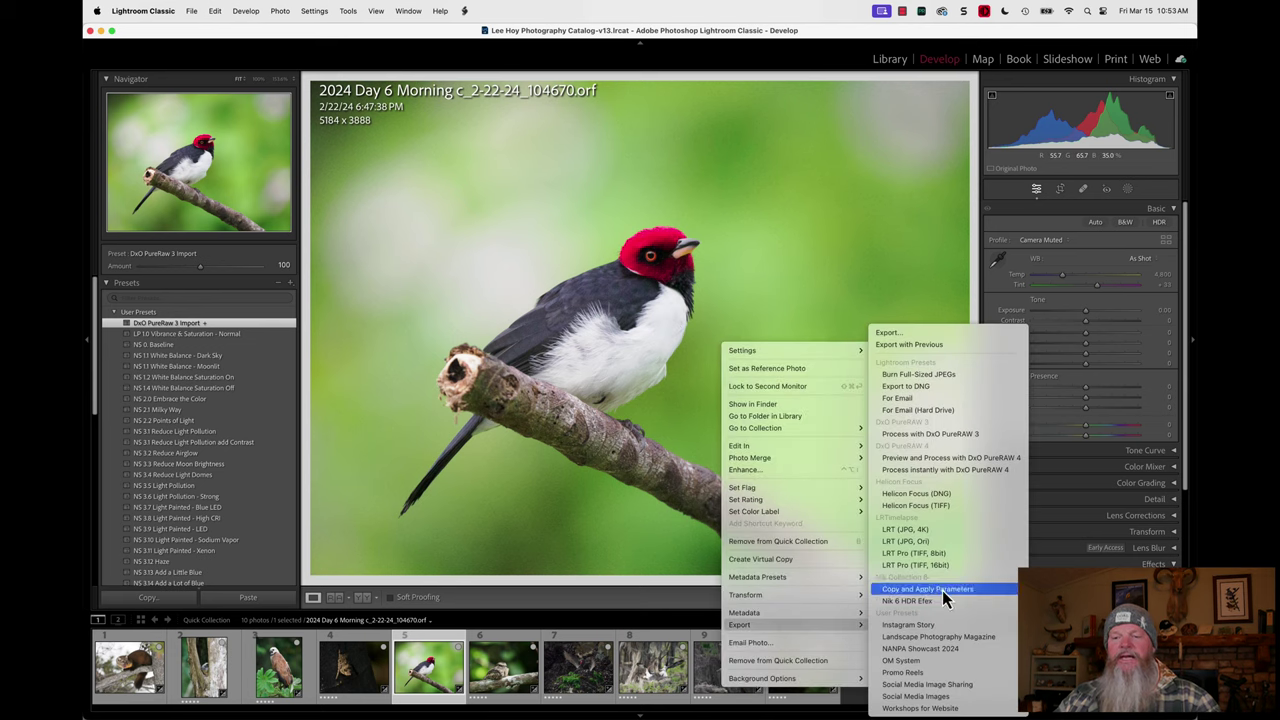
click(952, 472)
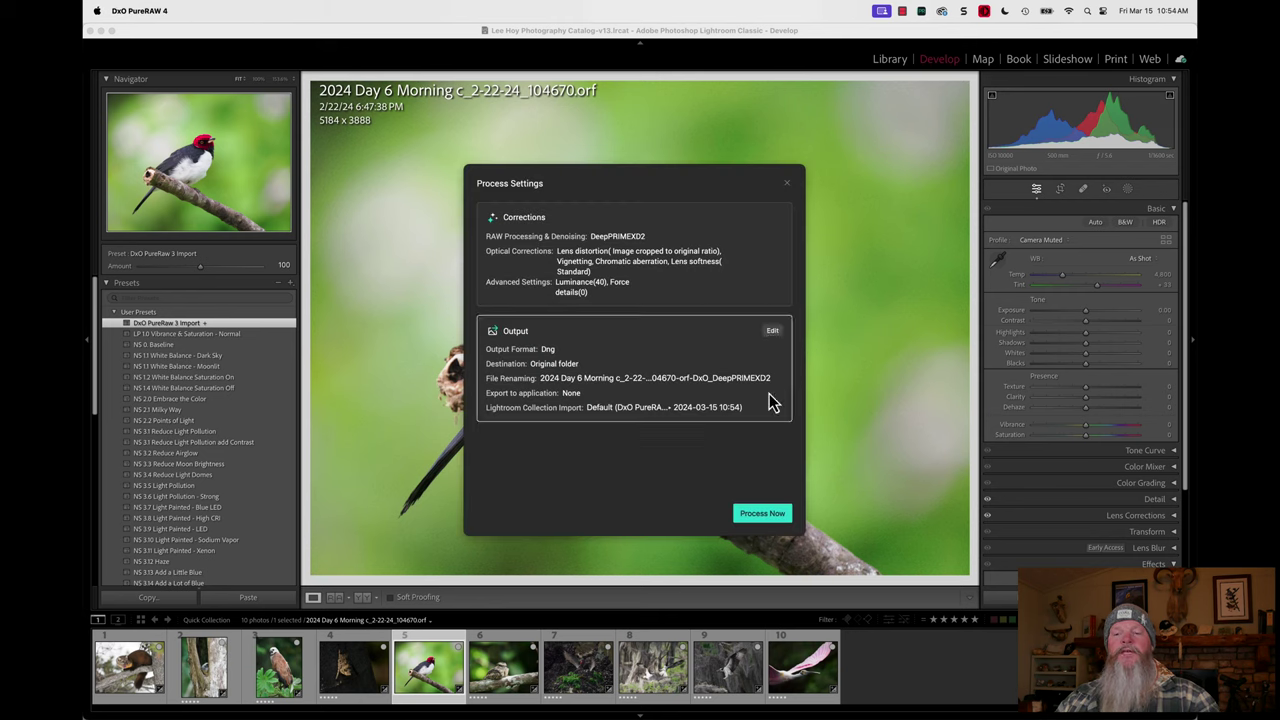
Step: Start processing with DeepPRIMEXD2 and DNG output using Process Now
click(762, 515)
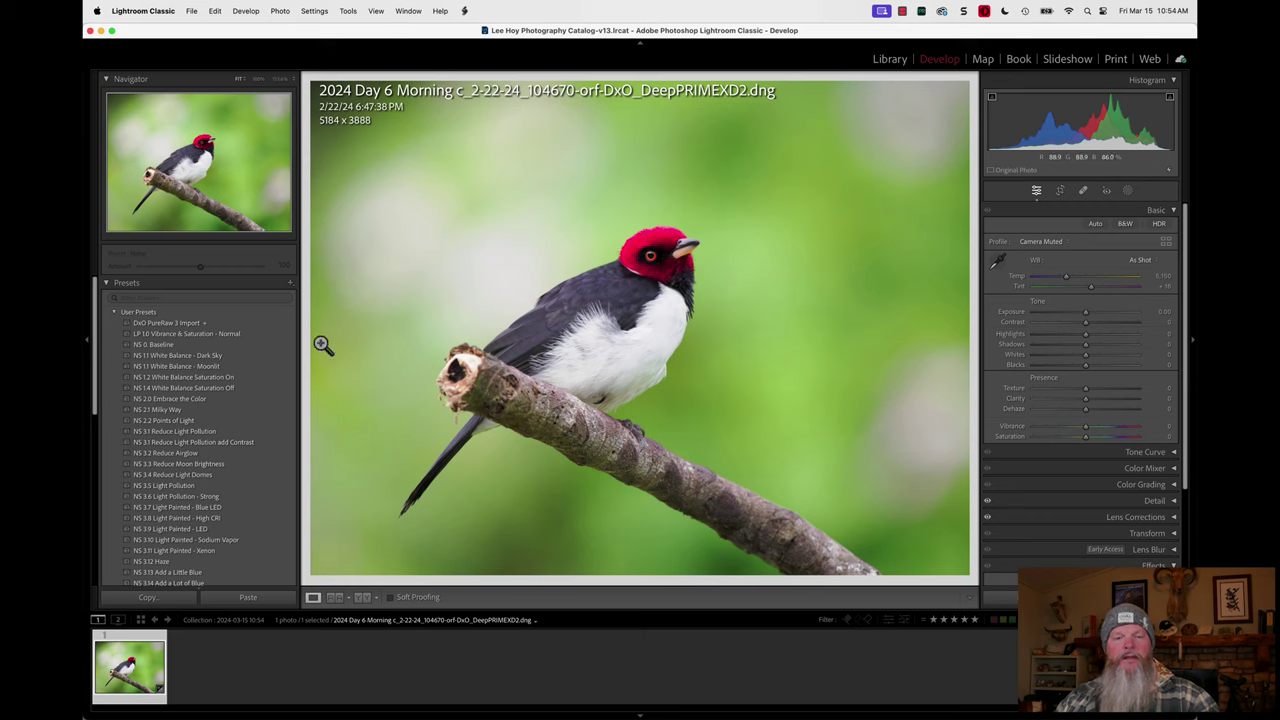
Step: In Library, open the 2024-02-22 - Amazon River folder, select the DNG with its ORF, and hide panels
click(888, 62)
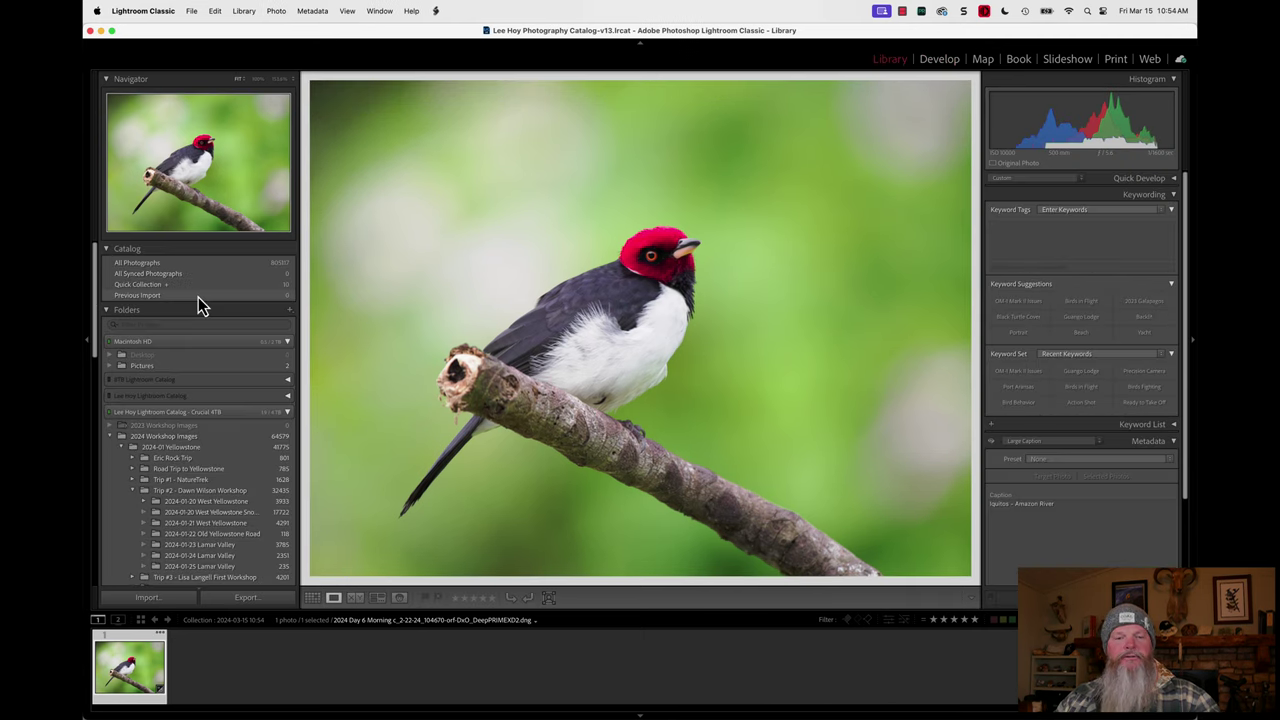
scroll(207, 455, down, 5)
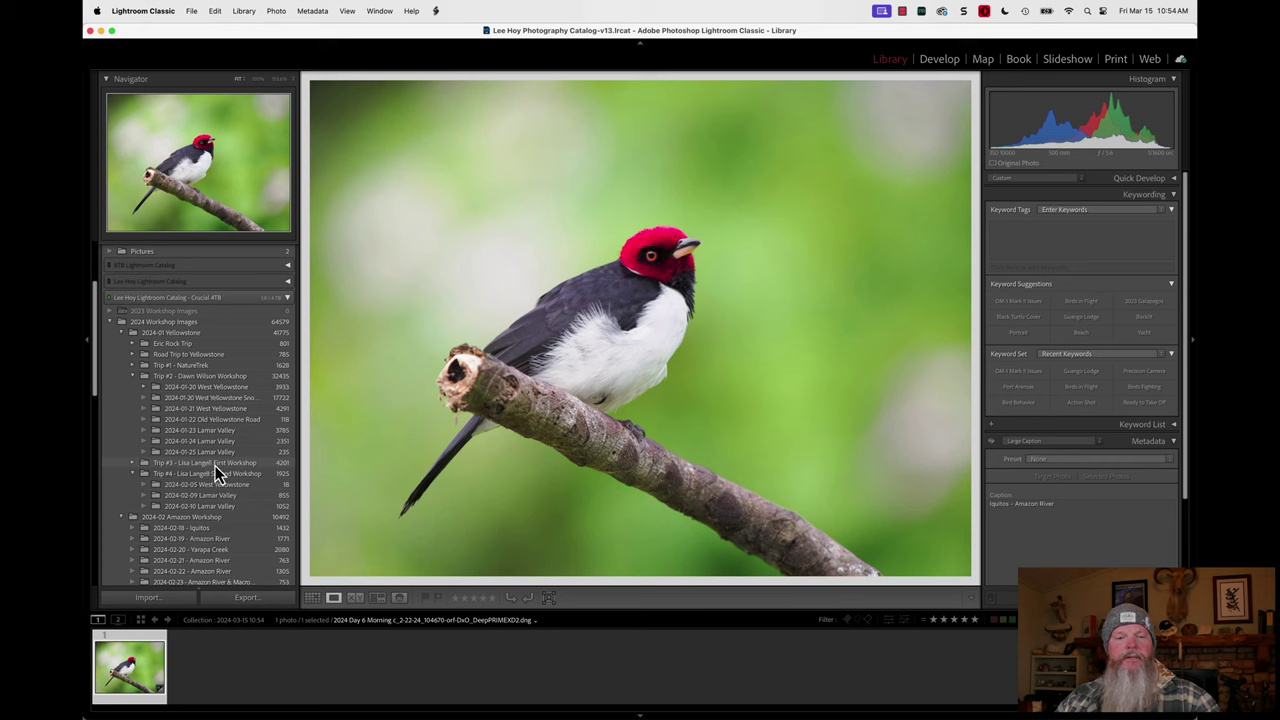
scroll(215, 466, down, 5)
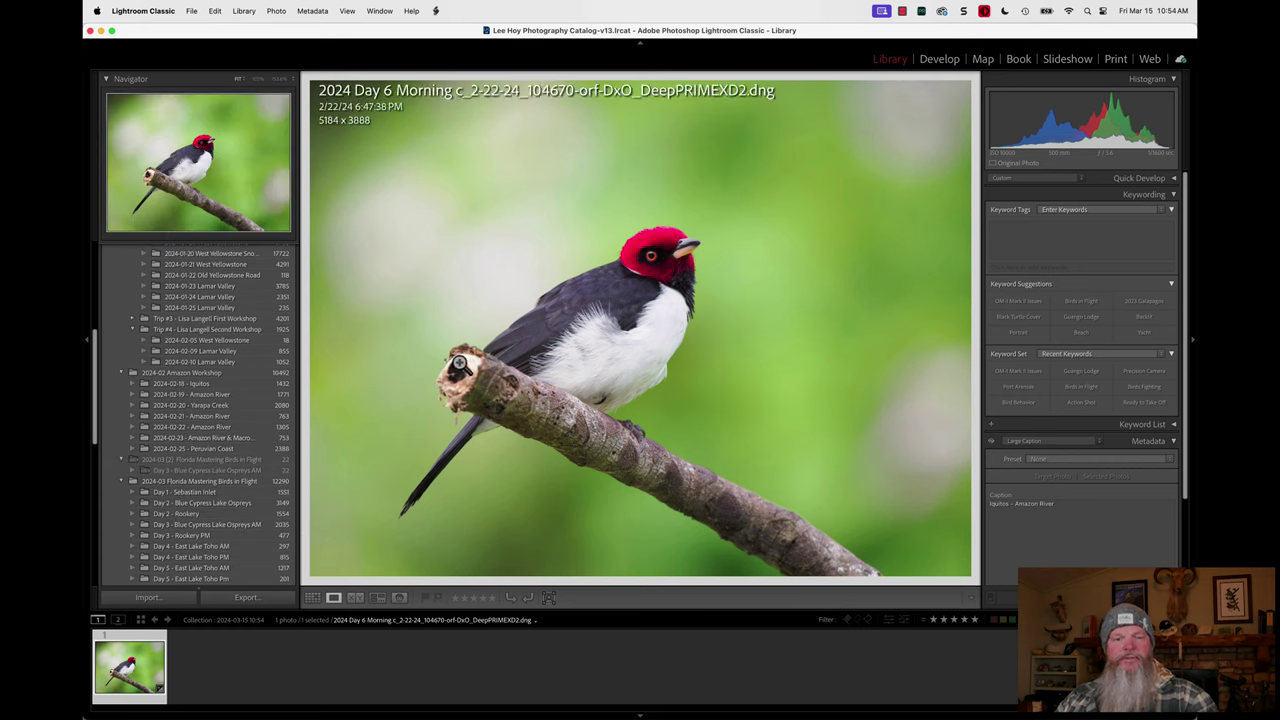
click(222, 428)
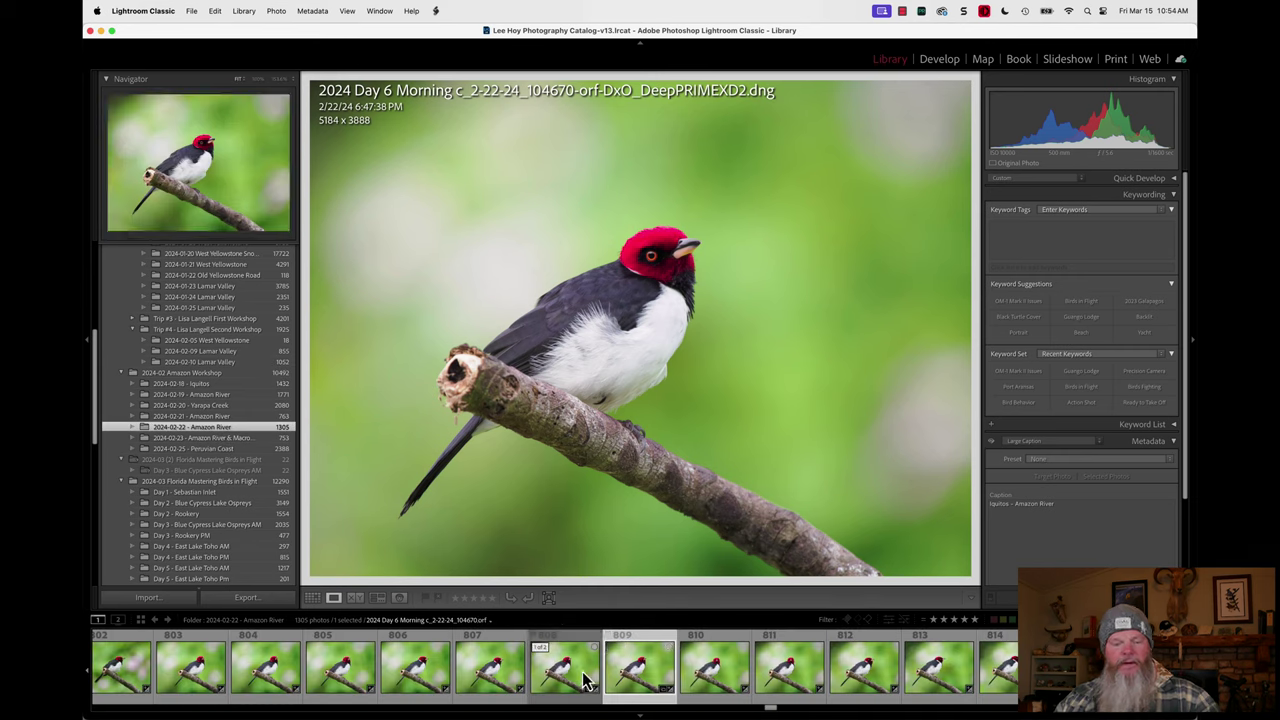
super+click(583, 680)
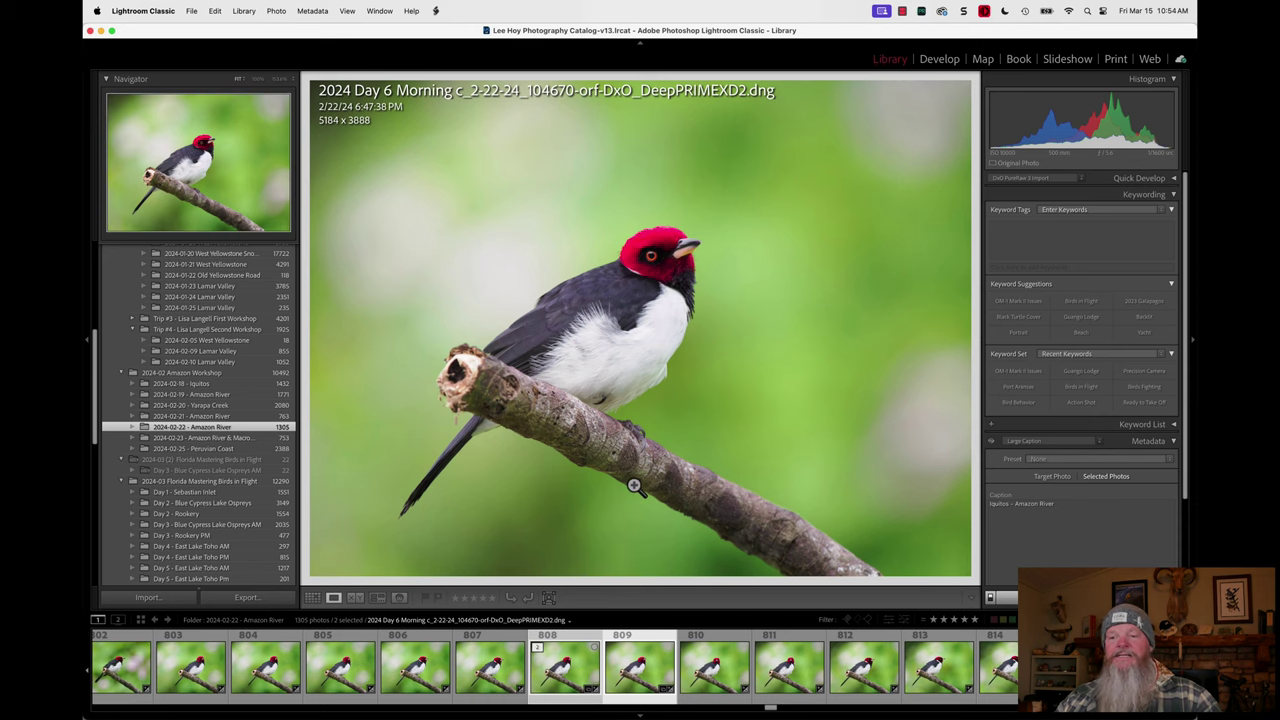
key(Tab)
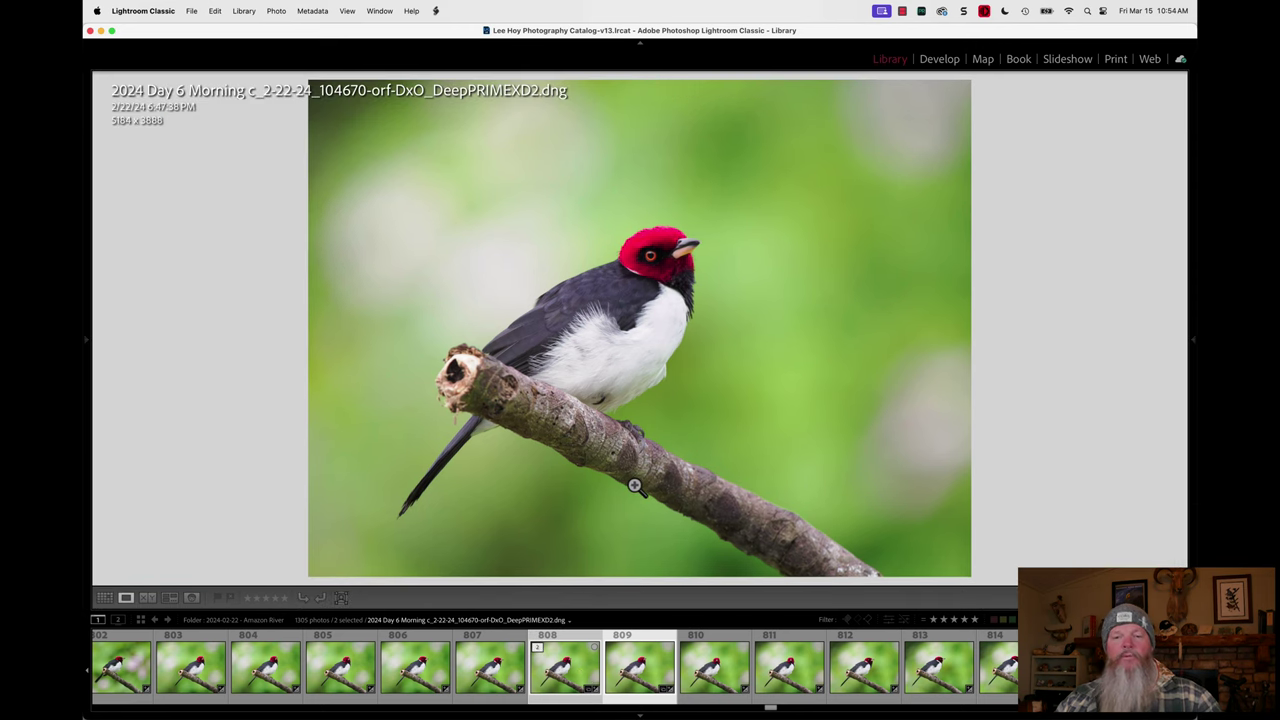
click(147, 598)
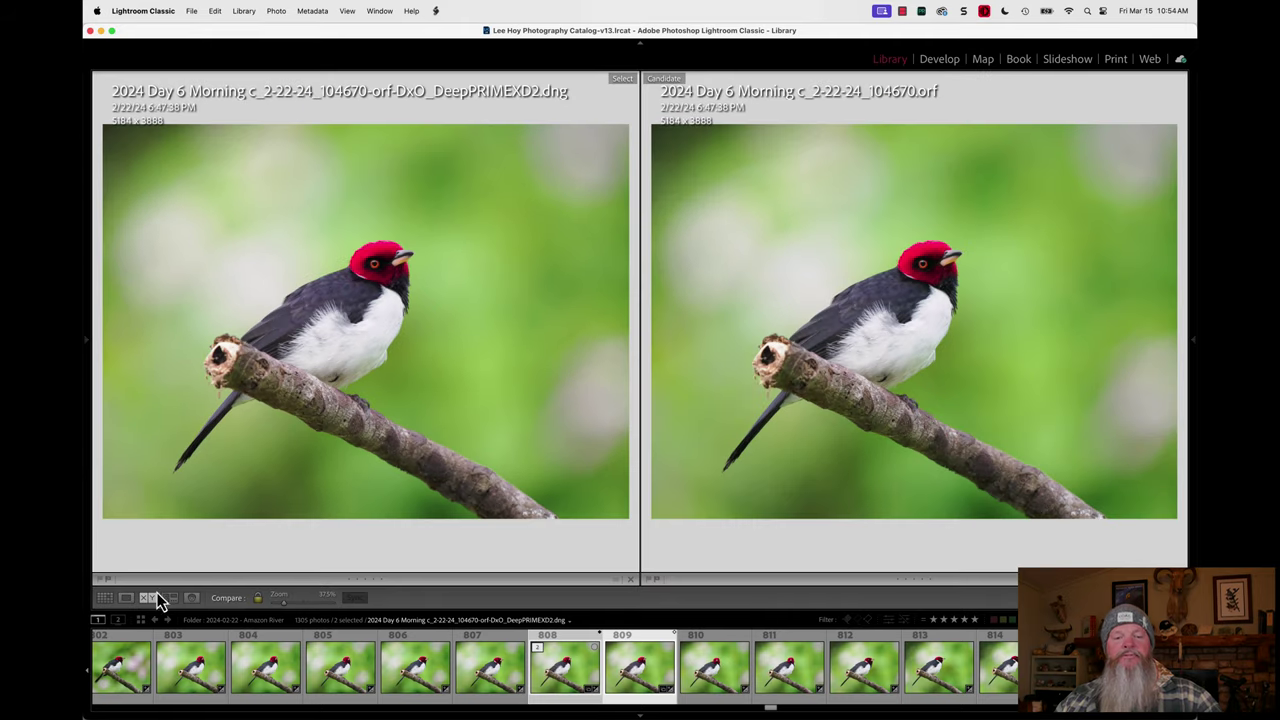
drag(287, 601, 304, 605)
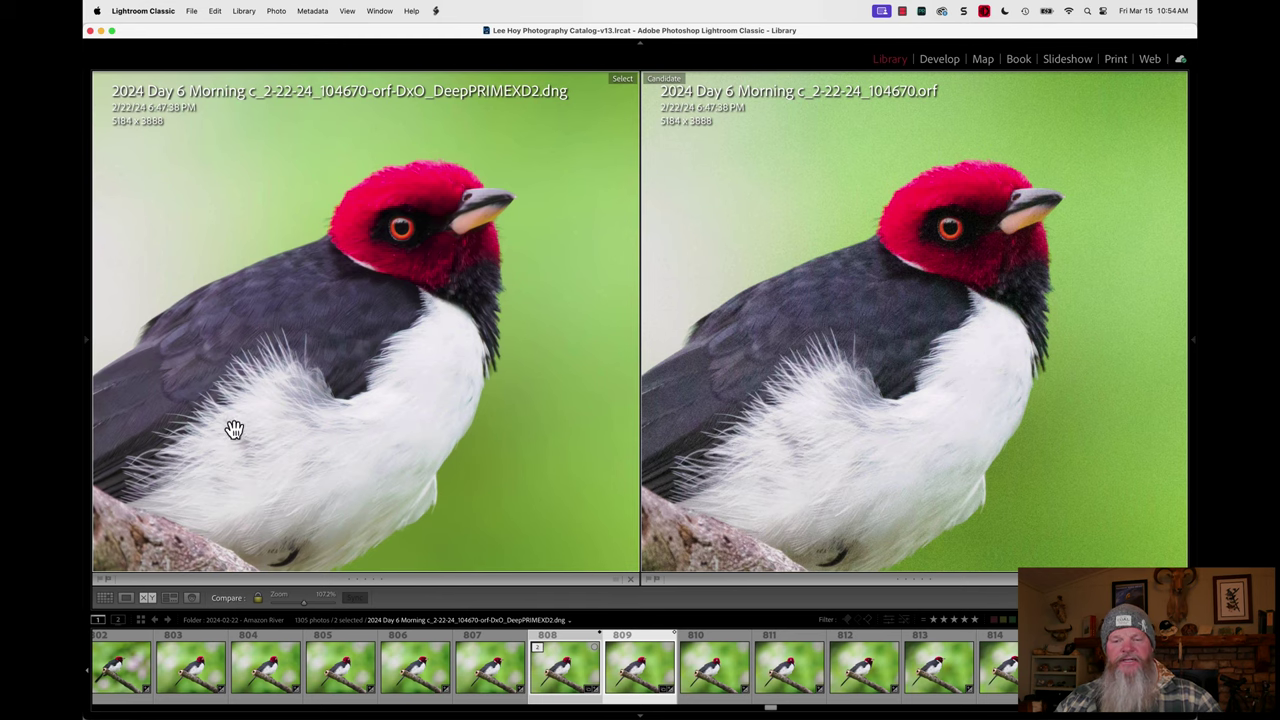
drag(797, 396, 894, 289)
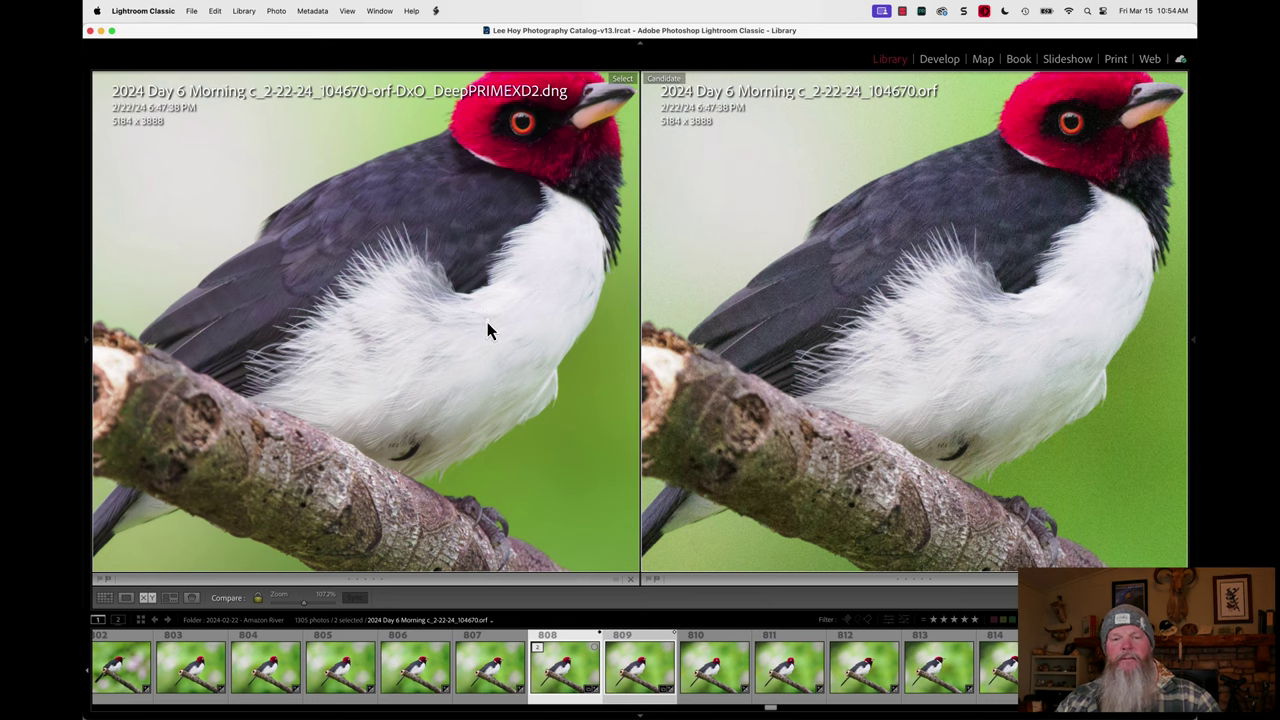
drag(487, 322, 449, 231)
drag(451, 311, 354, 466)
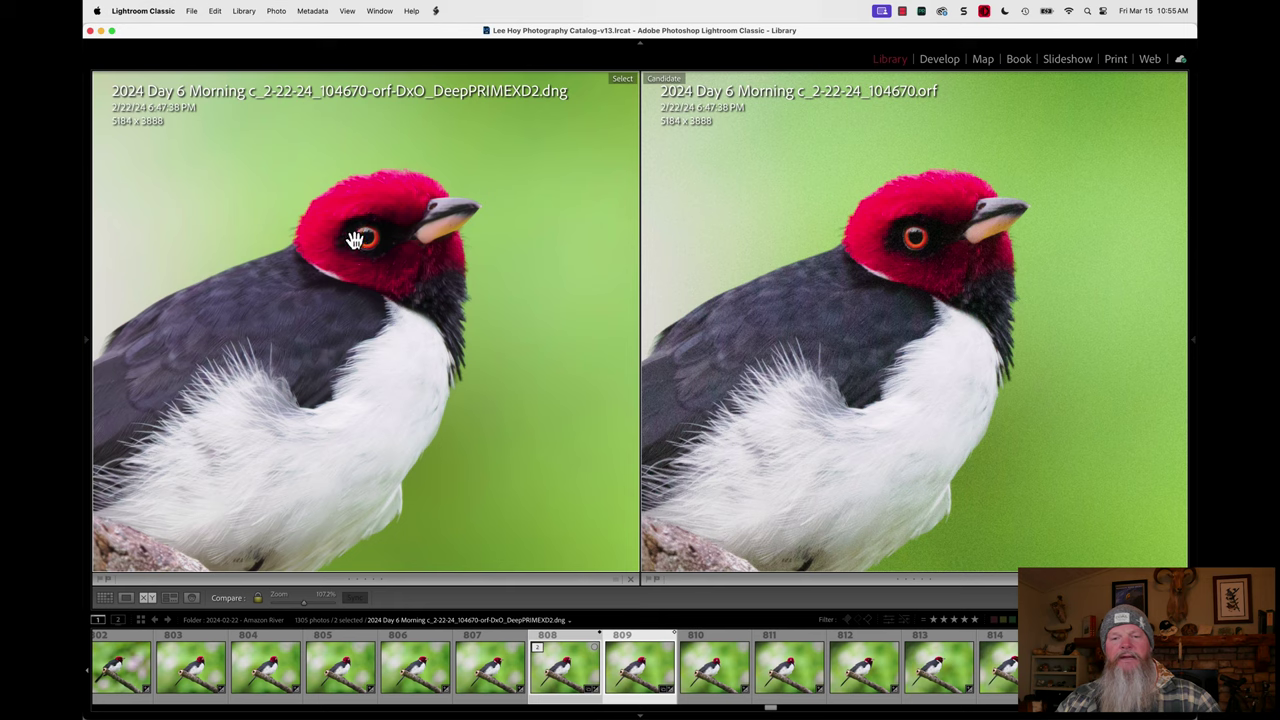
drag(500, 295, 271, 471)
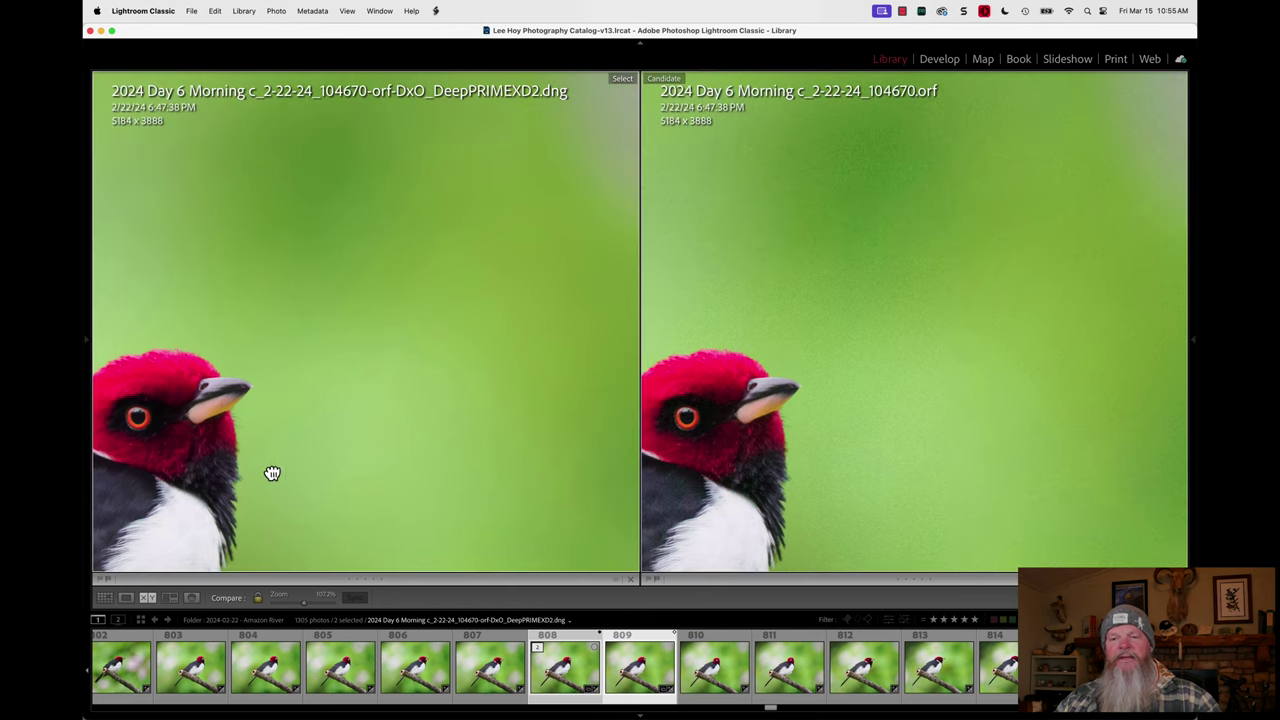
click(417, 229)
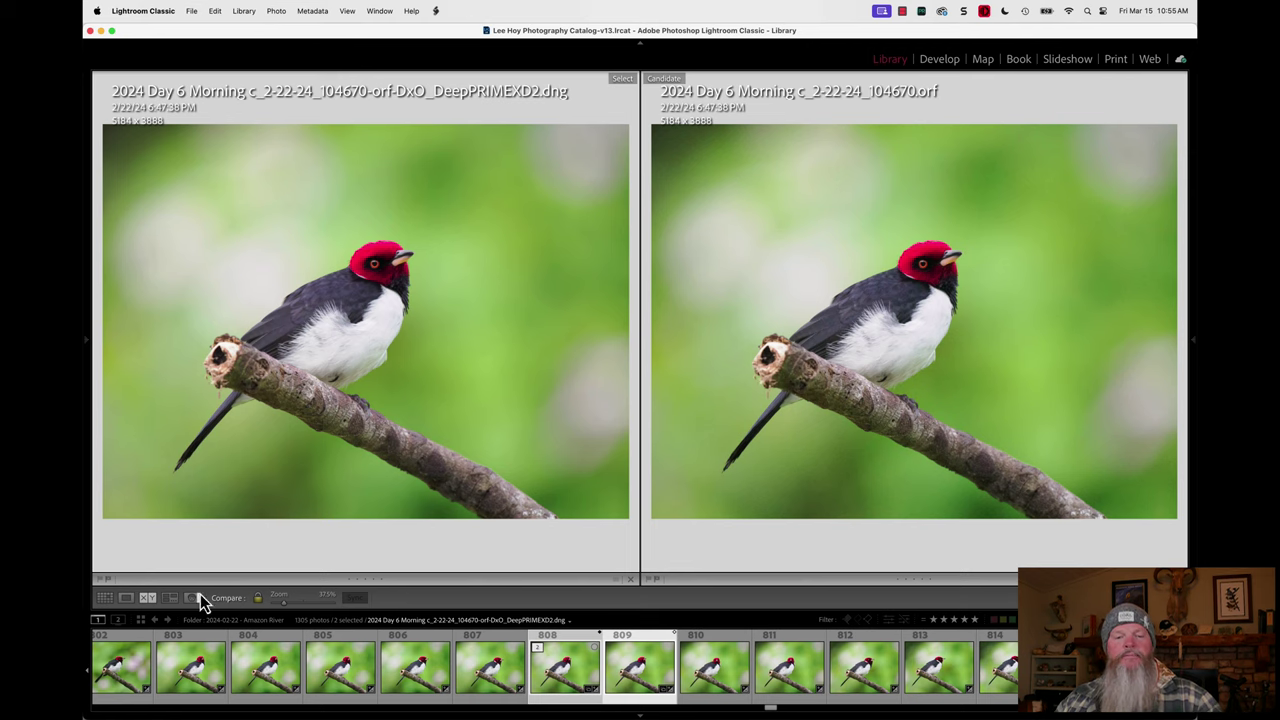
click(127, 598)
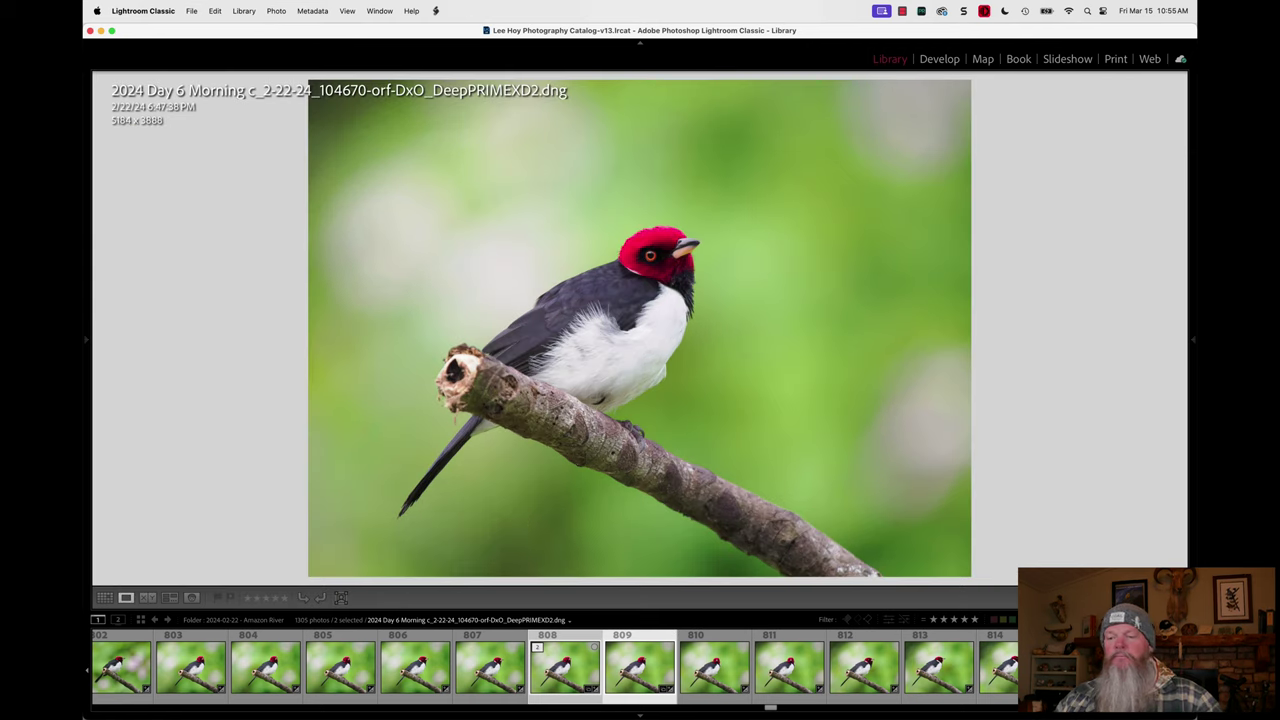
Step: Restore the side panels, inspect the bird's head and chest close up, then fit the photo back
key(Tab)
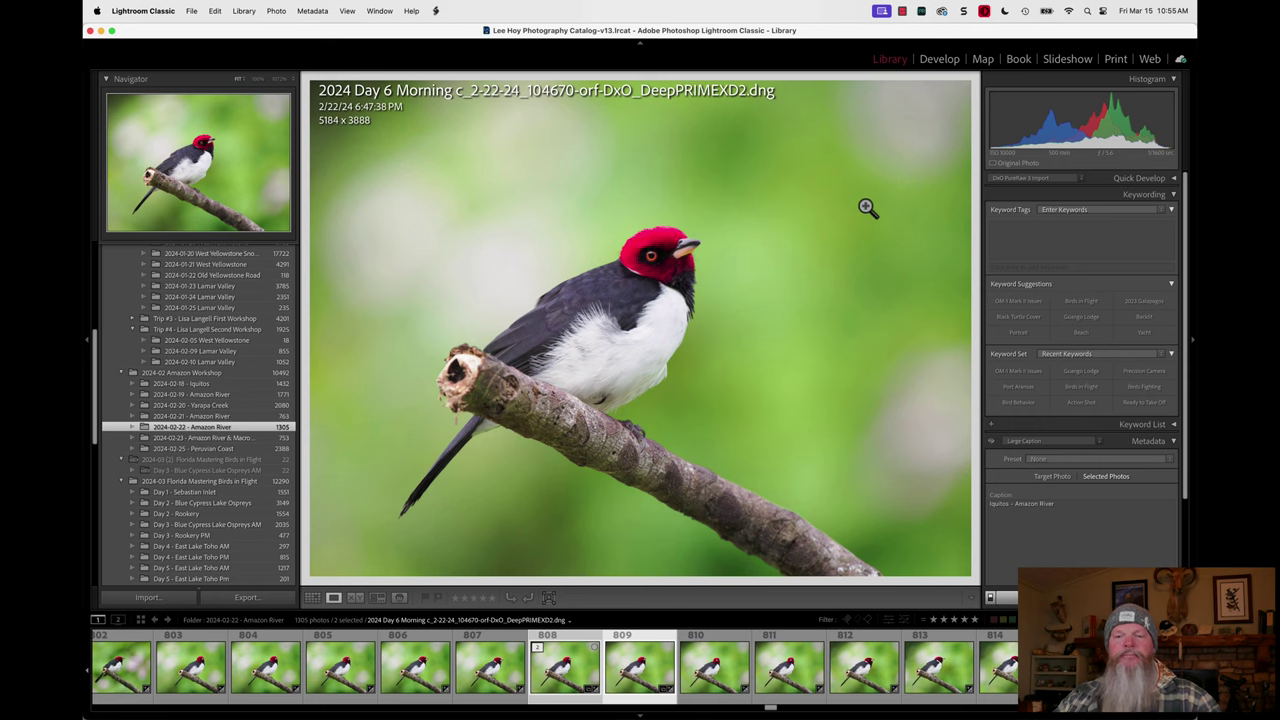
click(676, 307)
drag(660, 314, 786, 305)
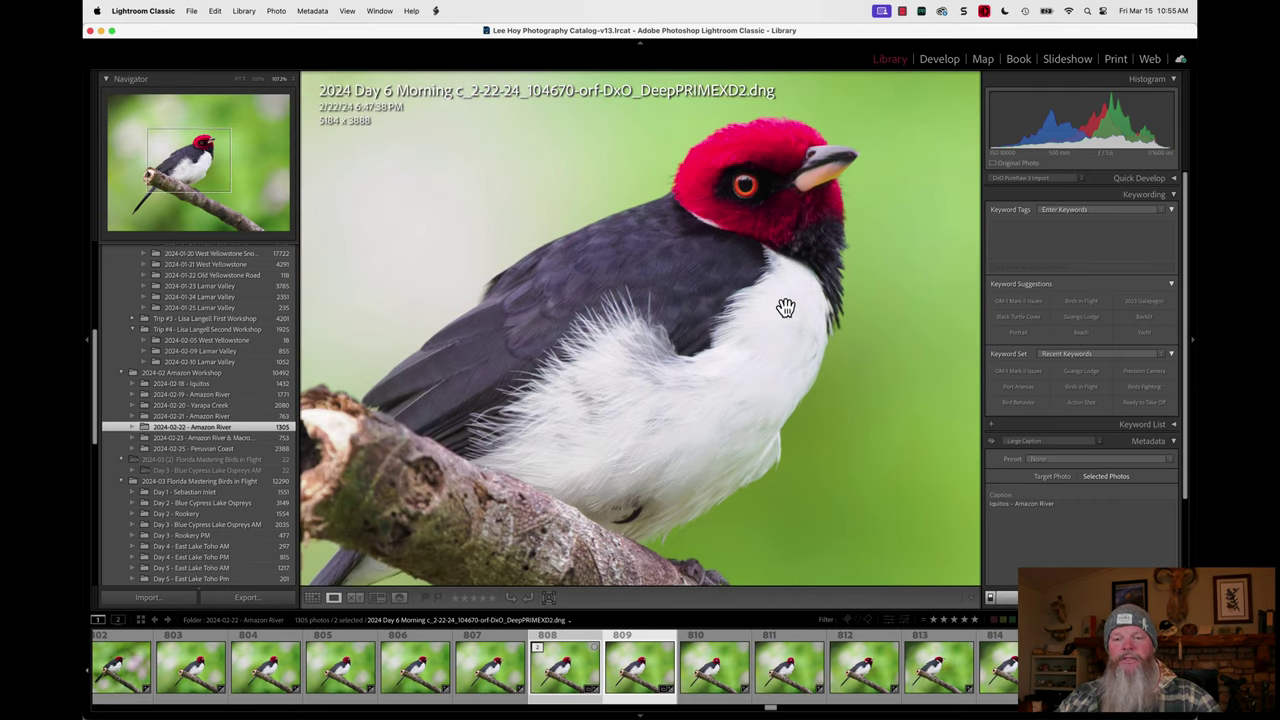
click(786, 305)
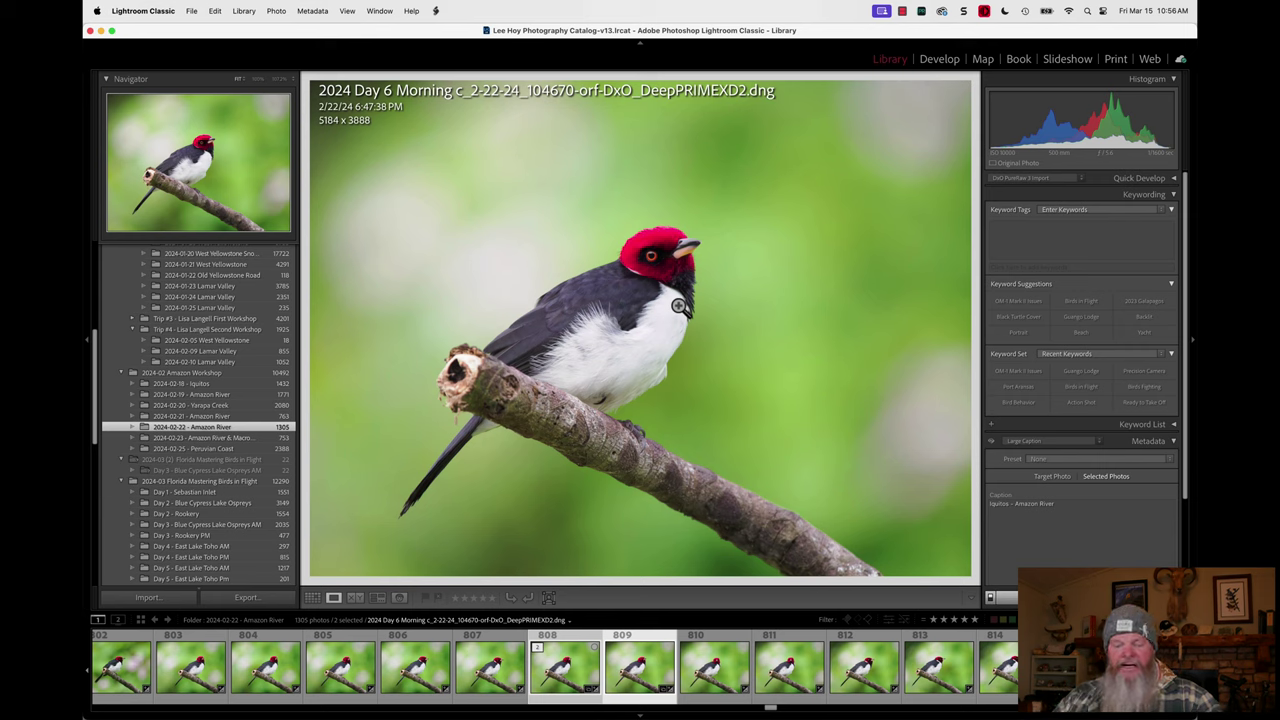
Step: Switch the Loupe overlay to camera, lens and exposure details (1/1600 sec, f/5.6, ISO 10000, 500 mm)
key(i)
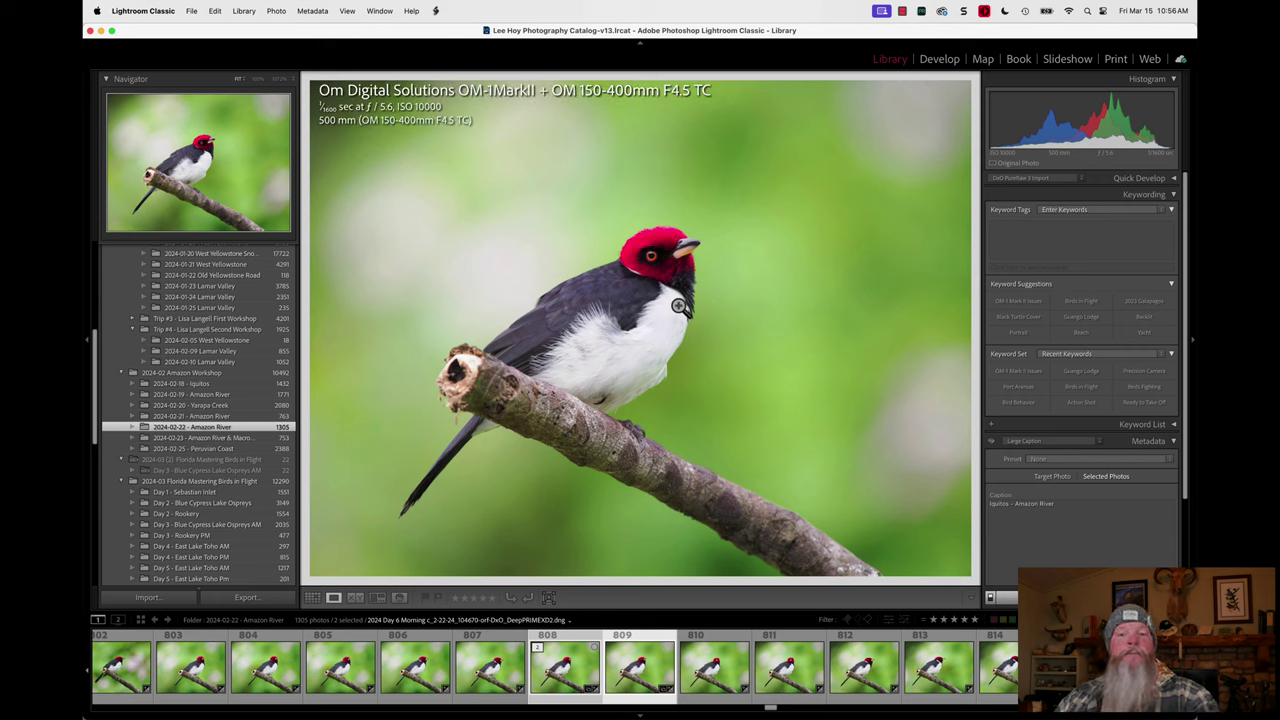